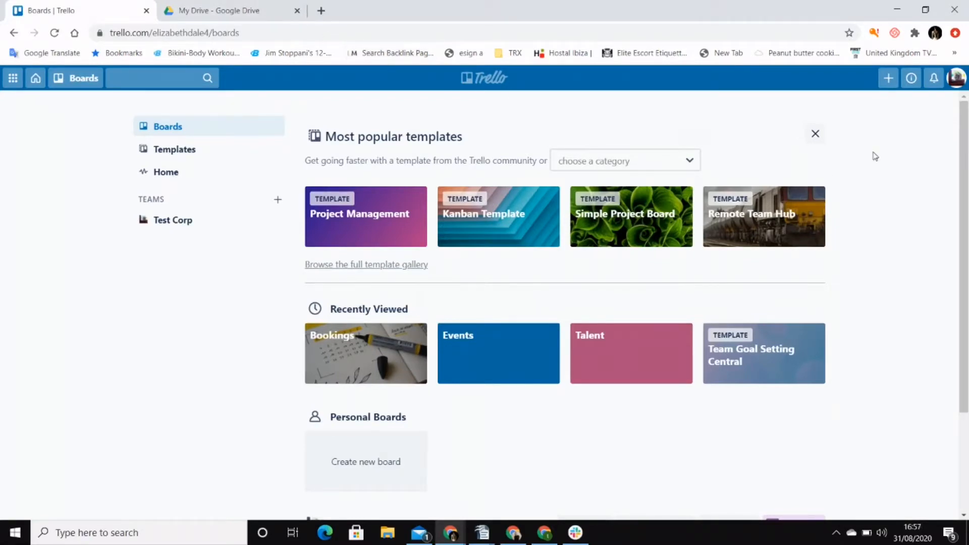
Start a new board for the Test Corp team and title it "Clients"
left_click(887, 79)
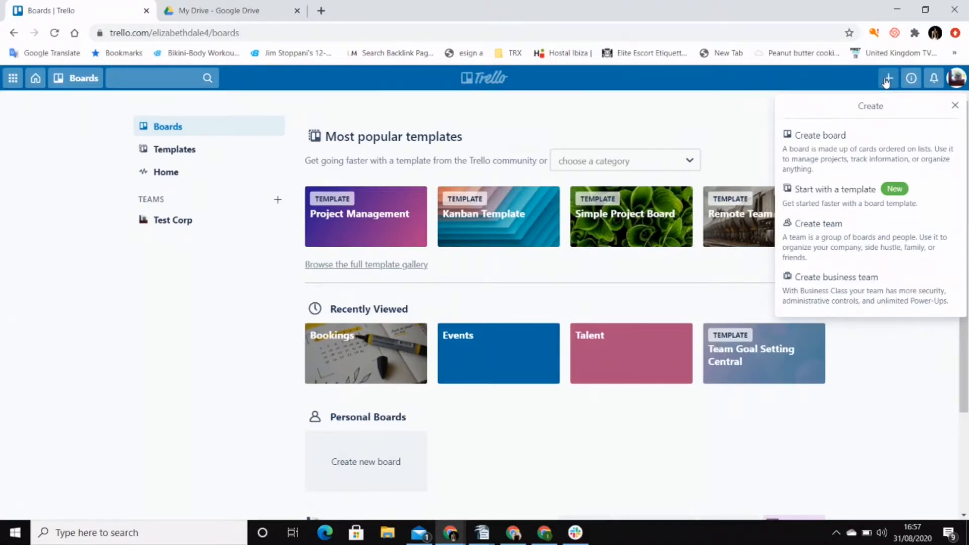
left_click(815, 139)
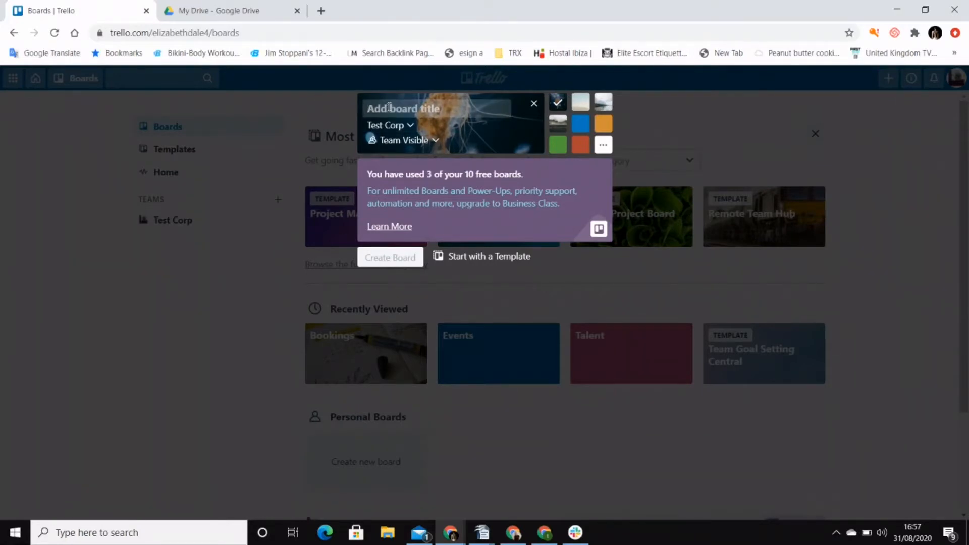
type("C")
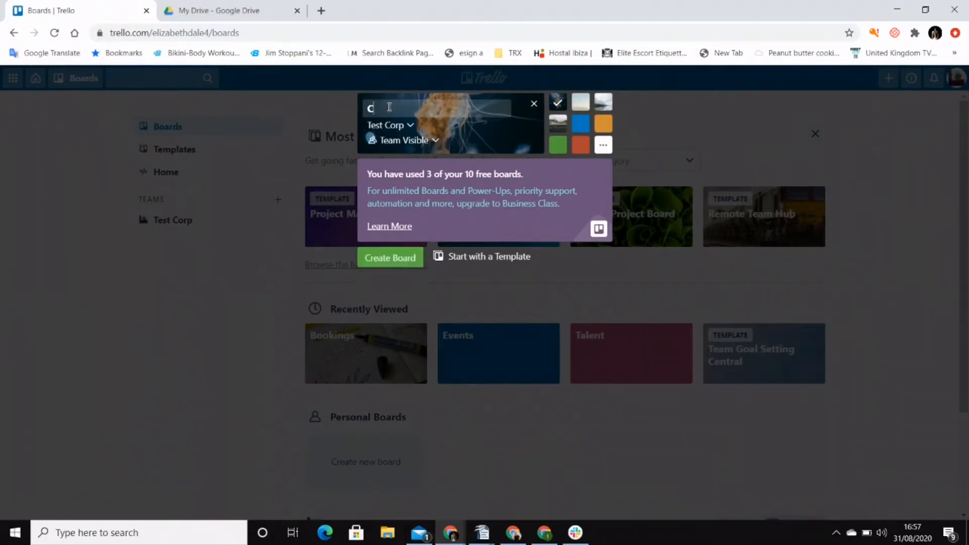
type("lients")
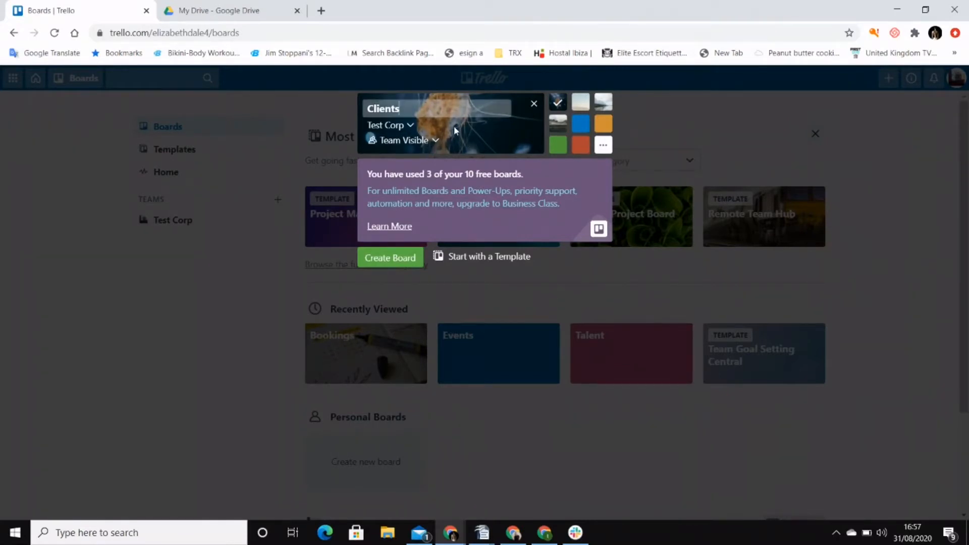
Search the background photos for "Racing car", choose the yellow and white Renault racing car, and create the Clients board
left_click(580, 124)
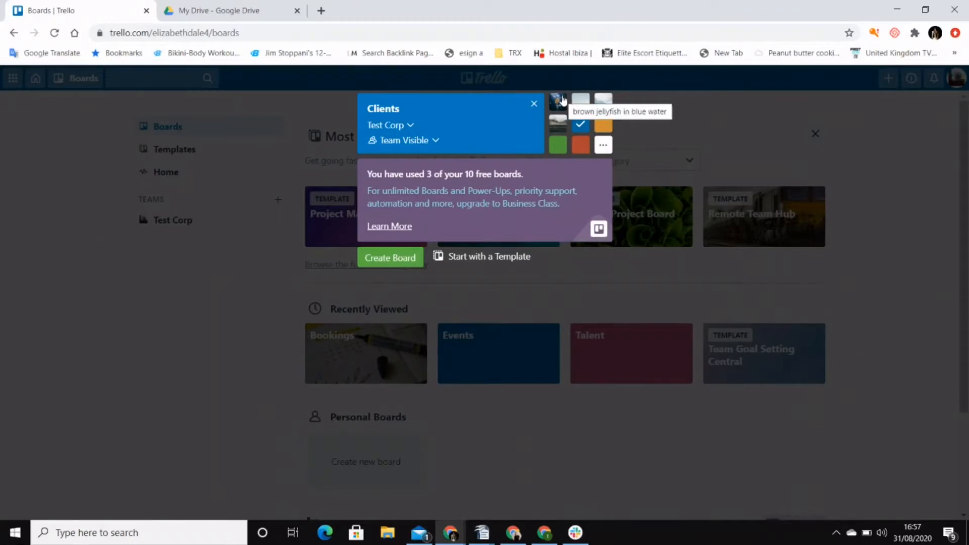
left_click(603, 146)
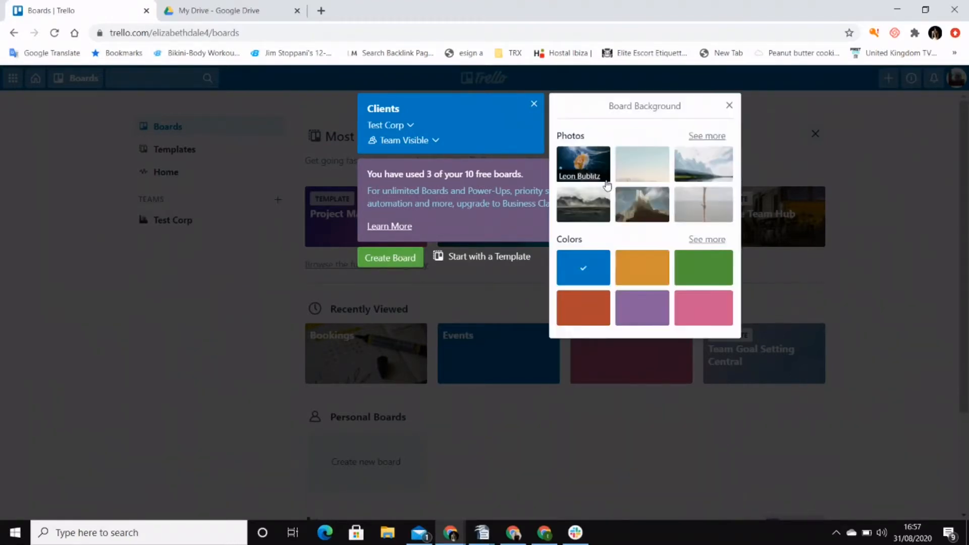
left_click(702, 137)
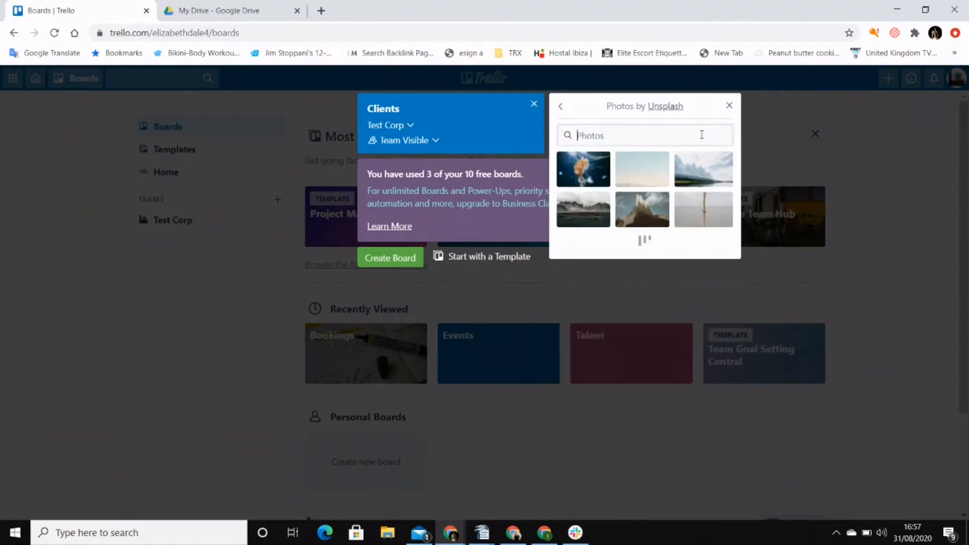
left_click(594, 132)
type("Rac")
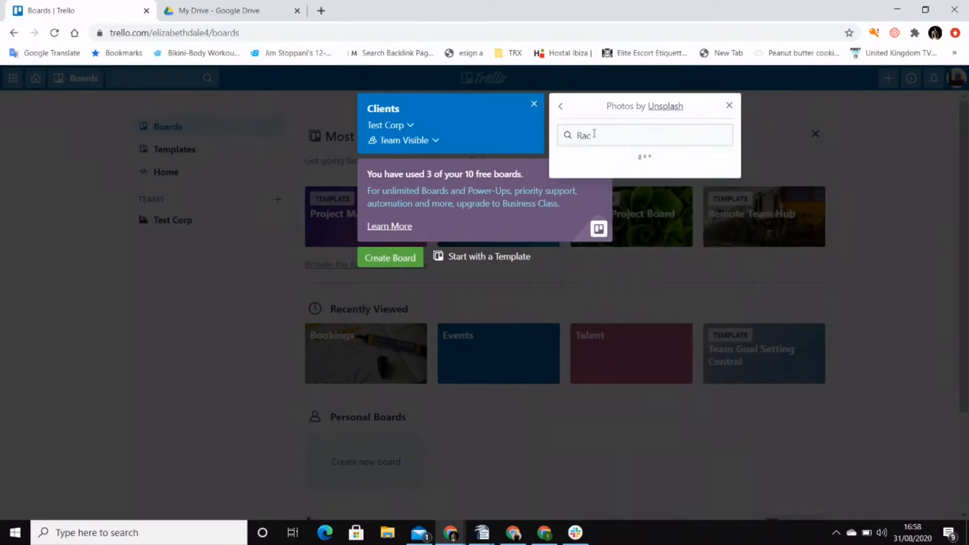
type("ing car")
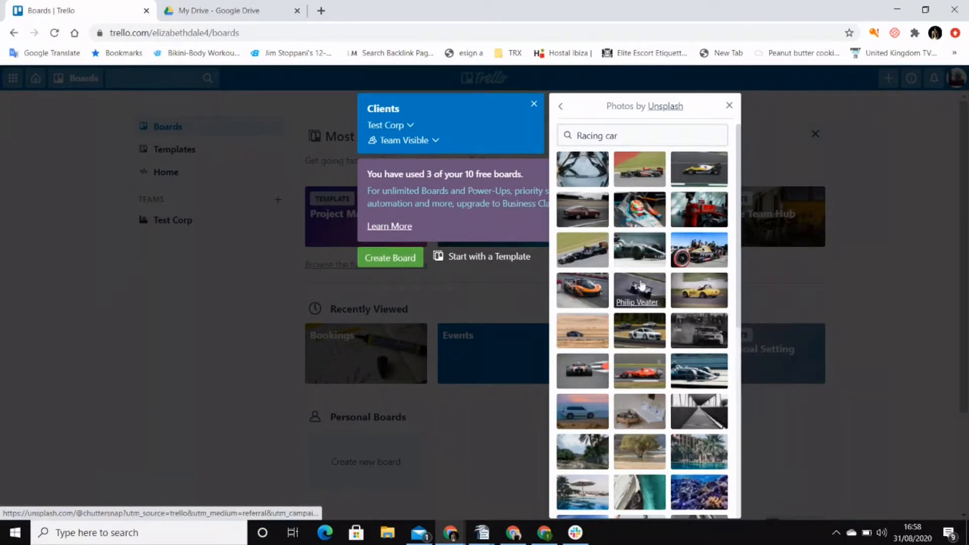
left_click(698, 173)
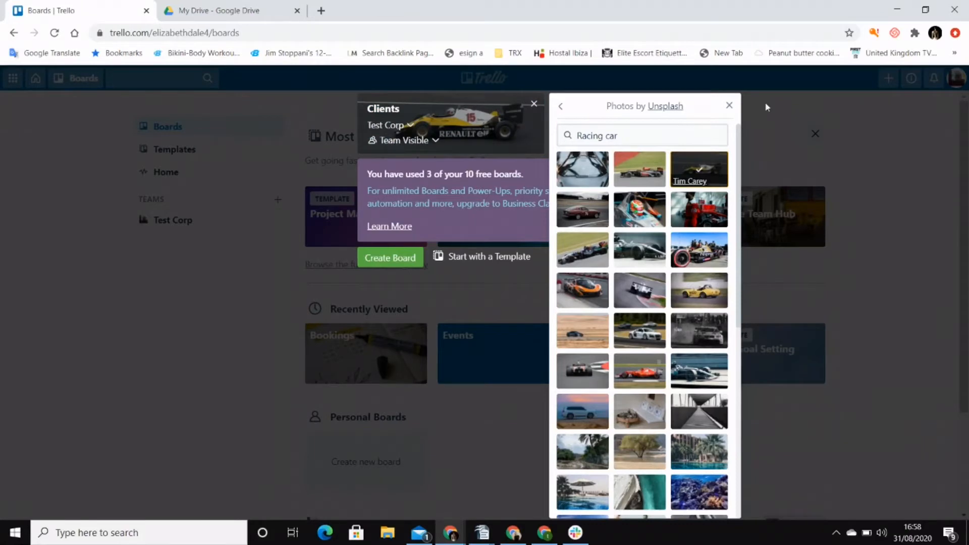
left_click(729, 106)
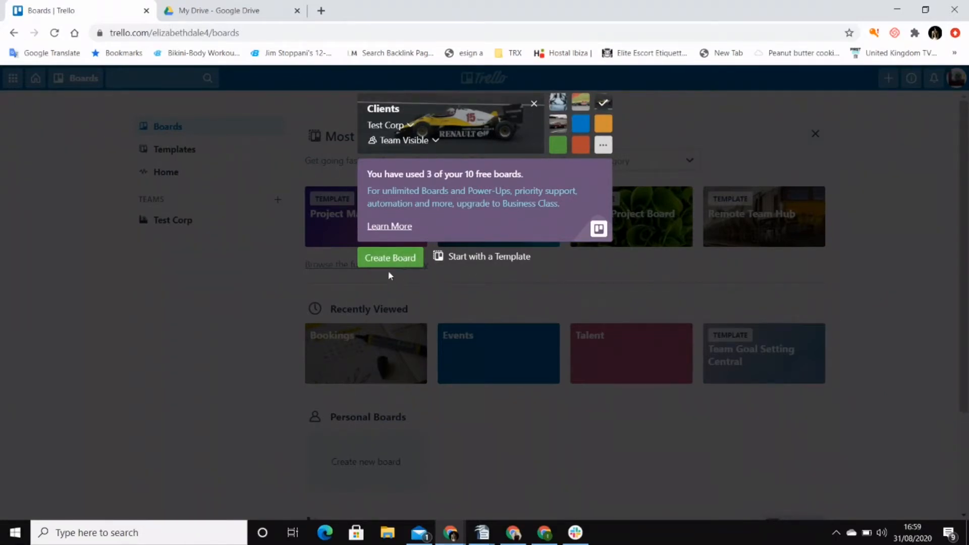
left_click(389, 257)
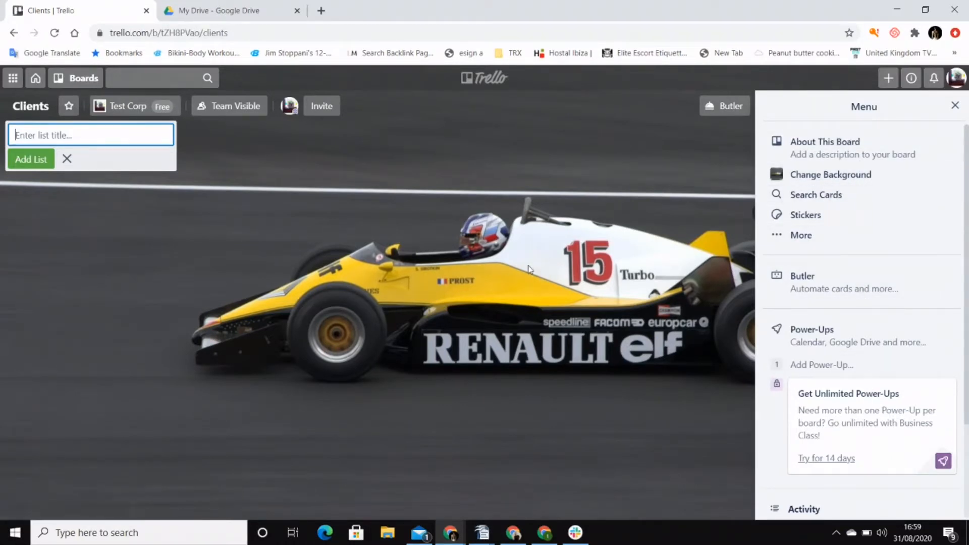
Save "Only for clients not for prospects" as the Clients board's description
left_click(820, 145)
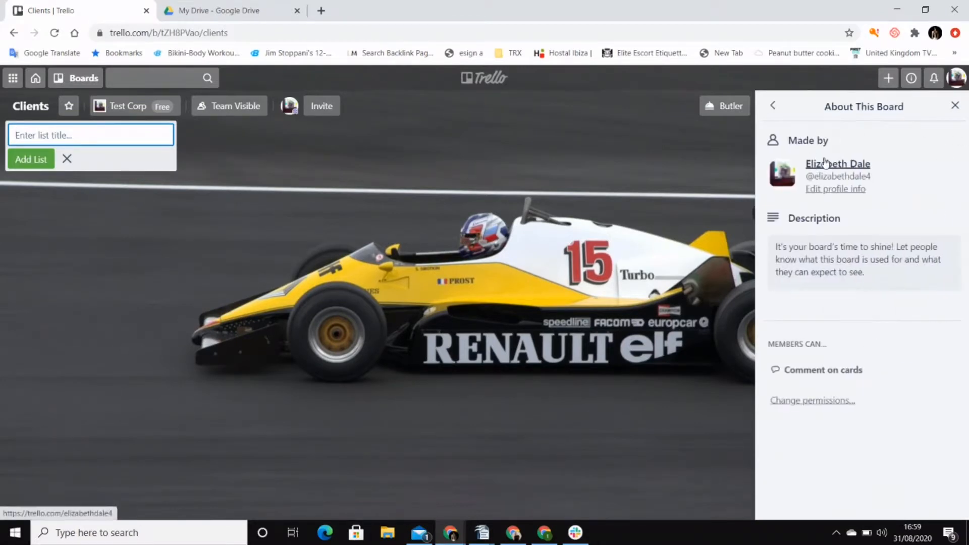
left_click(799, 256)
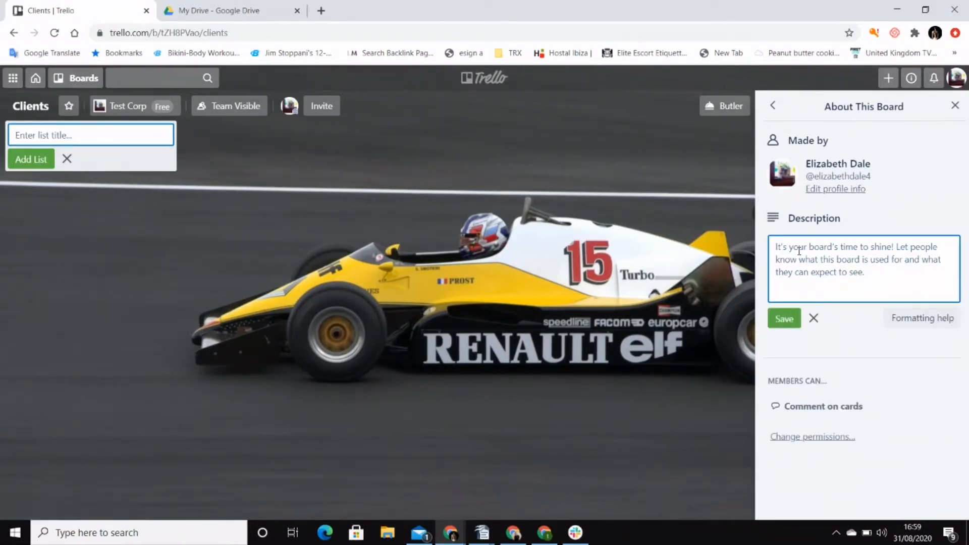
type("On")
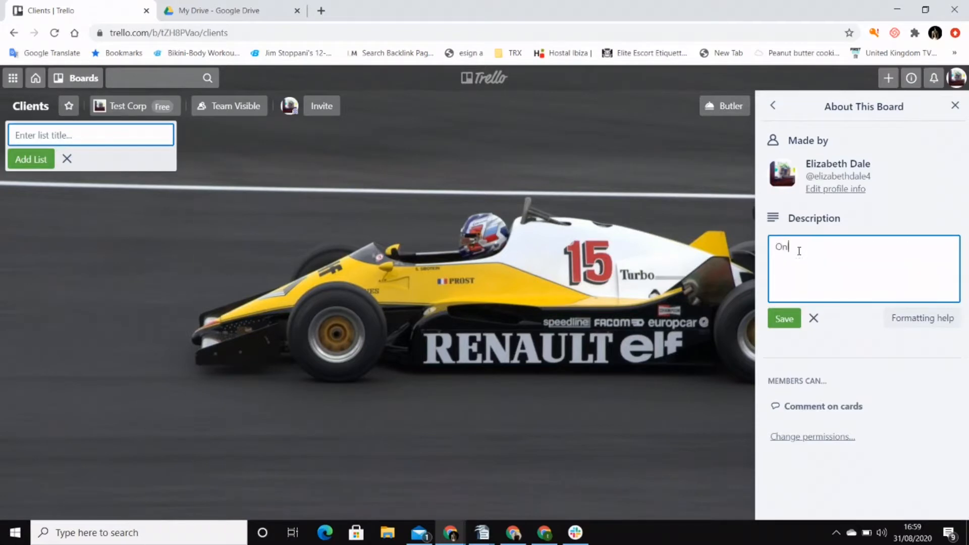
type("ly for clients not for prospects")
left_click(782, 325)
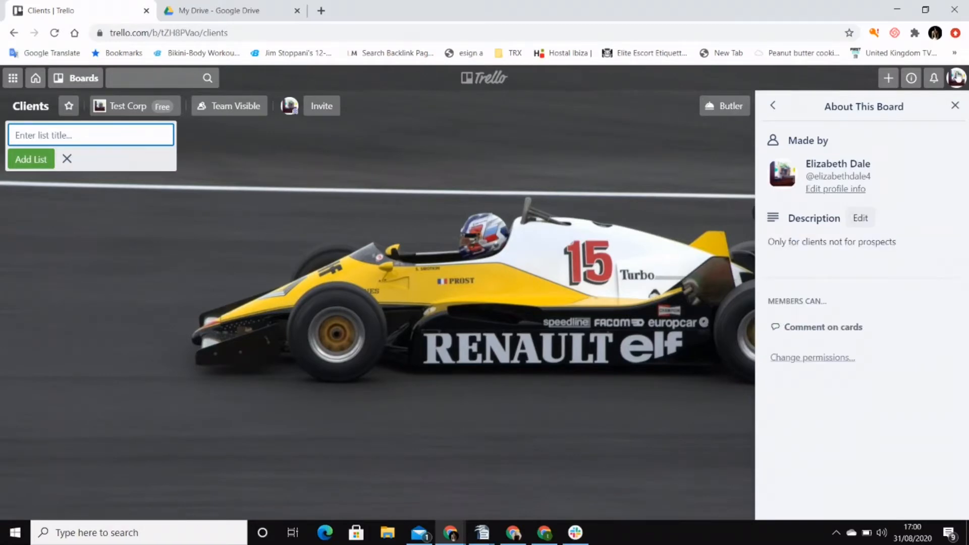
left_click(955, 106)
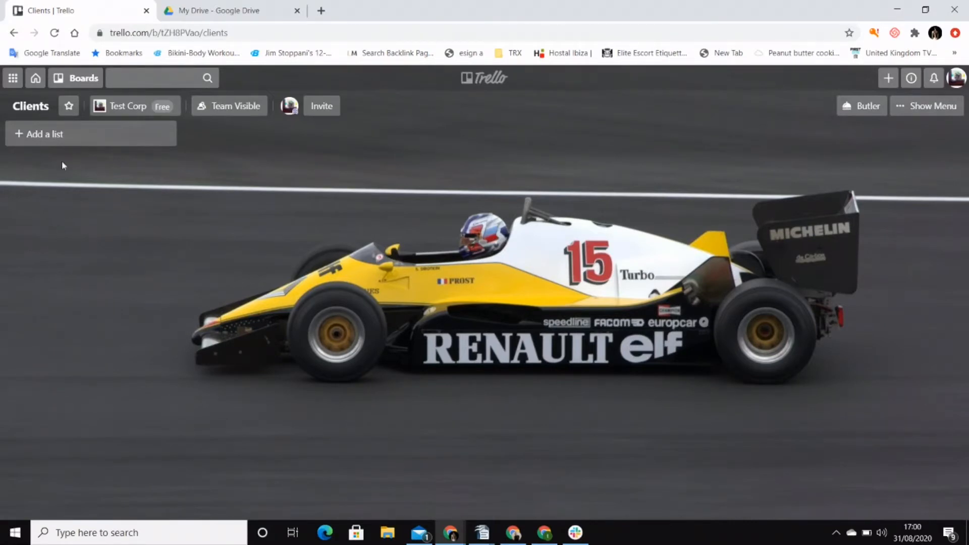
Add three lists titled London, Birmingham and Manchester to the Clients board
left_click(35, 79)
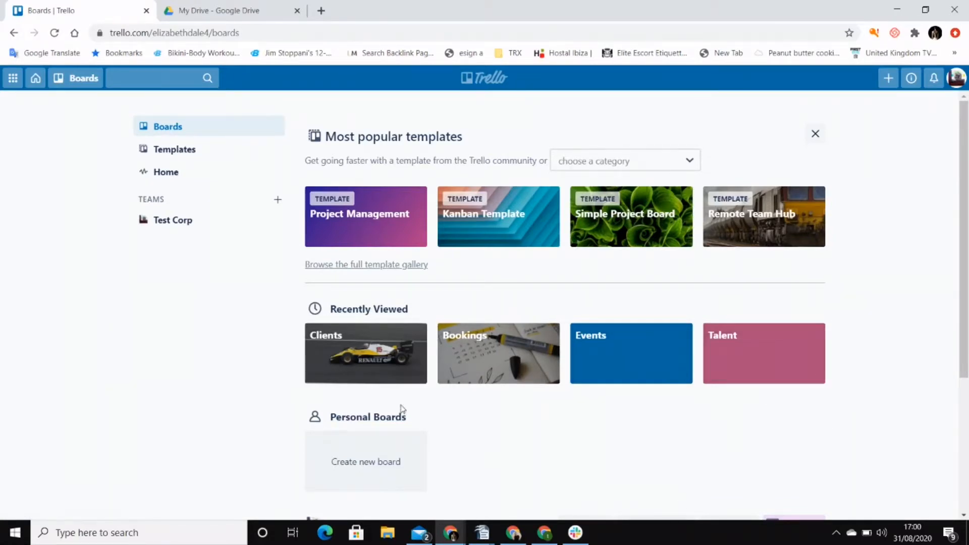
left_click(367, 356)
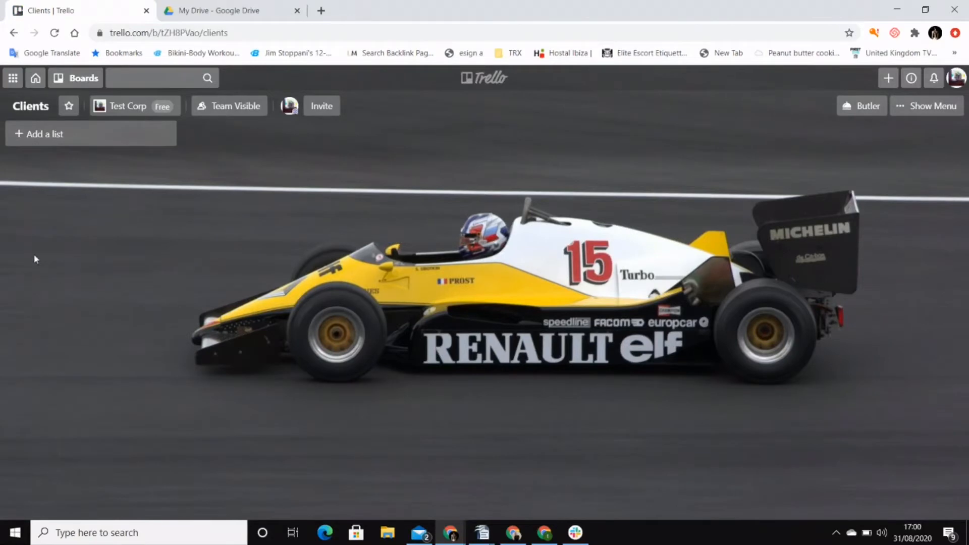
left_click(56, 135)
type("London")
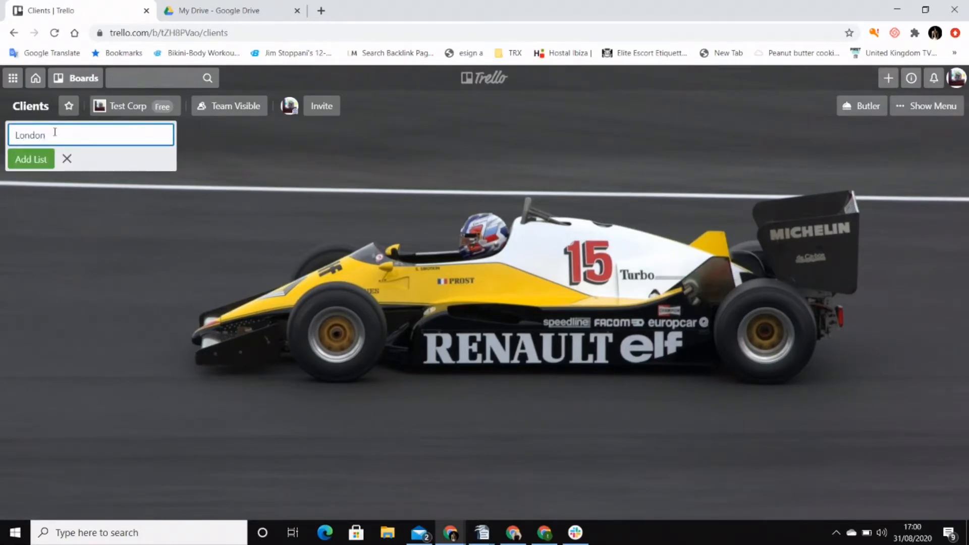
left_click(38, 159)
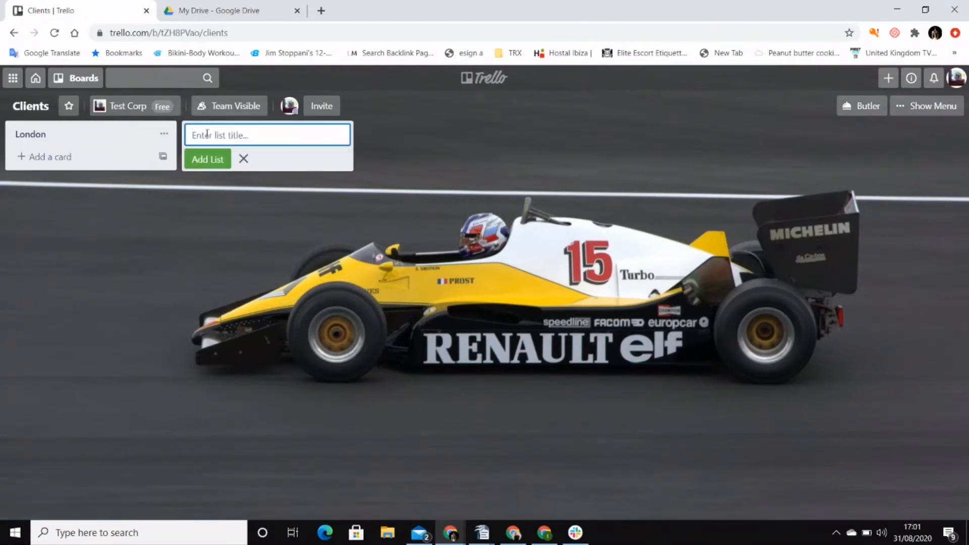
type("Birmingham")
left_click(205, 158)
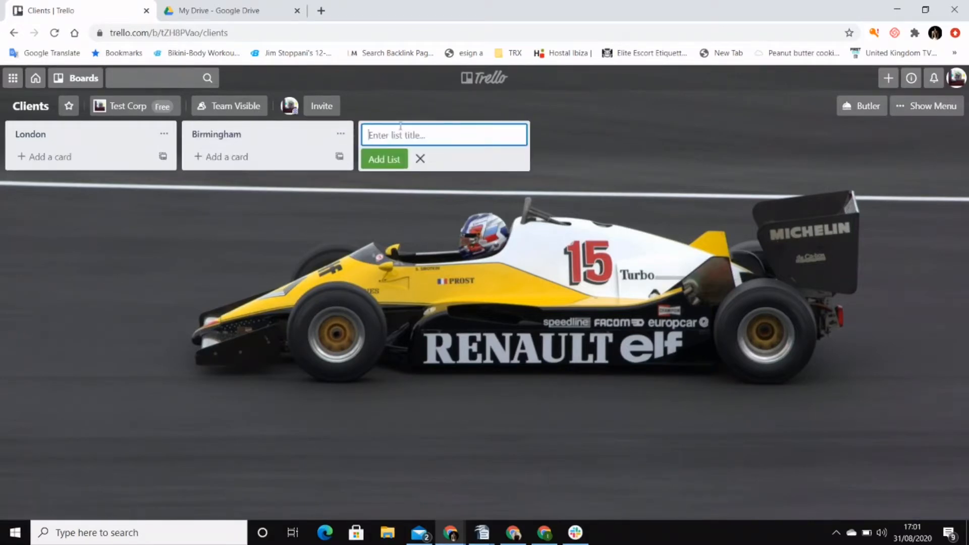
type("Manchester")
left_click(392, 159)
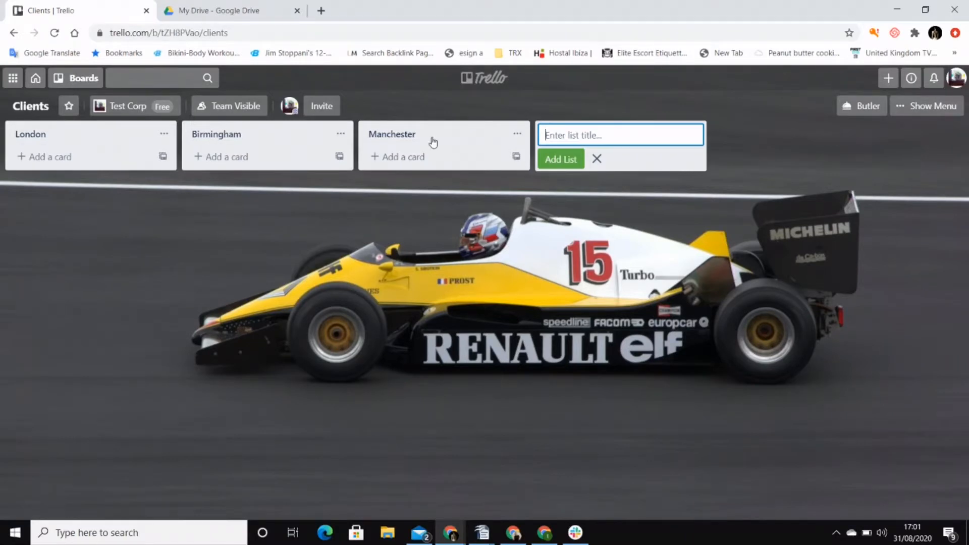
Try different orders for the three city lists, and put London back in first place before Birmingham and Manchester
left_click_drag(433, 143, 274, 141)
left_click_drag(132, 142, 334, 135)
left_click_drag(160, 137, 339, 150)
left_click_drag(473, 147, 121, 136)
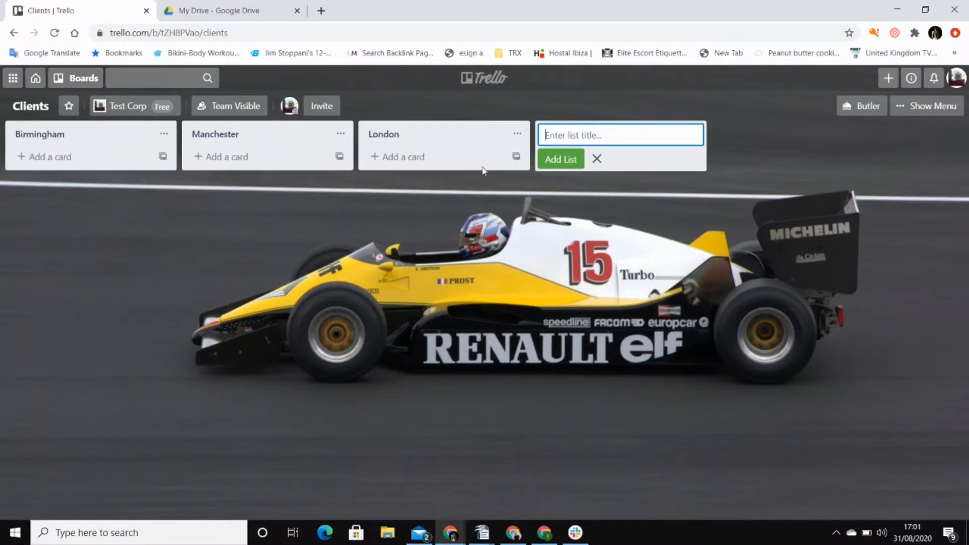
left_click(262, 199)
left_click_drag(447, 141, 106, 138)
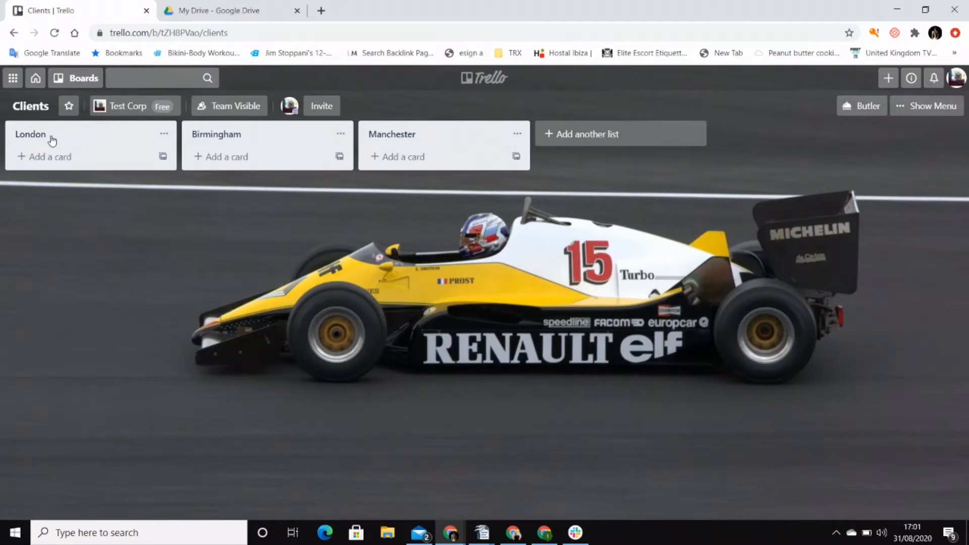
Add a list titled Leeds to the Events board and archive that list
left_click(38, 78)
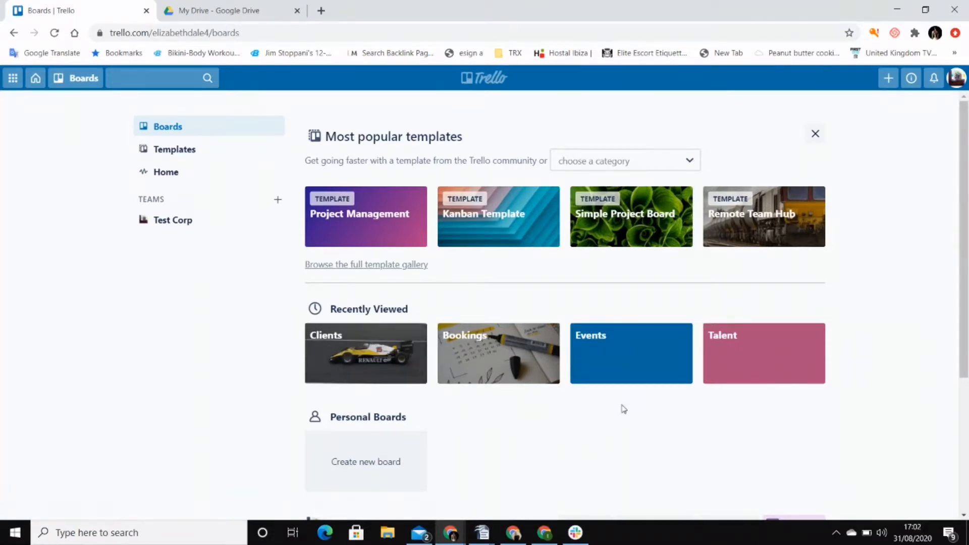
left_click(615, 349)
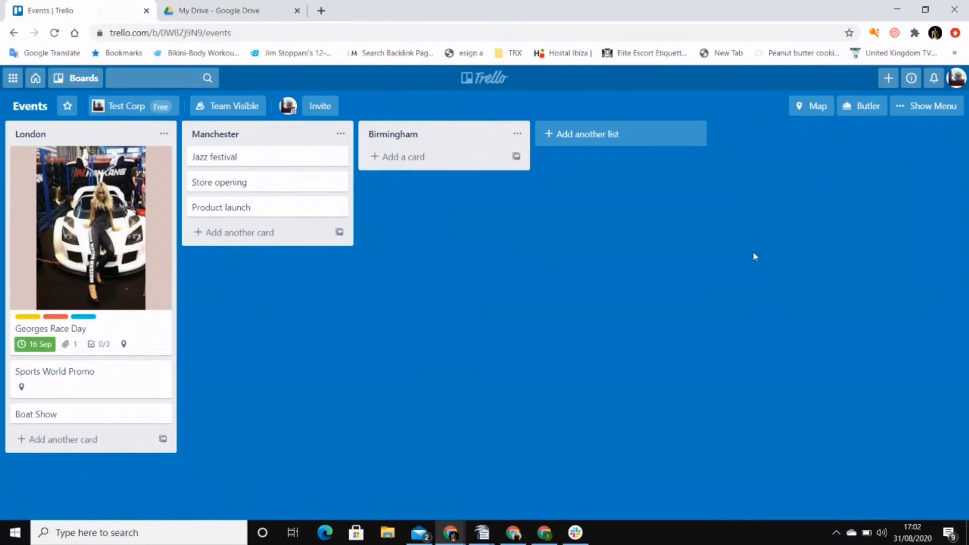
left_click(597, 135)
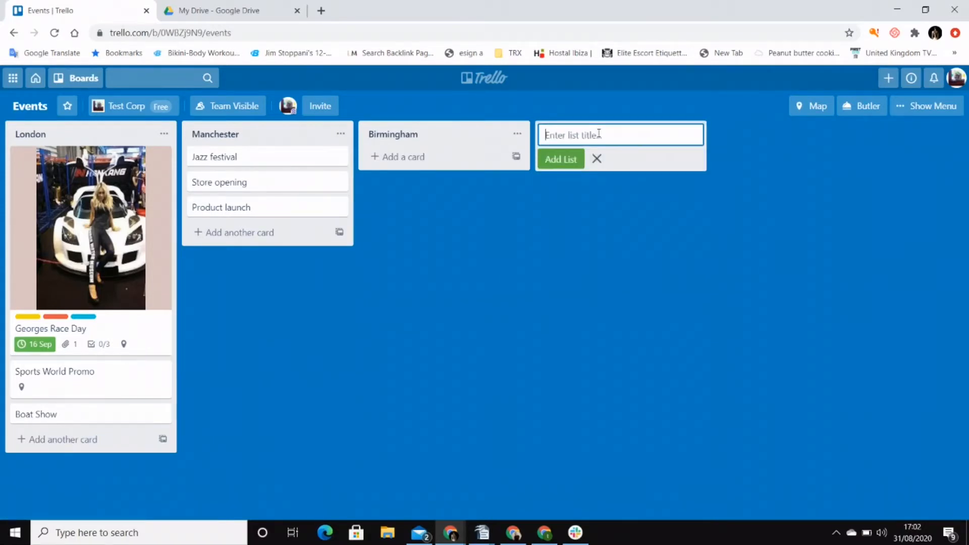
type("Leeds")
left_click(555, 159)
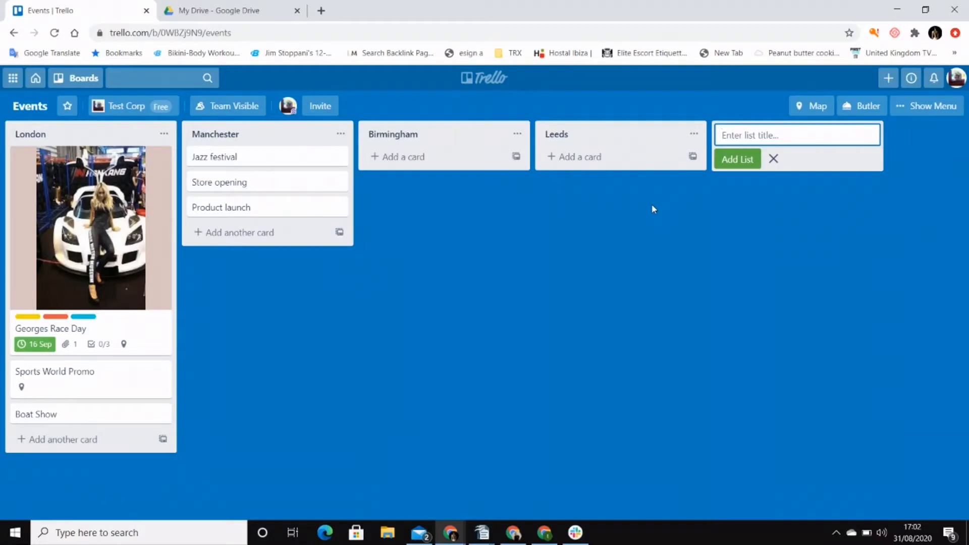
left_click(694, 135)
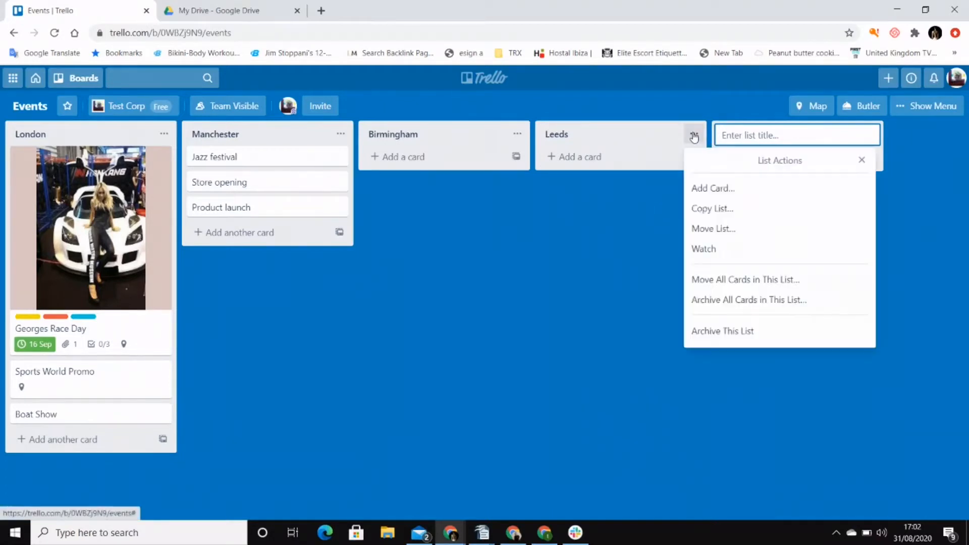
left_click(709, 332)
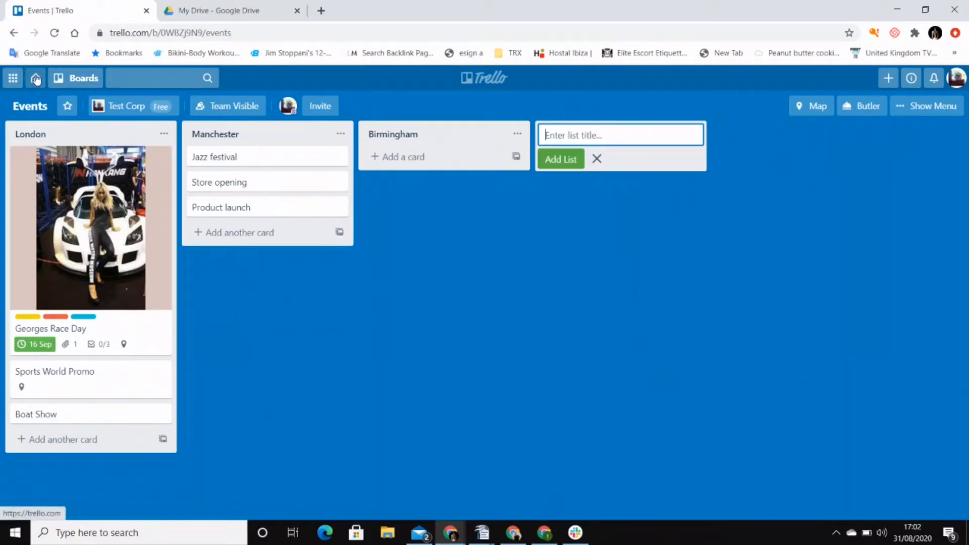
Switch to the Clients board, view the list of starred and recent boards, and return to the boards overview
left_click(88, 80)
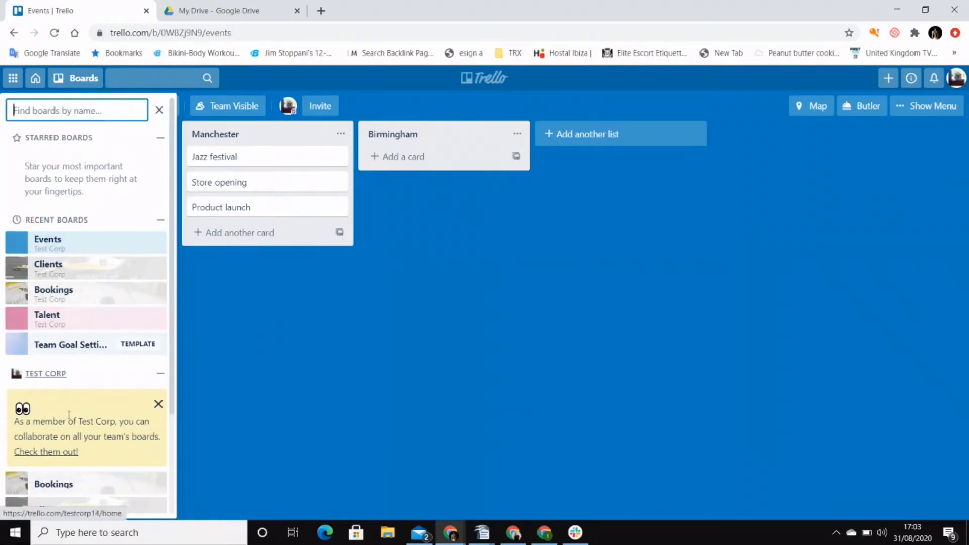
left_click(89, 267)
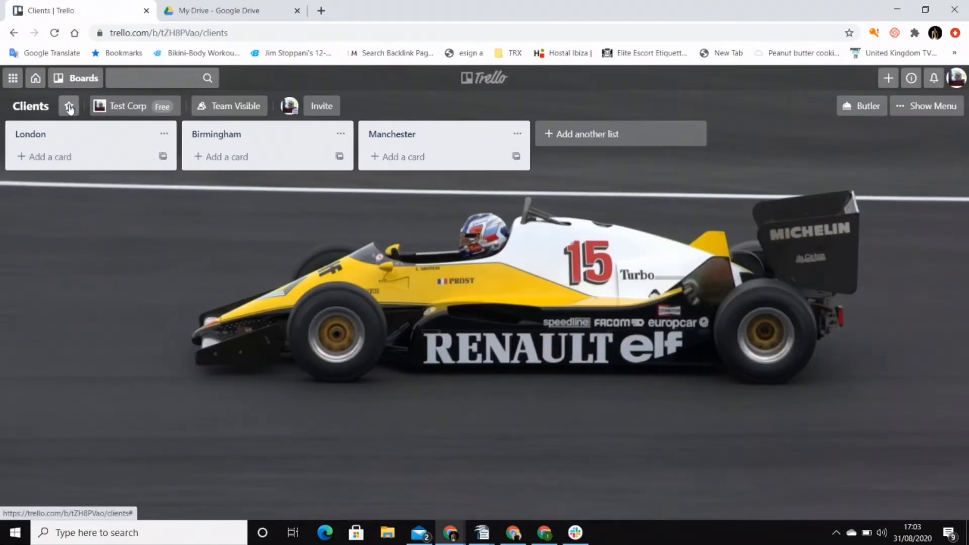
left_click(78, 80)
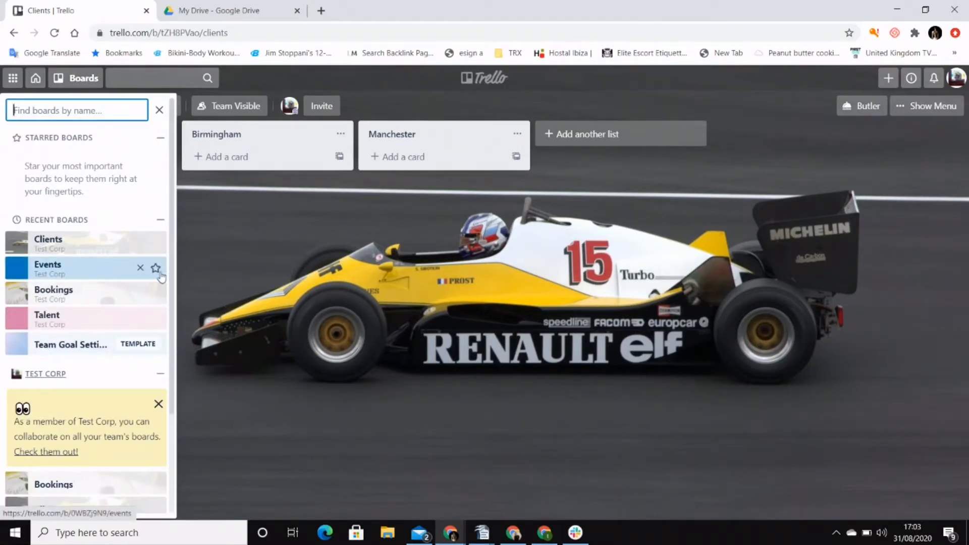
left_click(35, 81)
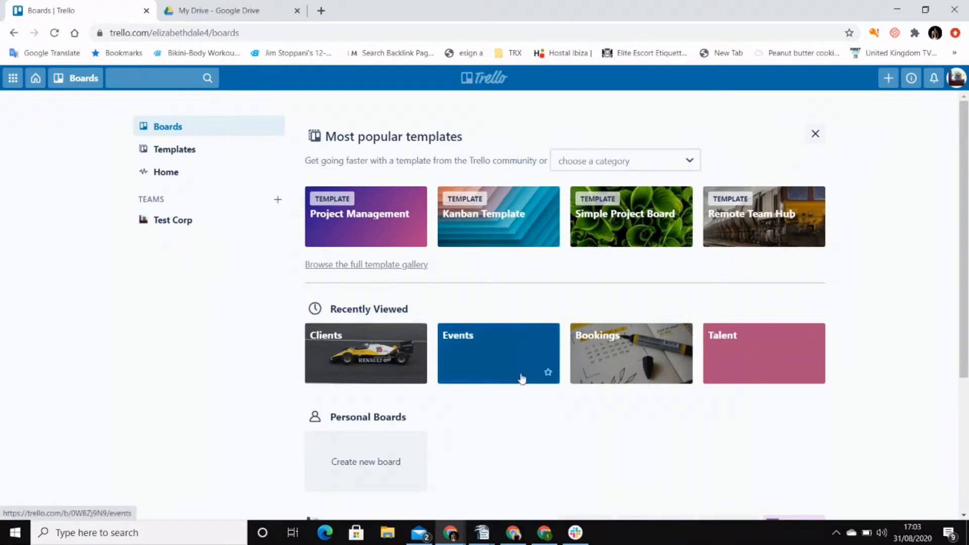
Star the Events board, unstar it, and star it again from the Test Corp team's boards
left_click(548, 373)
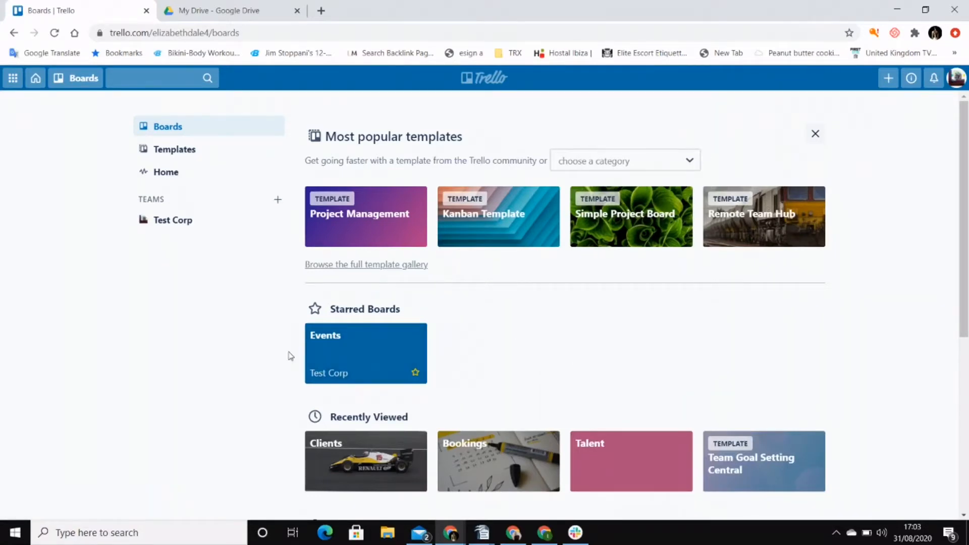
left_click_drag(967, 305, 956, 329)
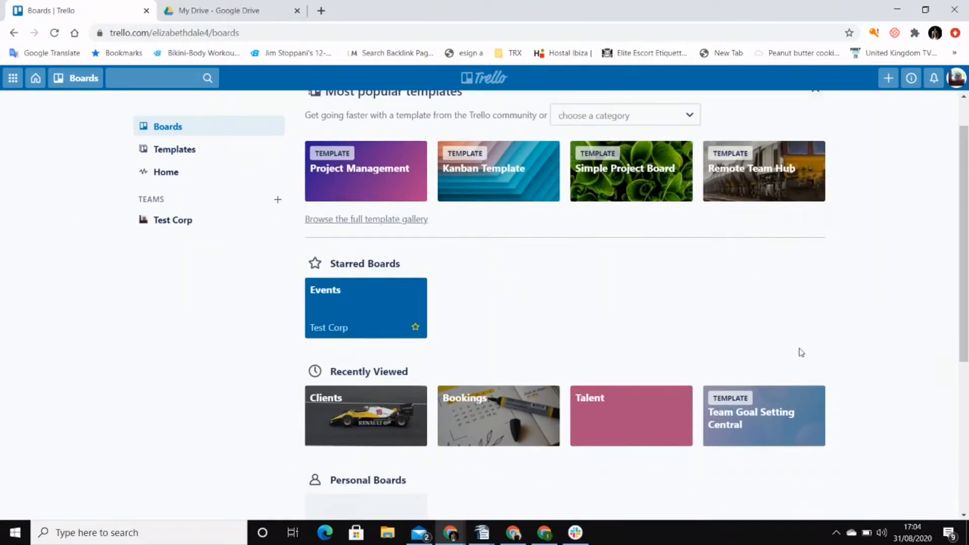
left_click(415, 327)
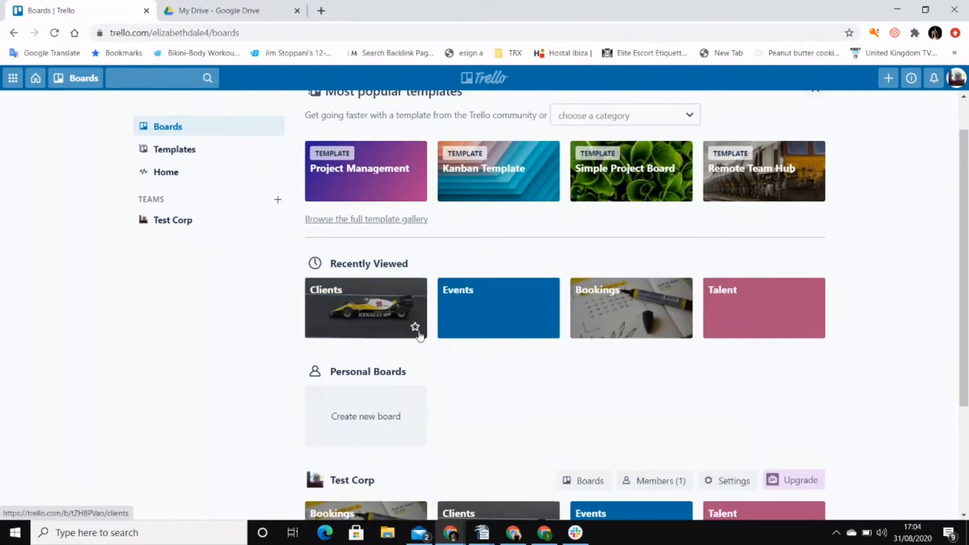
scroll(589, 434, "down", 2)
mouse_move(667, 433)
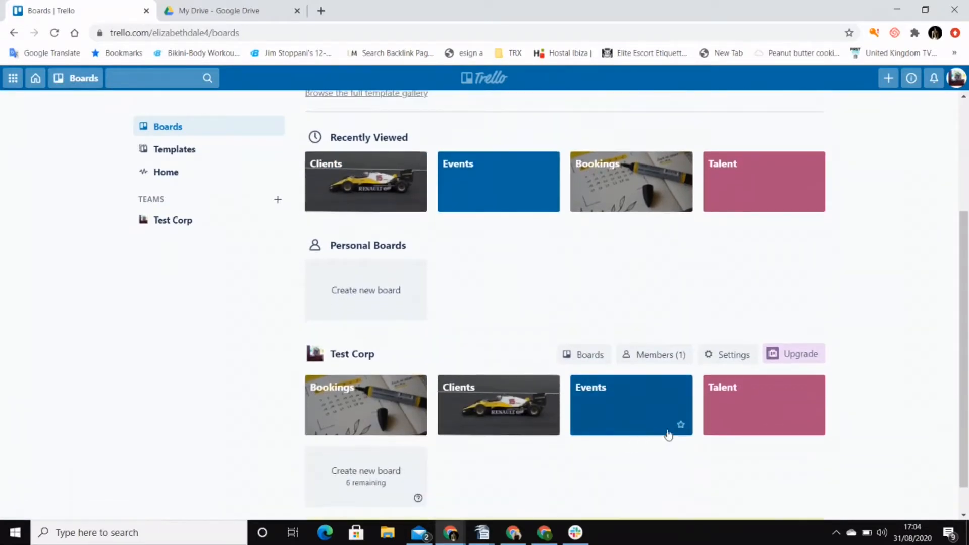
left_click(680, 425)
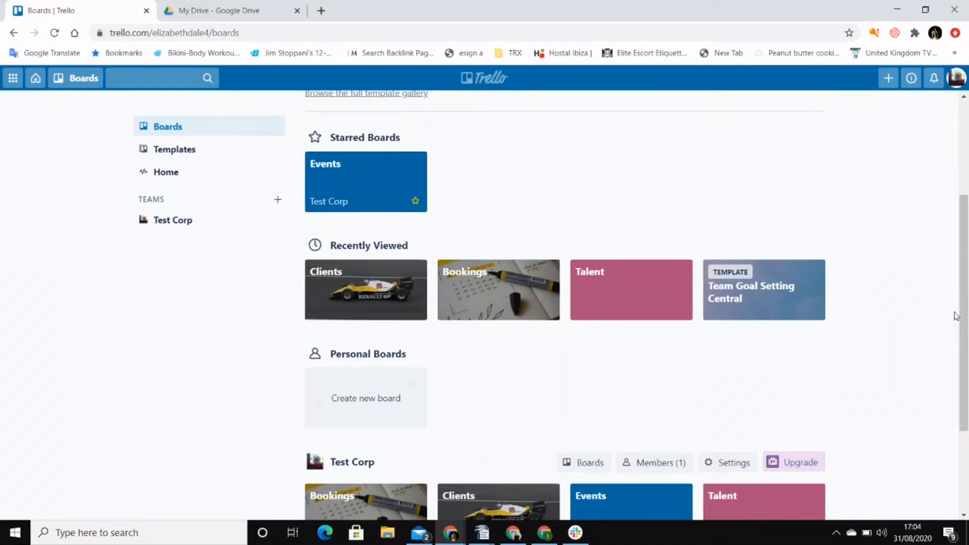
left_click_drag(962, 318, 952, 216)
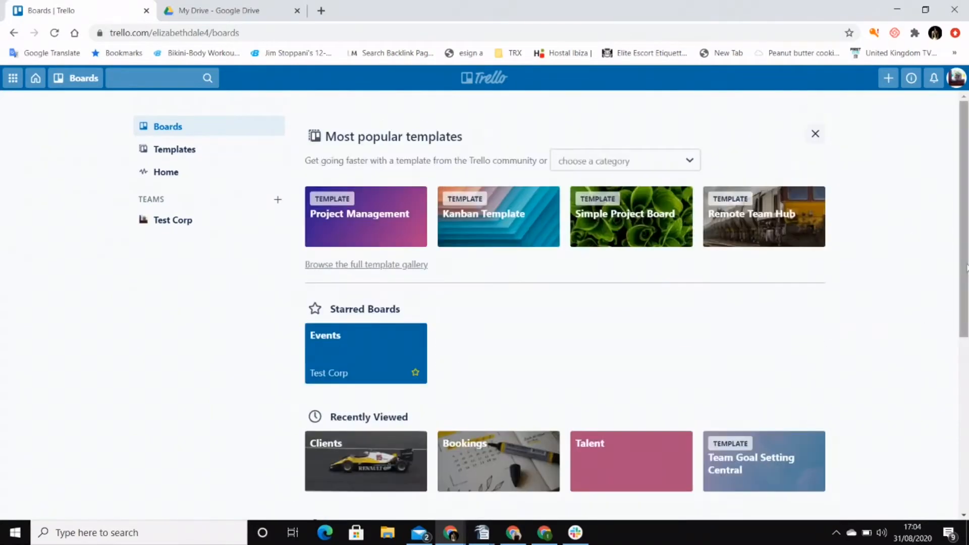
Open the Talent board and add two cards titled with people's first names to the London list
scroll(953, 237, "down", 2)
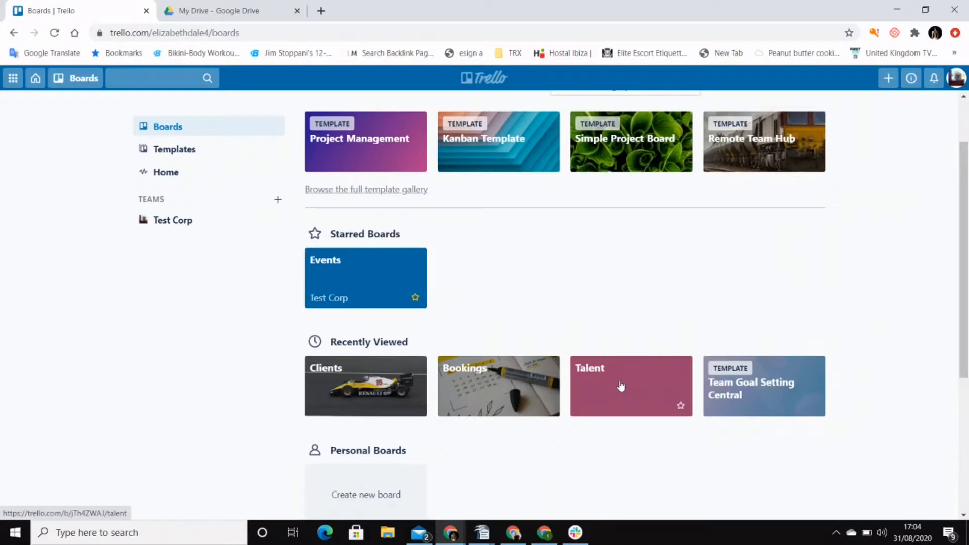
left_click(621, 385)
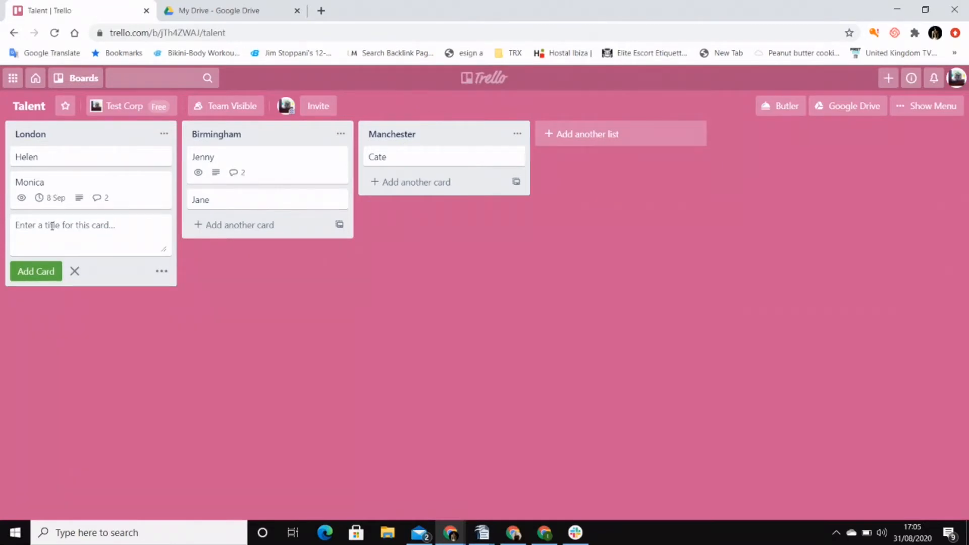
type("Betty")
left_click(23, 273)
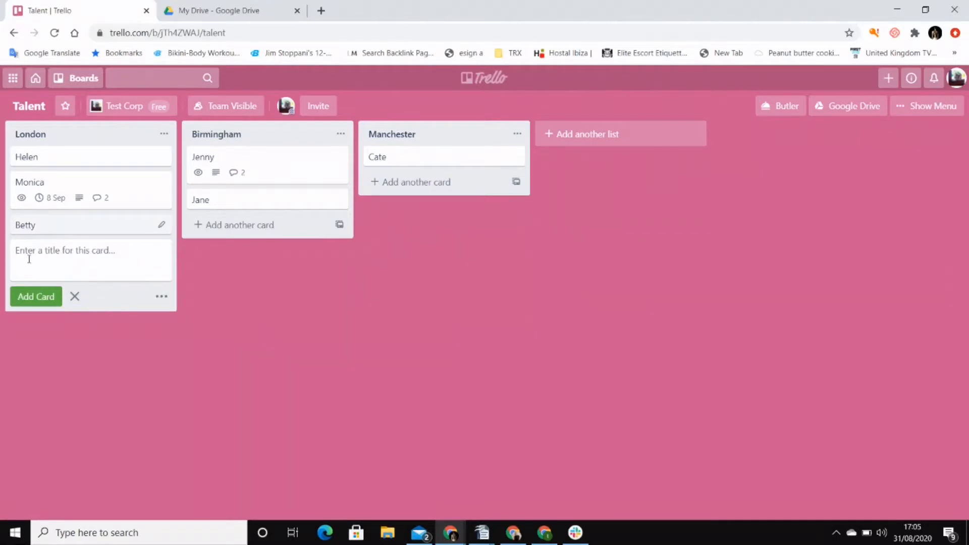
type("Zoe")
left_click(21, 297)
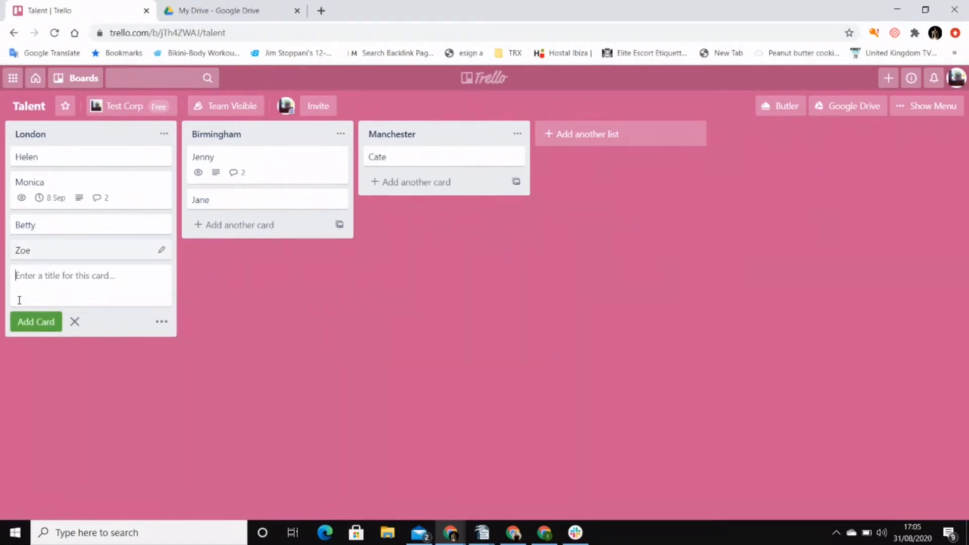
Sort the London list's cards alphabetically by card name
left_click(163, 134)
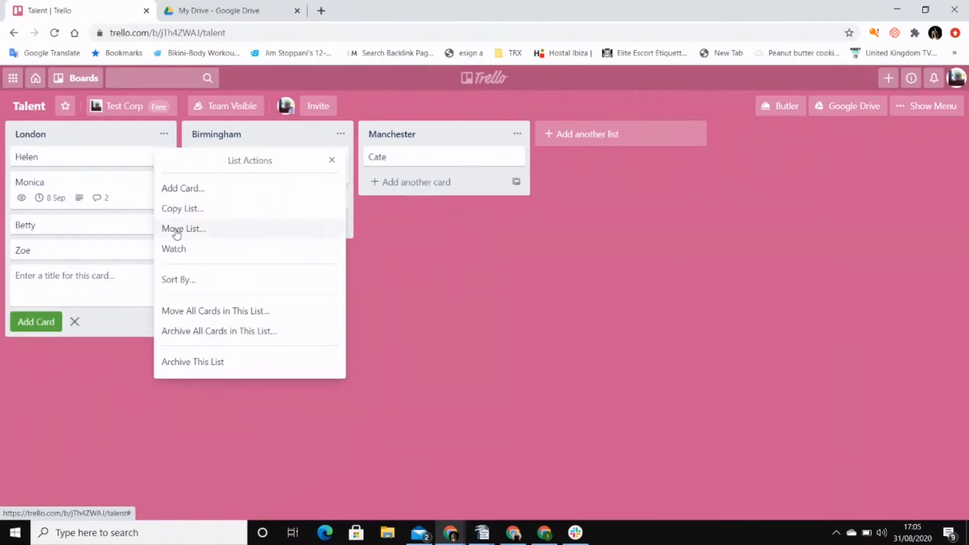
left_click(181, 279)
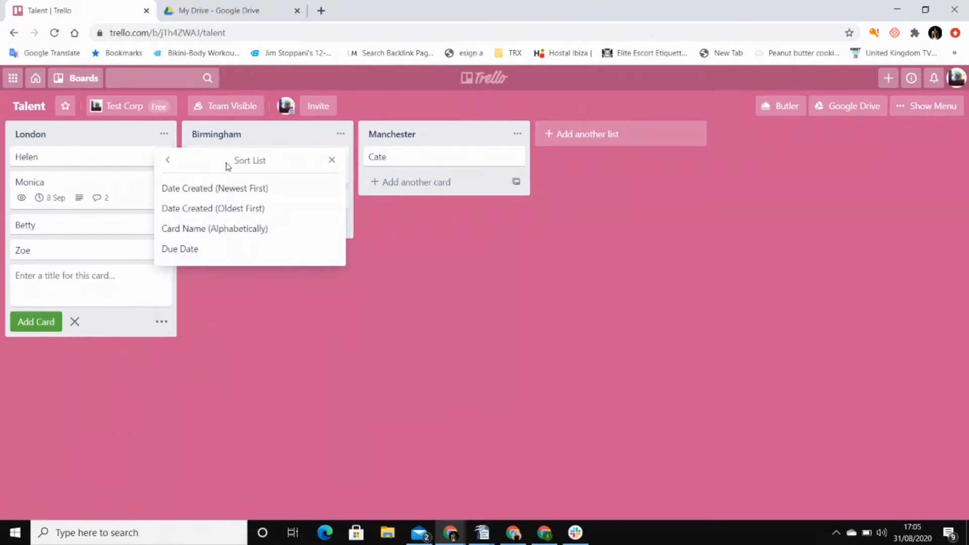
left_click(242, 234)
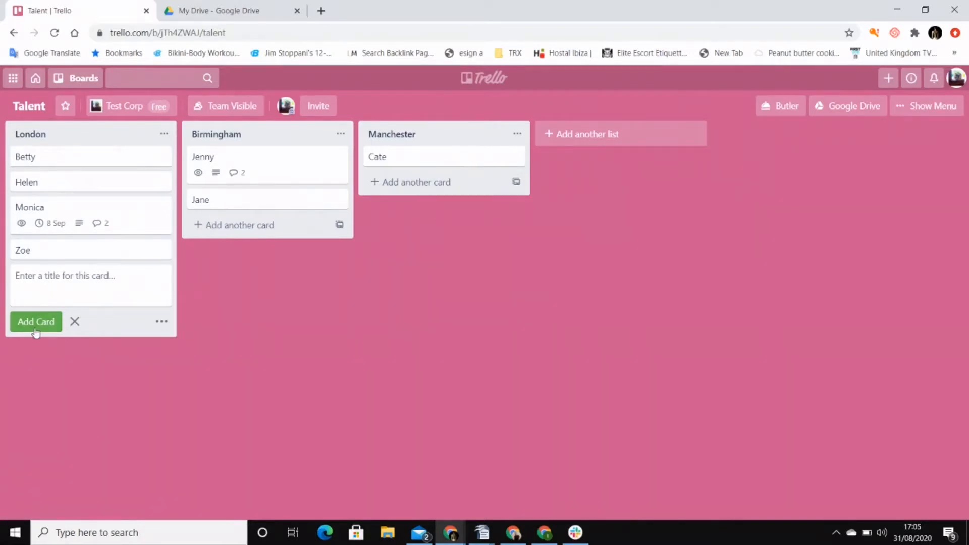
View the available list actions for the London list
left_click(165, 134)
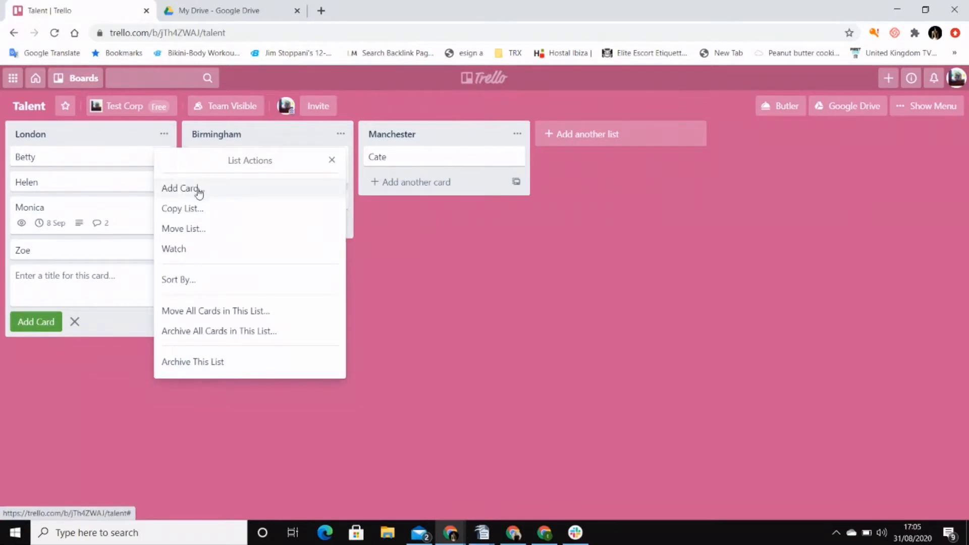
left_click(331, 161)
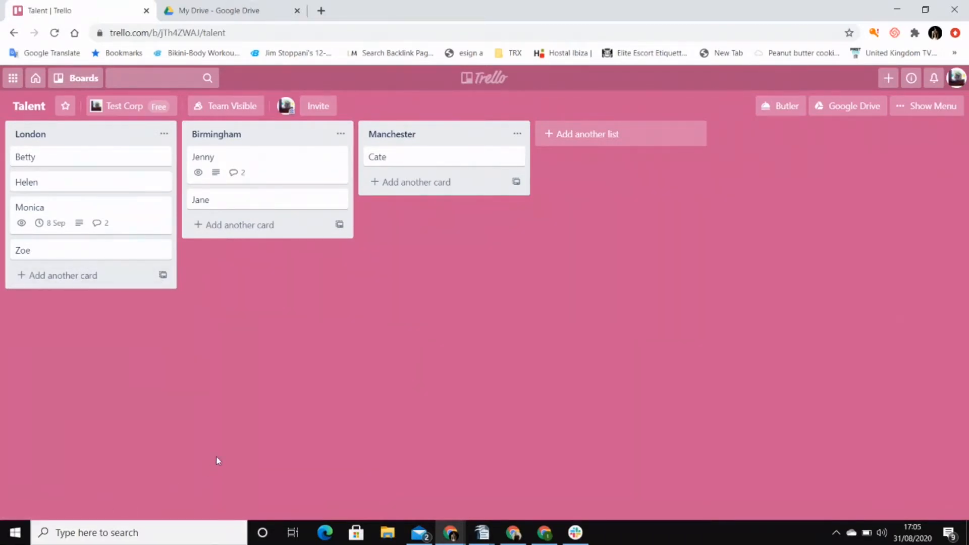
left_click(164, 133)
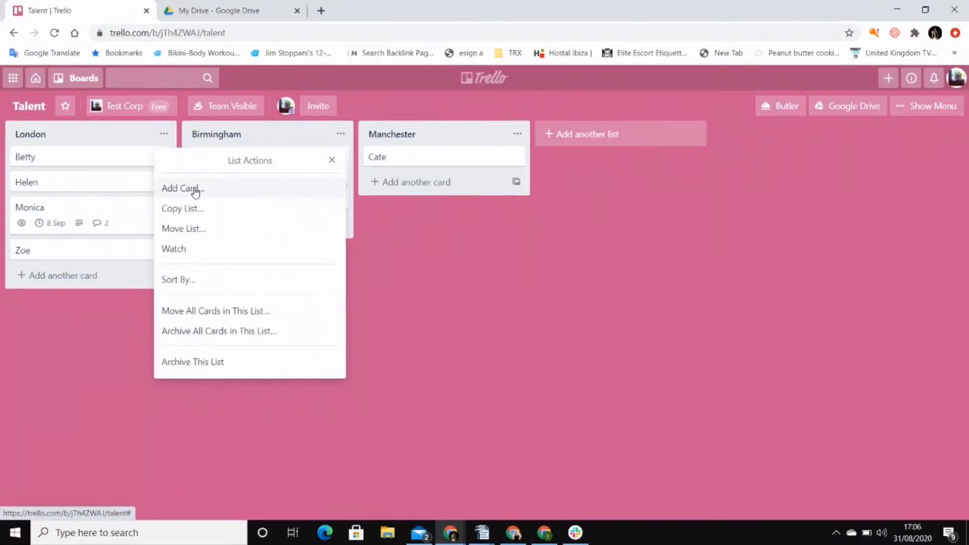
left_click(332, 160)
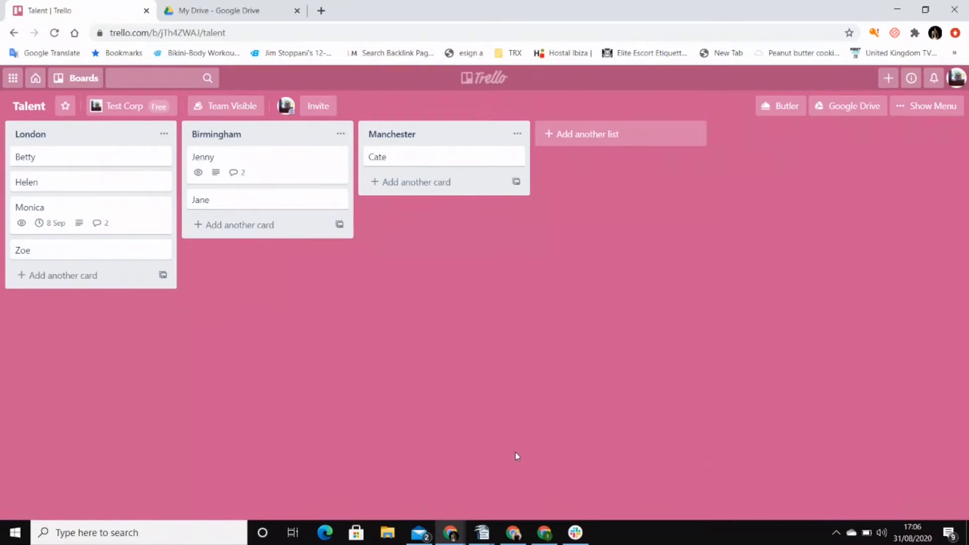
Move London's first card to the end of Manchester, its third card to Birmingham, and Birmingham's last card to London
left_click_drag(93, 131, 51, 131)
left_click_drag(97, 212, 45, 237)
left_click_drag(61, 155, 395, 192)
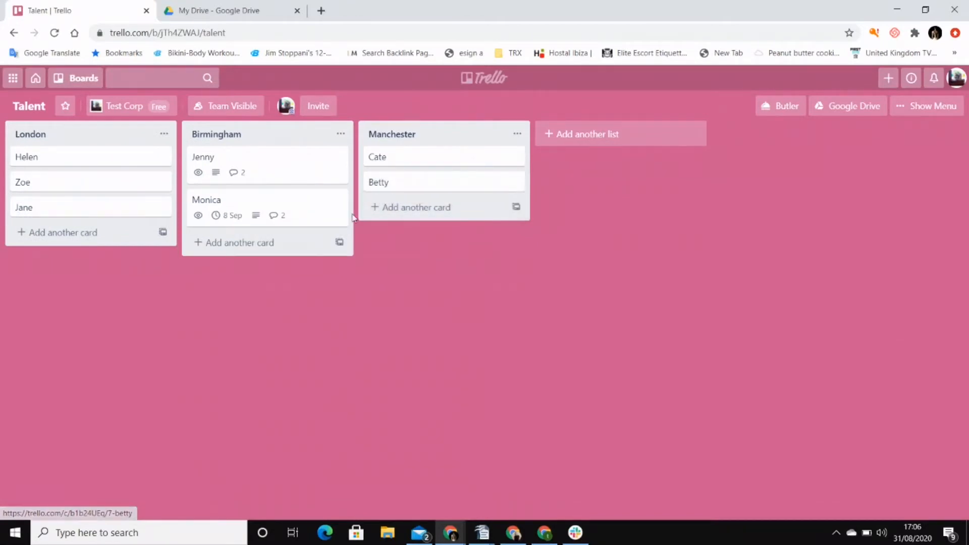
Move London's first card to Birmingham and back to London between the other two cards, checking its details in both lists
left_click(51, 158)
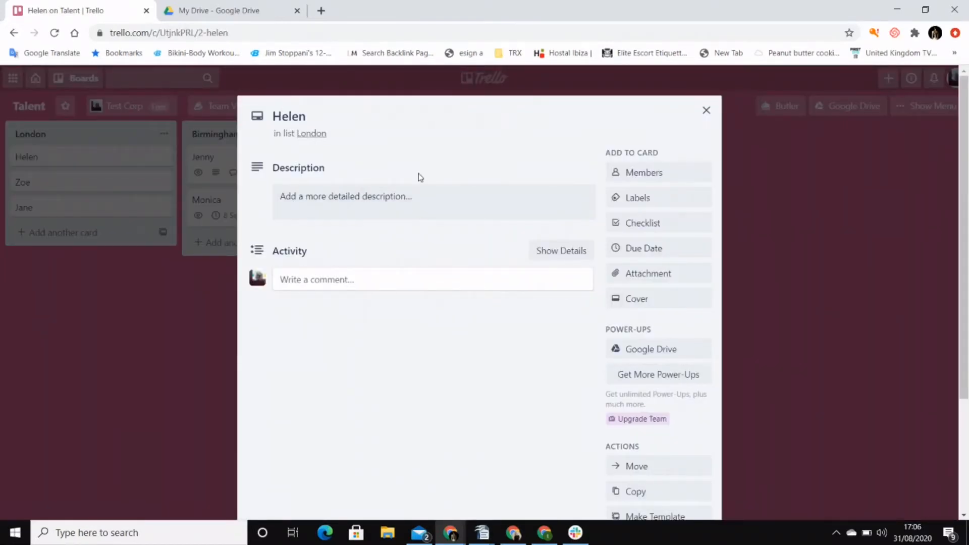
left_click(707, 111)
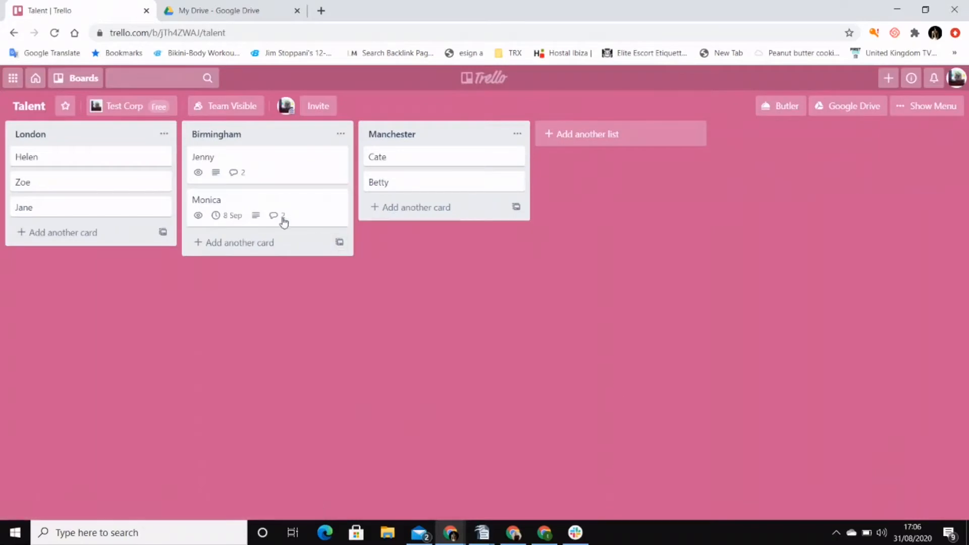
left_click_drag(148, 160, 303, 247)
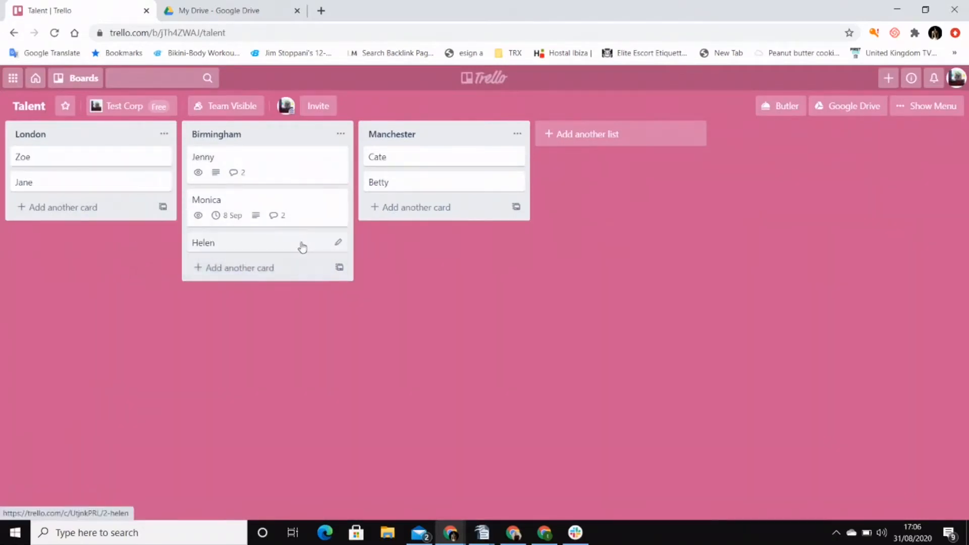
left_click(277, 244)
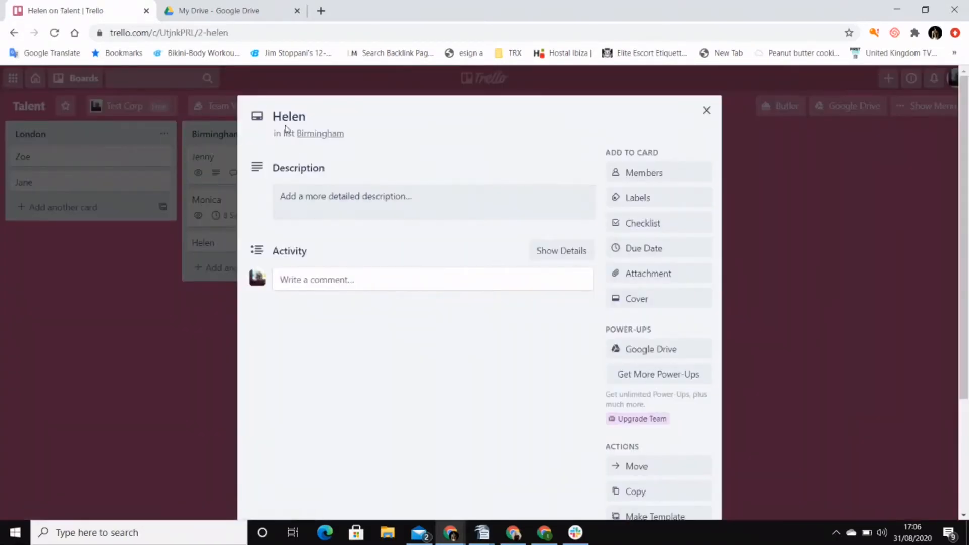
left_click(706, 111)
left_click_drag(217, 250, 69, 173)
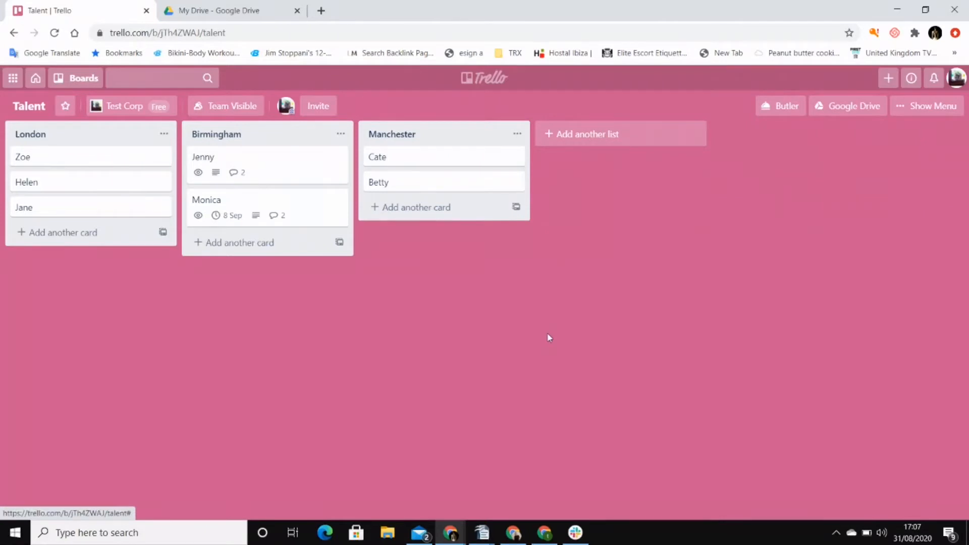
Change the Talent board's background to the Unsplash photo of three women in a sunflower field, found by searching for "women"
left_click(904, 105)
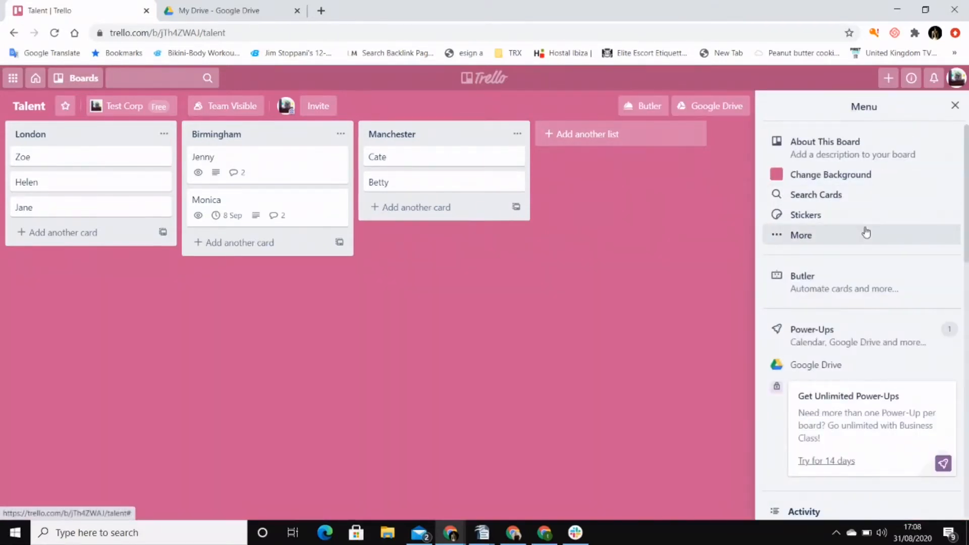
left_click(822, 174)
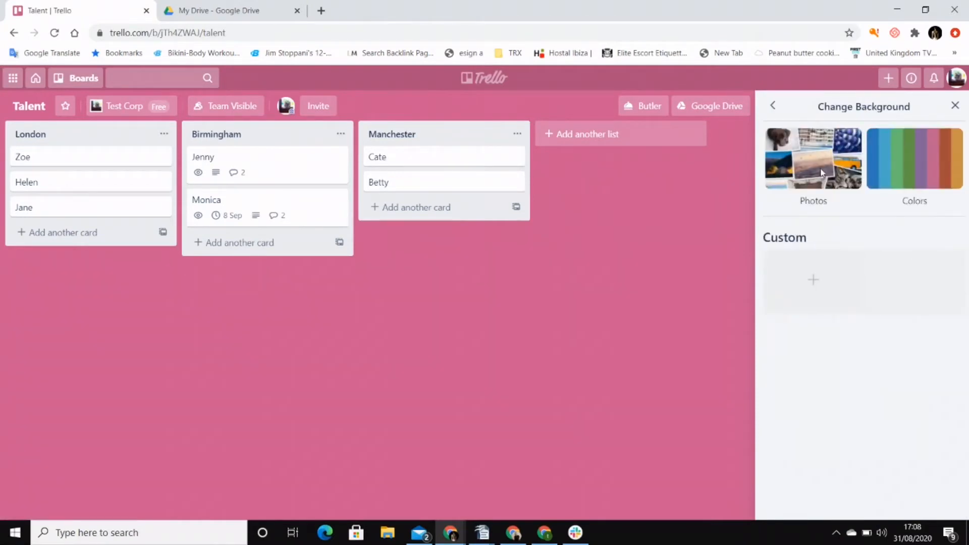
left_click(810, 199)
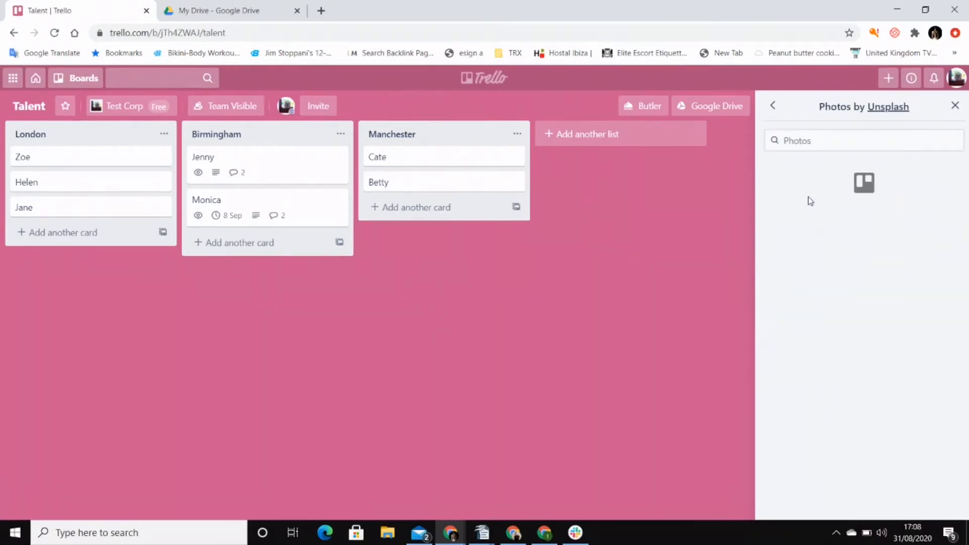
left_click(796, 143)
type("w")
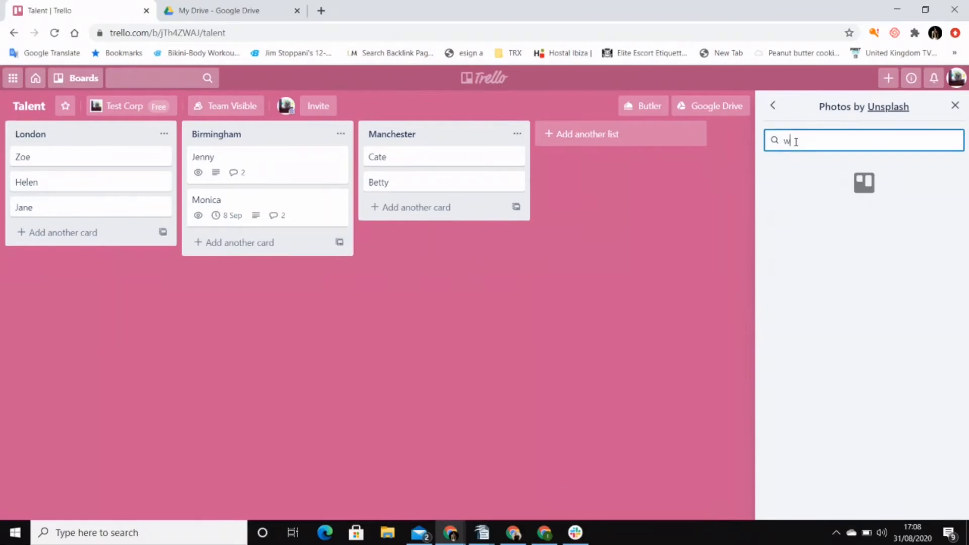
type("omen")
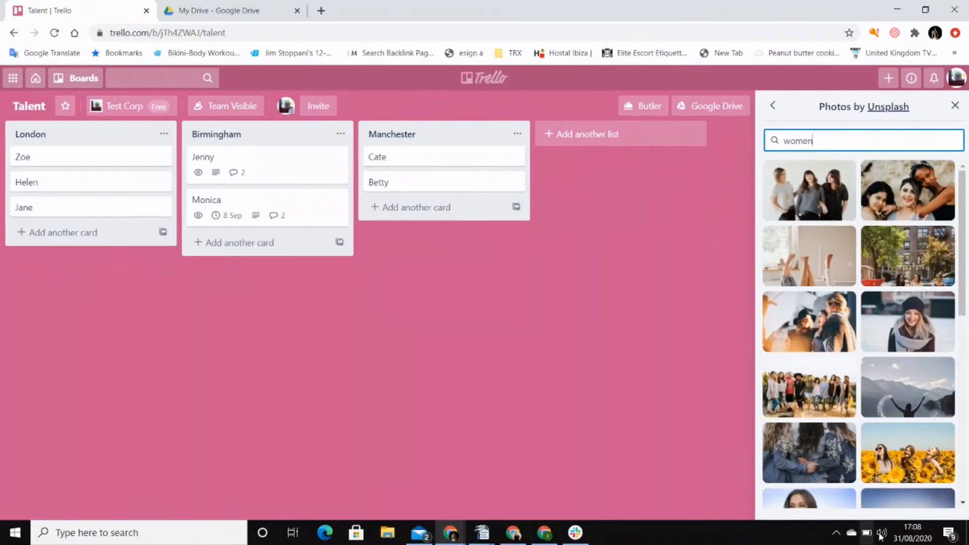
left_click(885, 453)
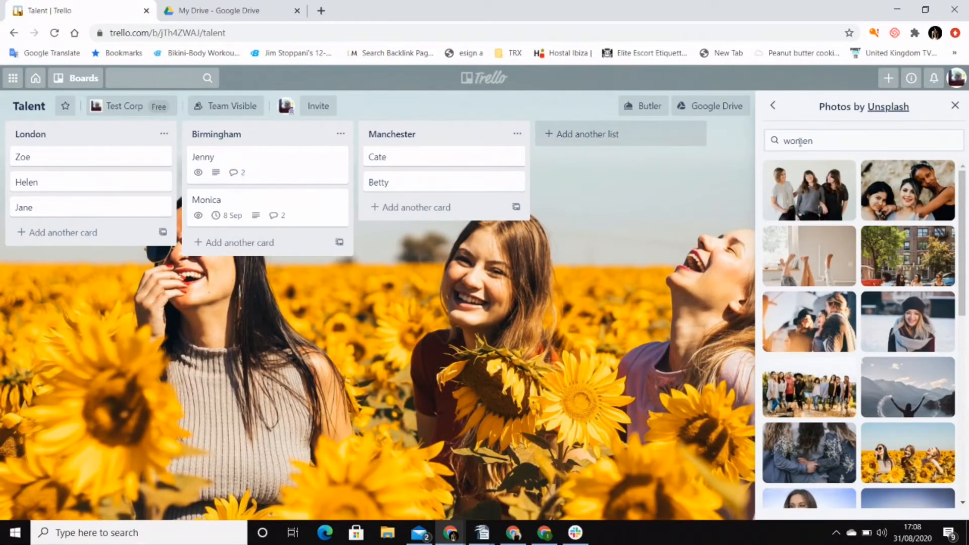
left_click(955, 106)
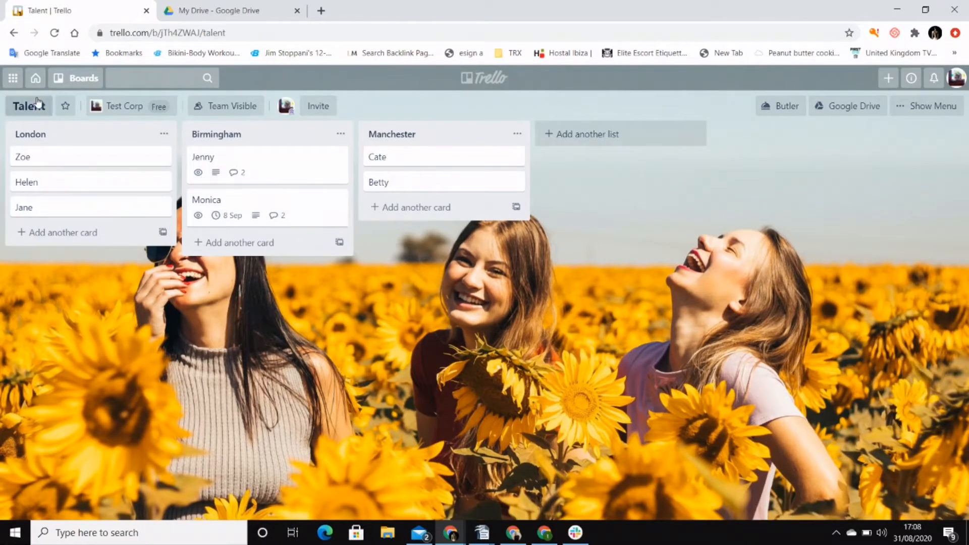
Reopen the Talent board from the boards overview and view the cover options of the last card in the Birmingham list
left_click(24, 76)
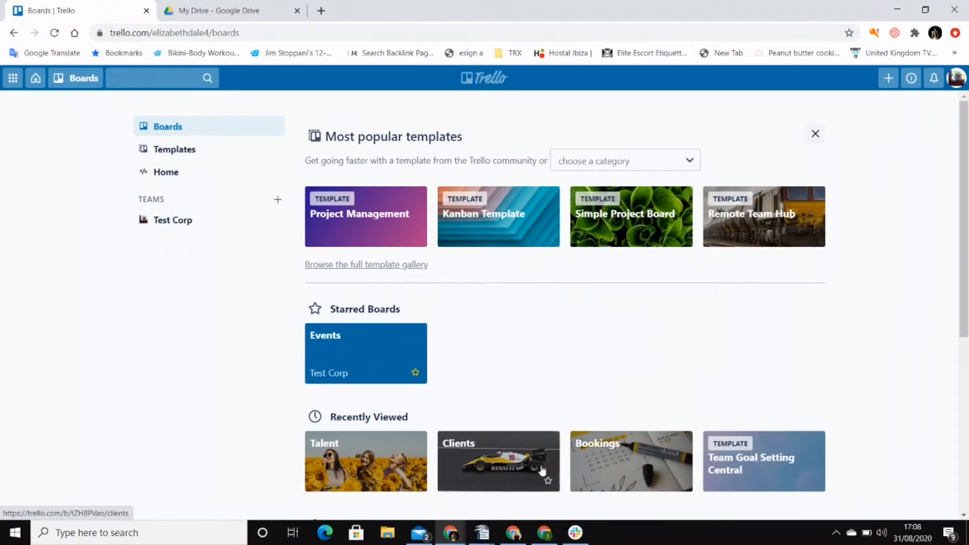
left_click(359, 465)
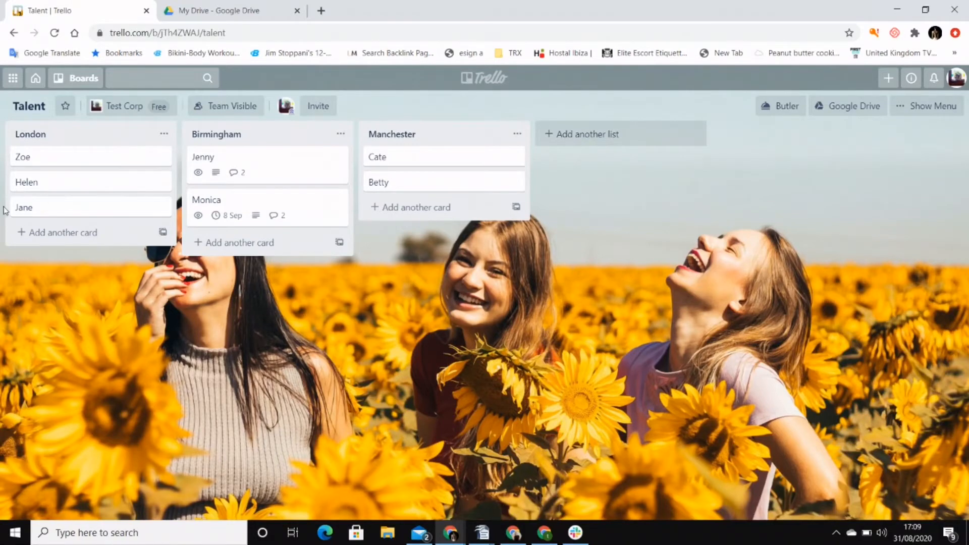
left_click(279, 200)
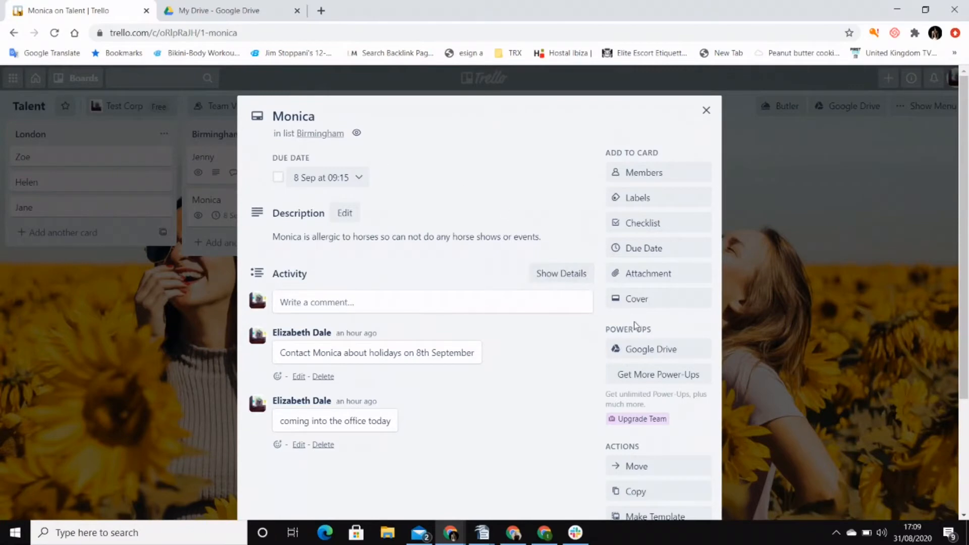
left_click(640, 299)
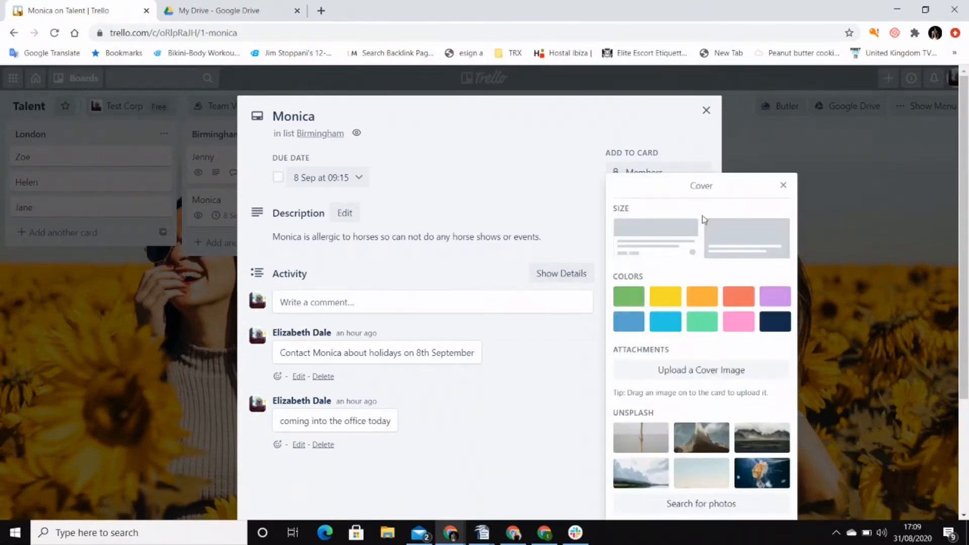
left_click(783, 185)
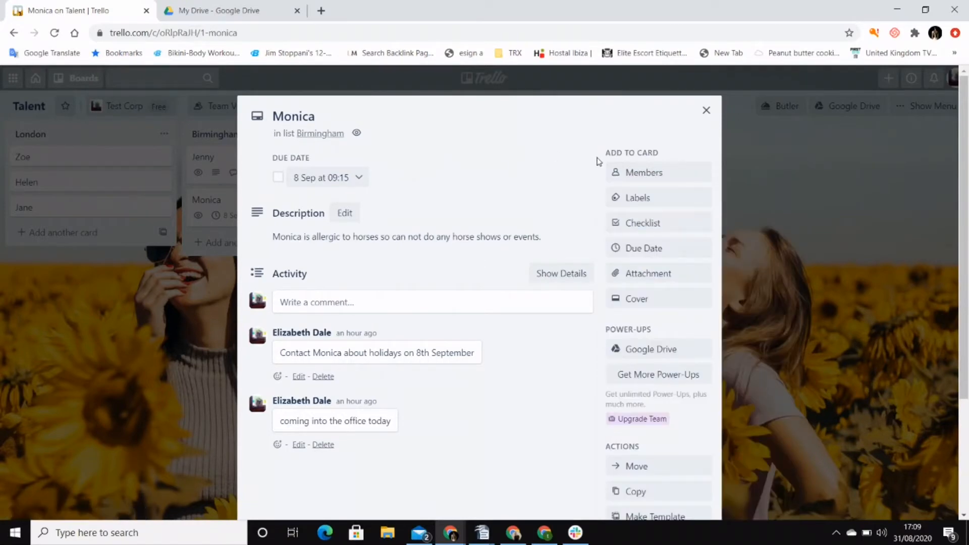
Upload the first "Earlier this month" image from Downloads as the cover of the last Birmingham card
left_click(642, 302)
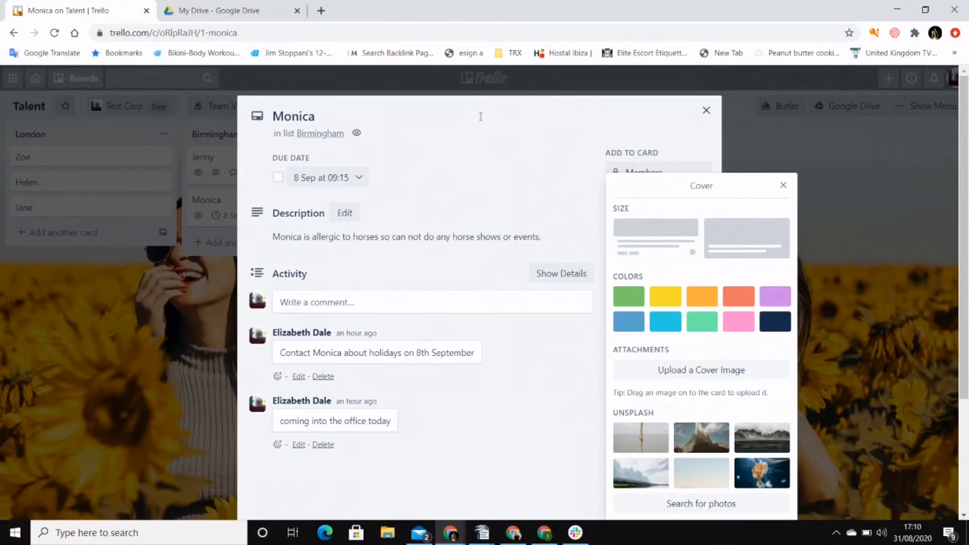
left_click(733, 373)
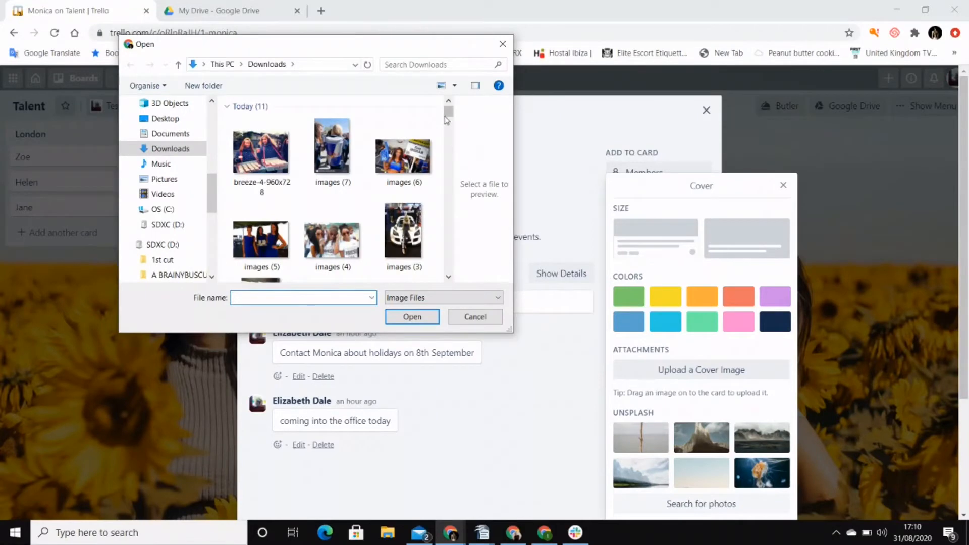
scroll(261, 176, "down", 6)
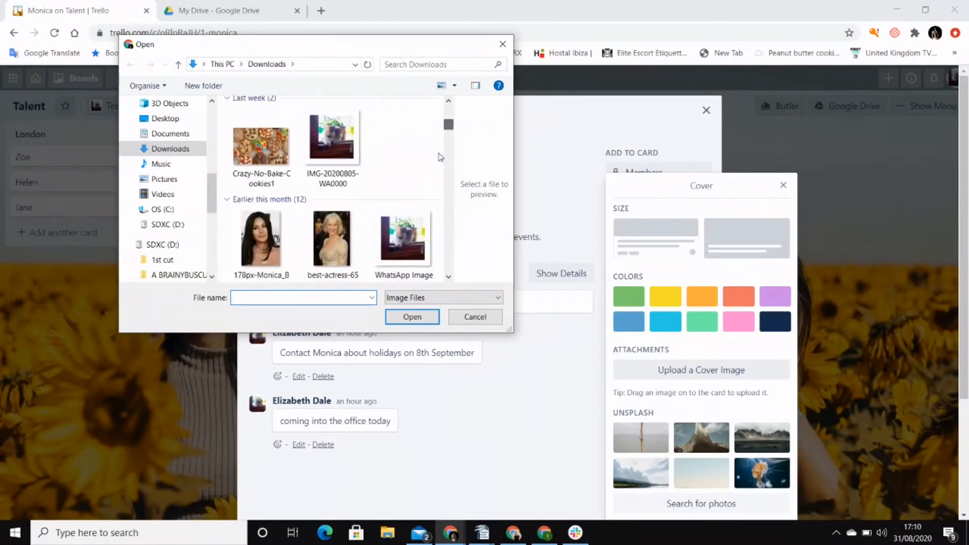
double_click(257, 233)
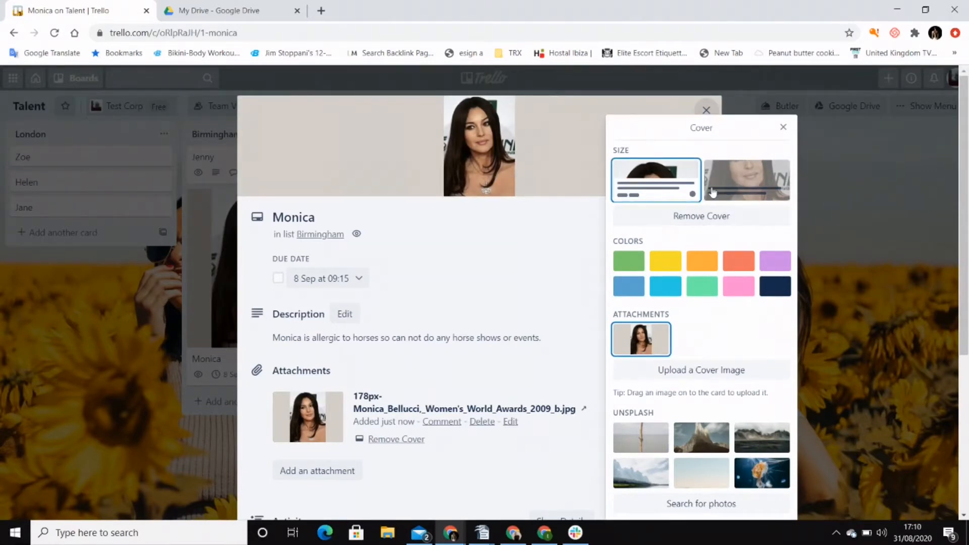
Compare both cover sizes, keep the full-card image with overlaid title, and close the Birmingham card
left_click(759, 184)
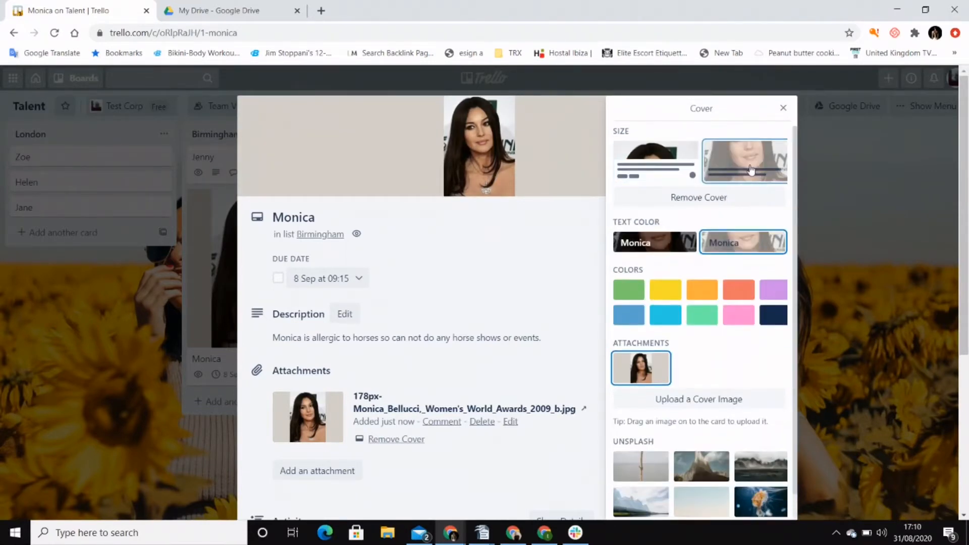
left_click(682, 165)
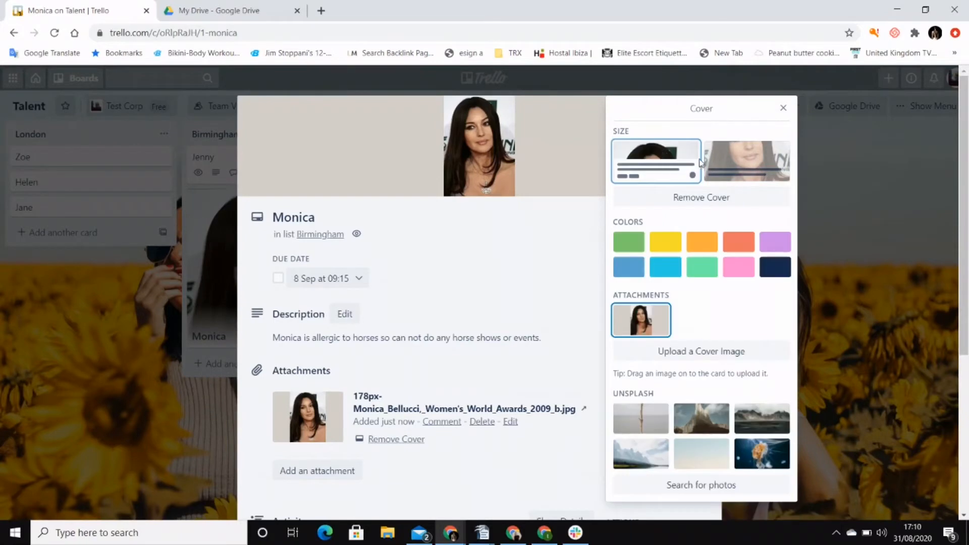
left_click(720, 159)
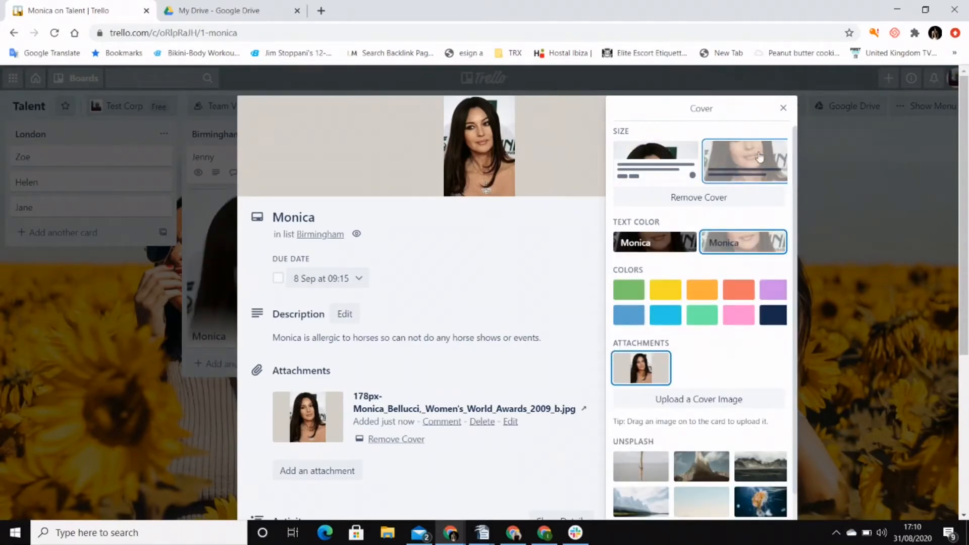
left_click(782, 109)
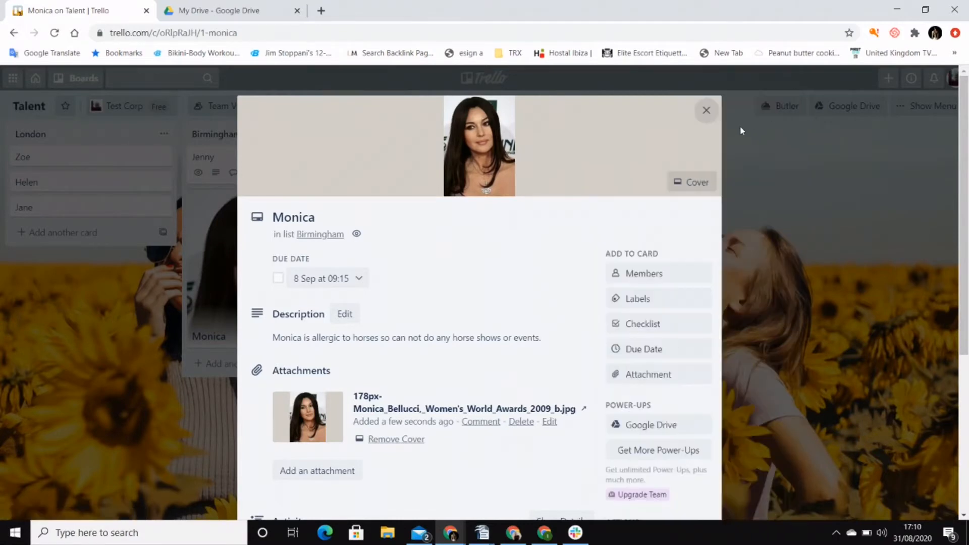
left_click(706, 111)
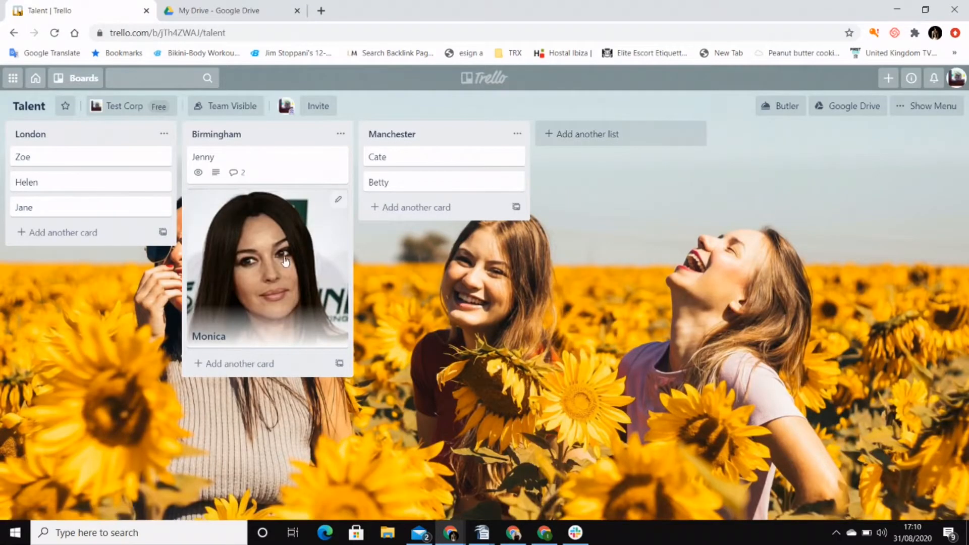
Reopen the last Birmingham card and review its due date, description, attachment and comments before closing it
left_click(281, 288)
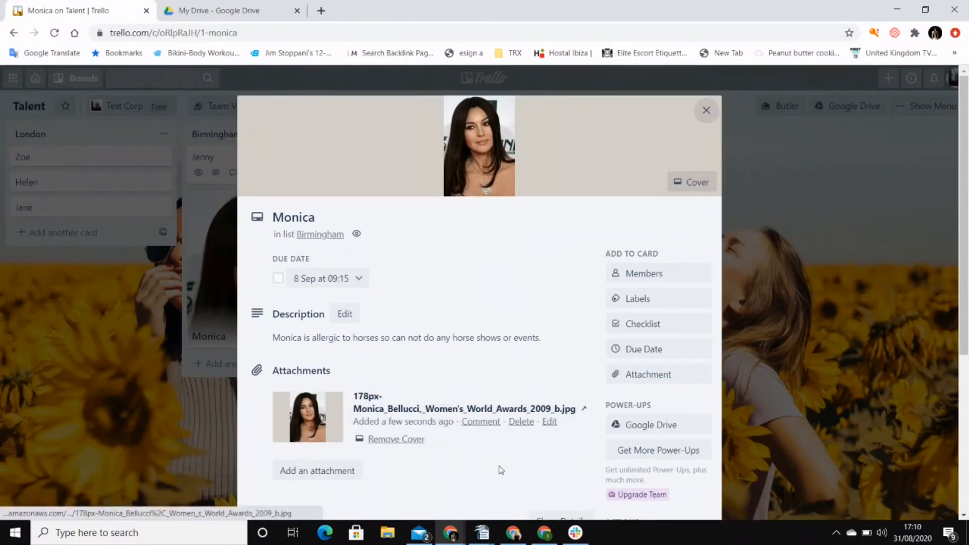
left_click_drag(961, 338, 951, 384)
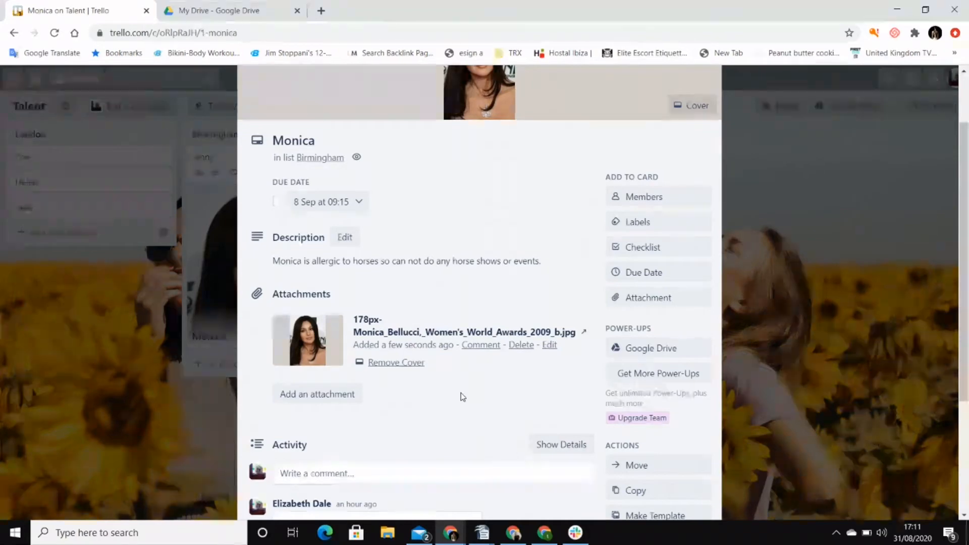
scroll(463, 397, "up", 1)
scroll(461, 309, "down", 2)
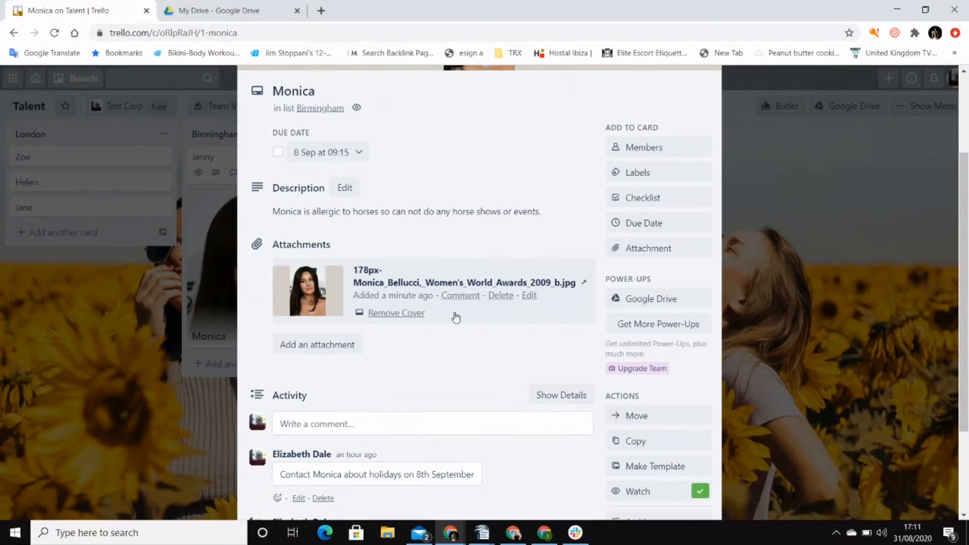
left_click_drag(968, 348, 961, 276)
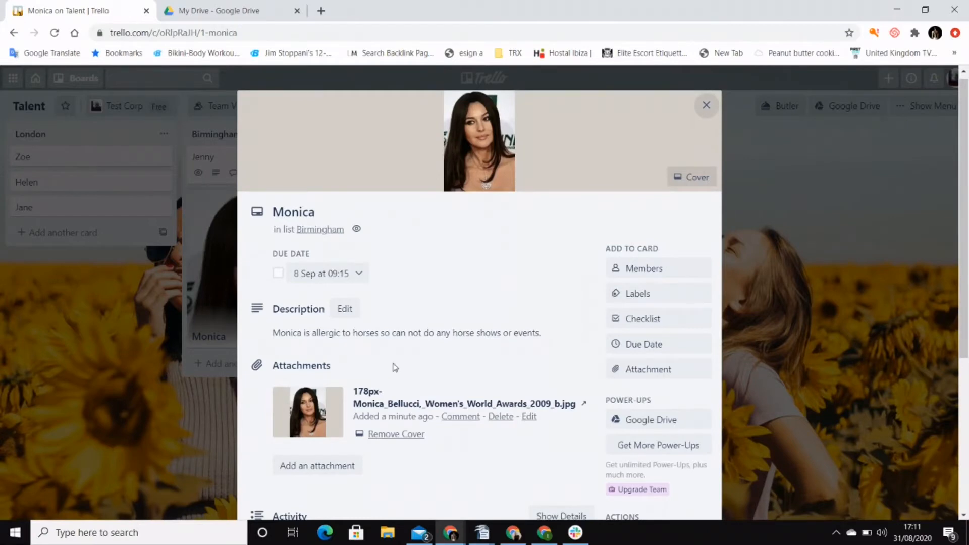
left_click(707, 105)
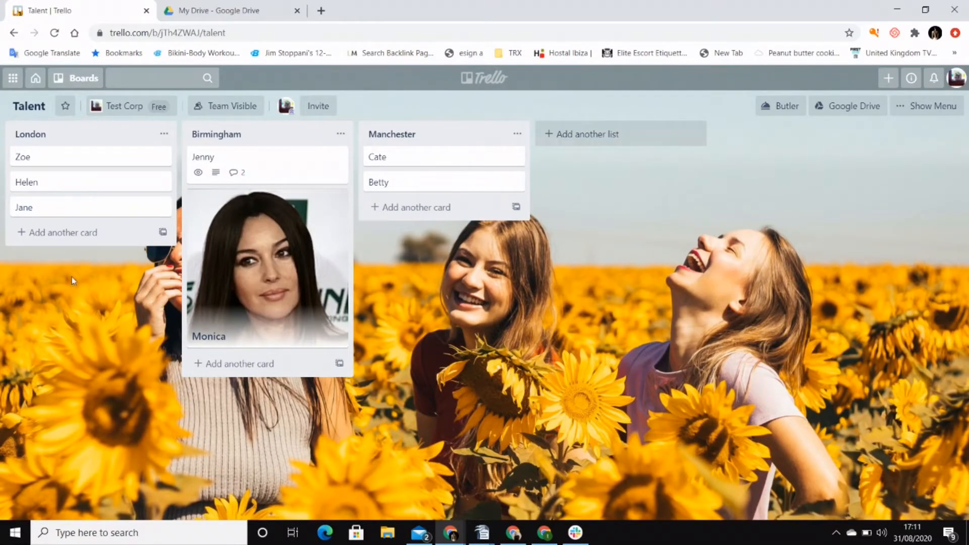
Upload best-actress-65.jpg from Downloads as the cover of the second card in the London list
left_click(102, 181)
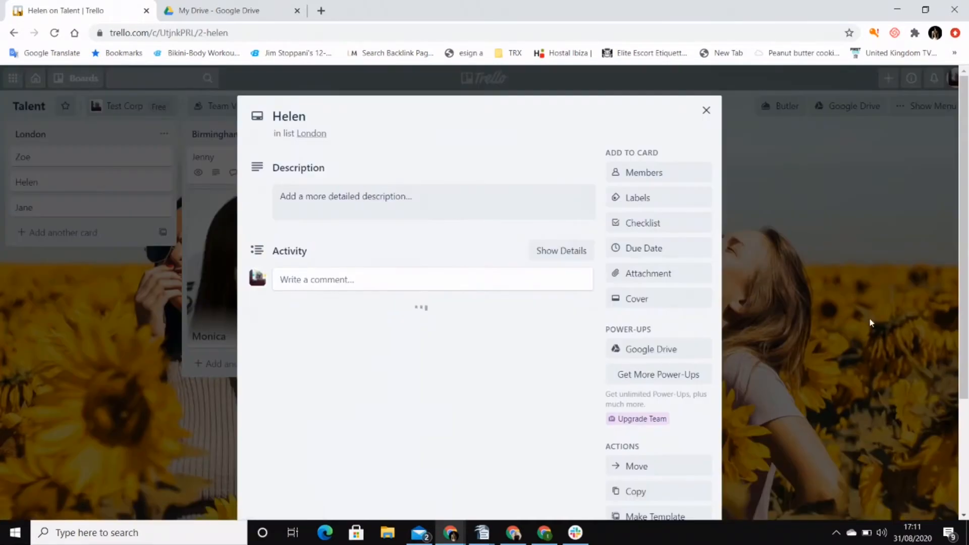
left_click(647, 301)
left_click(692, 370)
left_click(690, 371)
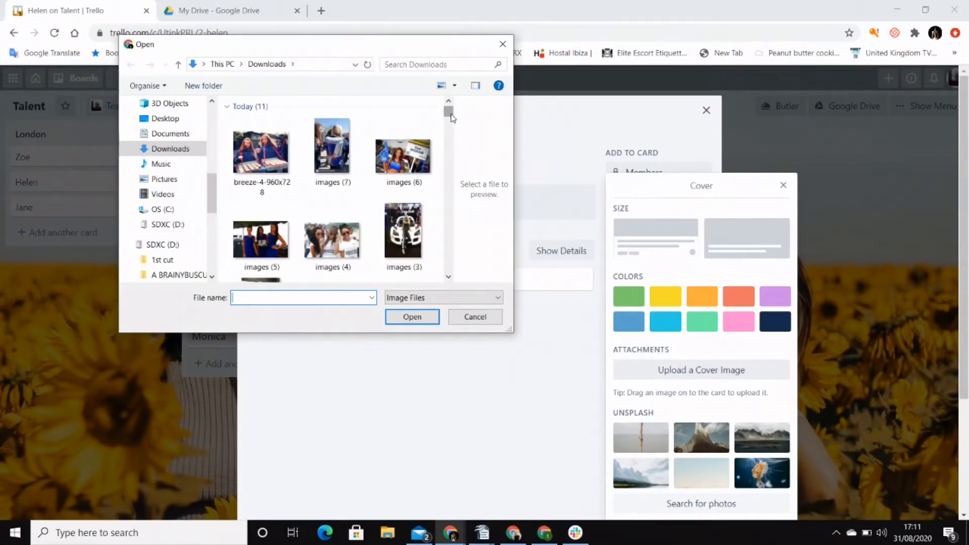
scroll(323, 116, "down", 5)
double_click(343, 235)
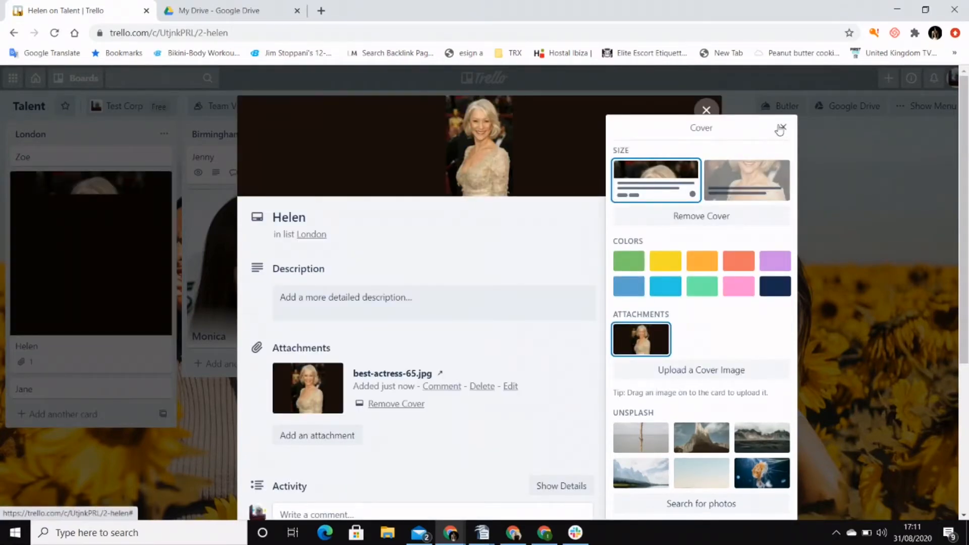
Set the London card's cover to the full-card size after comparing both sizes, and return to the board
left_click(760, 188)
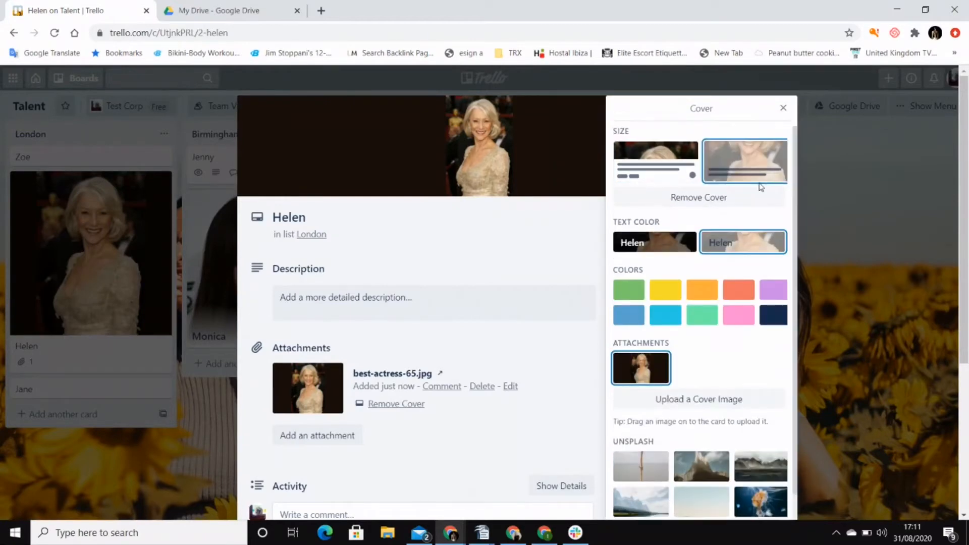
left_click(670, 159)
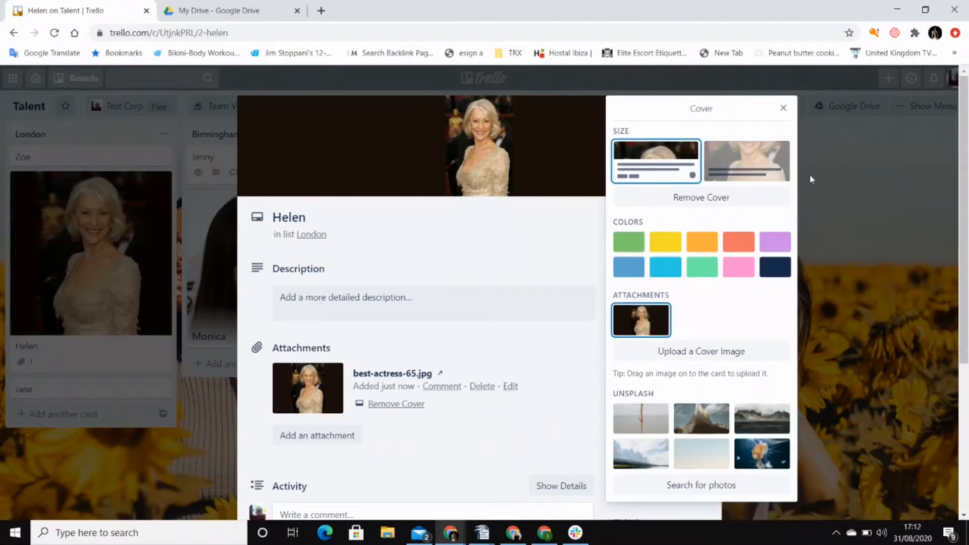
left_click(771, 165)
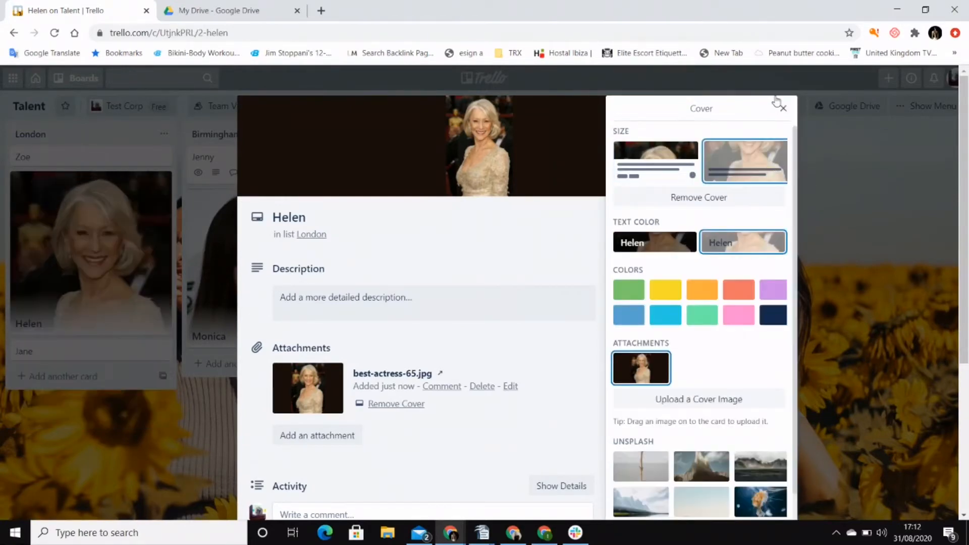
left_click(784, 110)
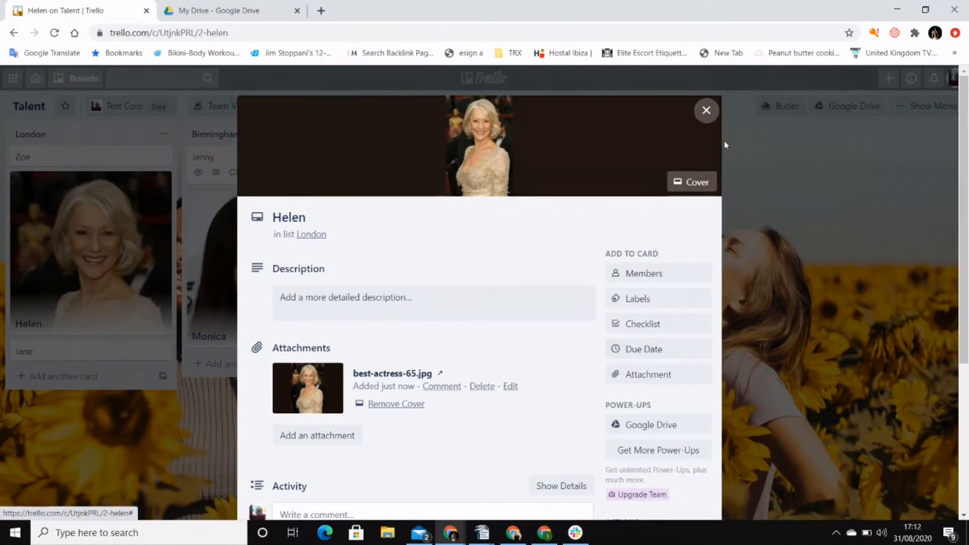
left_click(709, 119)
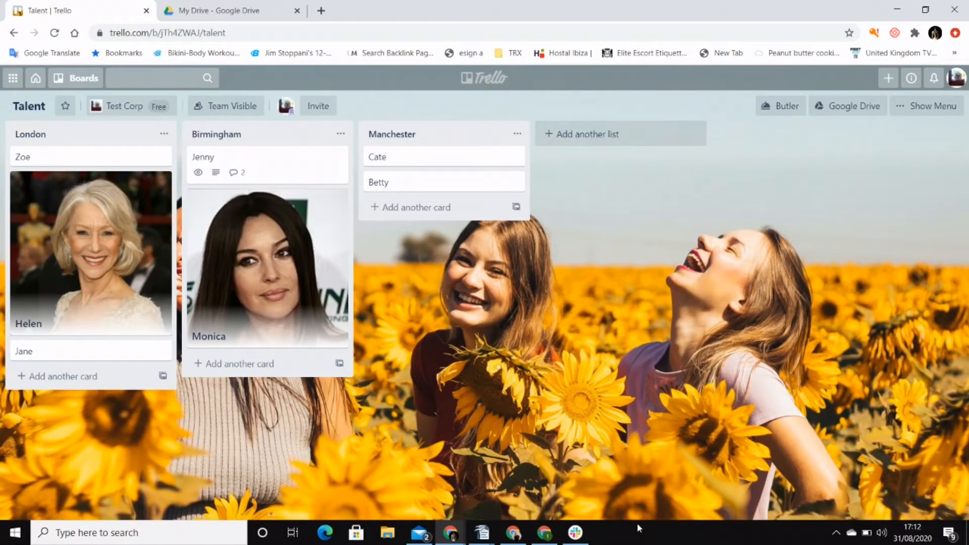
Open the last Birmingham card and mark its due date as complete
left_click(268, 237)
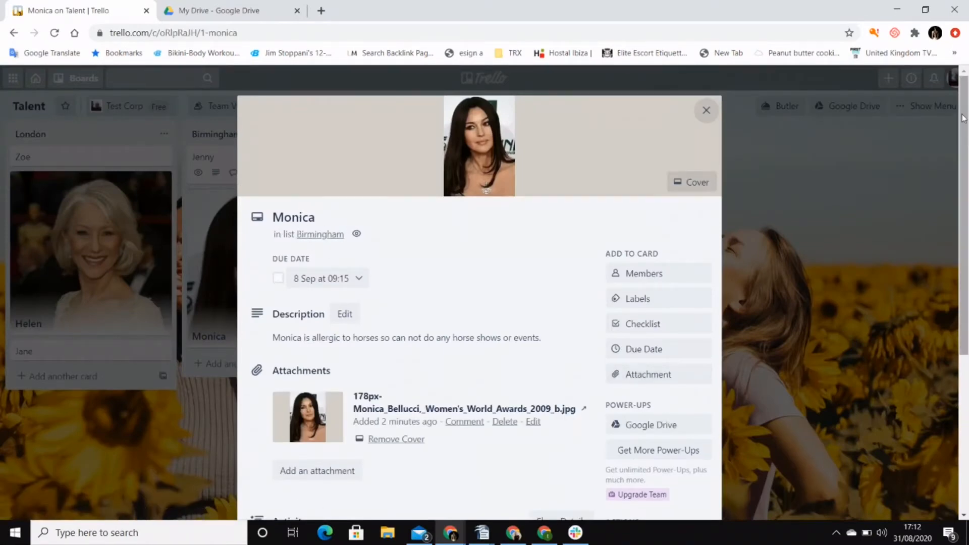
left_click_drag(963, 118, 955, 147)
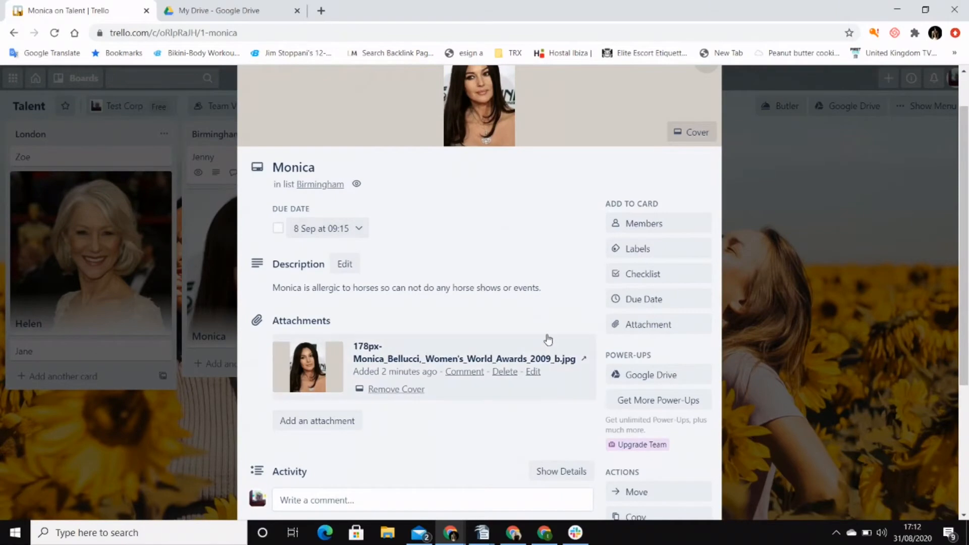
left_click(278, 229)
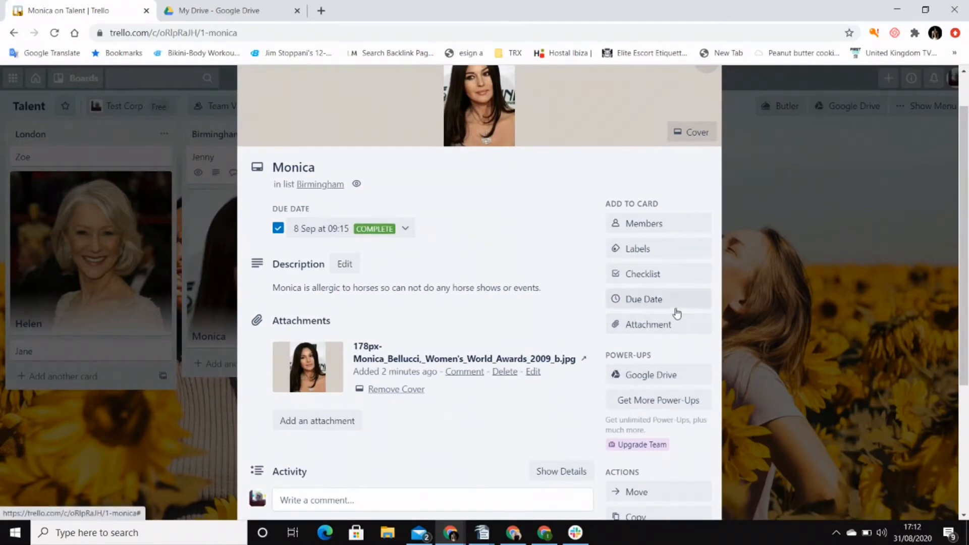
Change the card's due date to 9 September 2020 and save it, and repeat with 11 September 2020
left_click(643, 300)
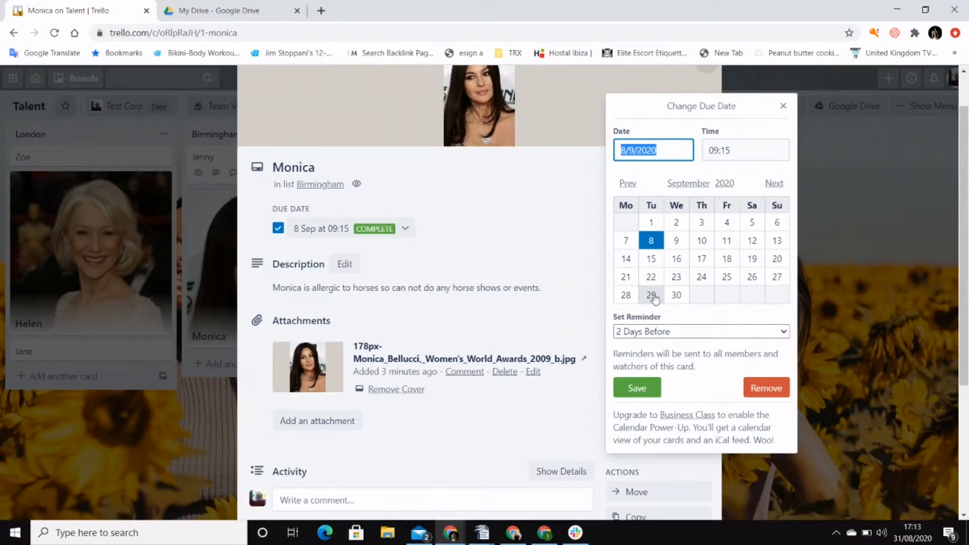
left_click(677, 240)
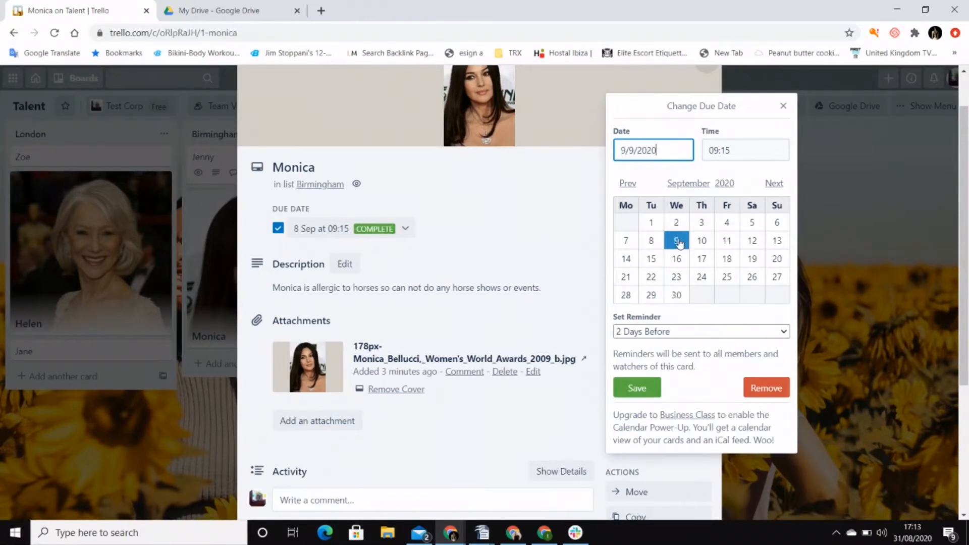
left_click(633, 389)
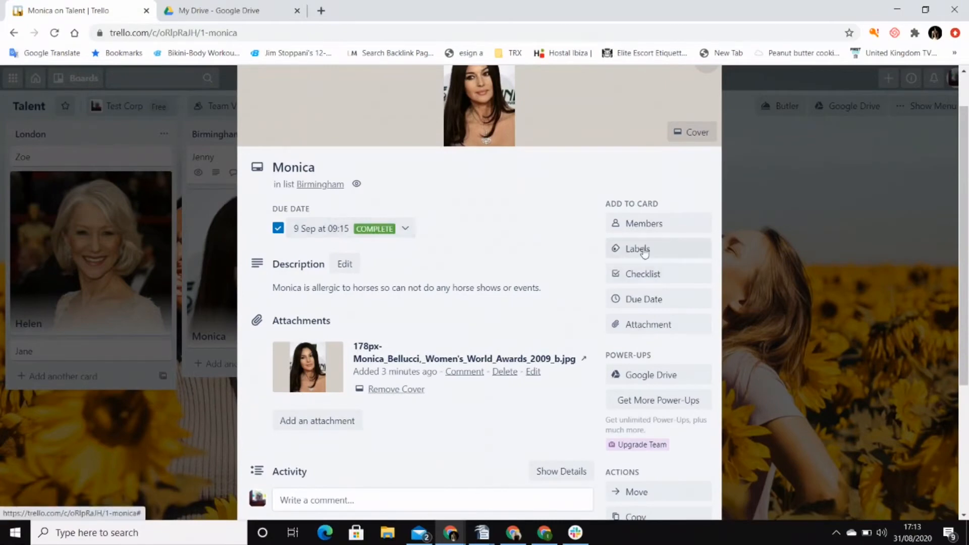
left_click(643, 298)
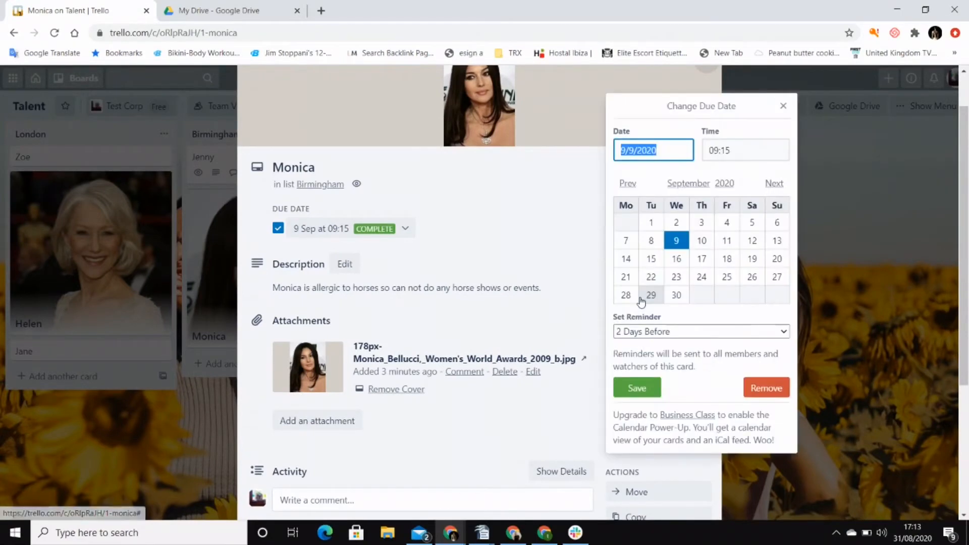
left_click(727, 240)
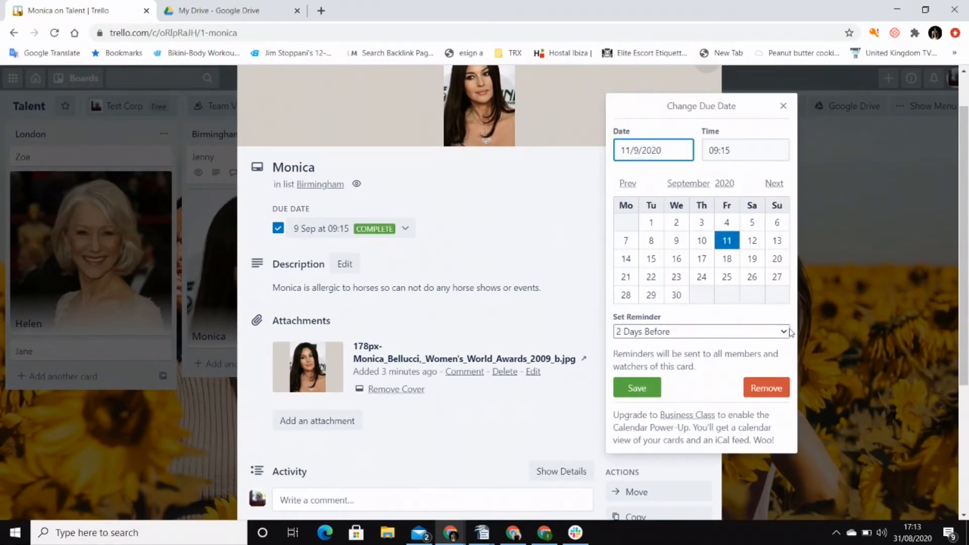
left_click(641, 389)
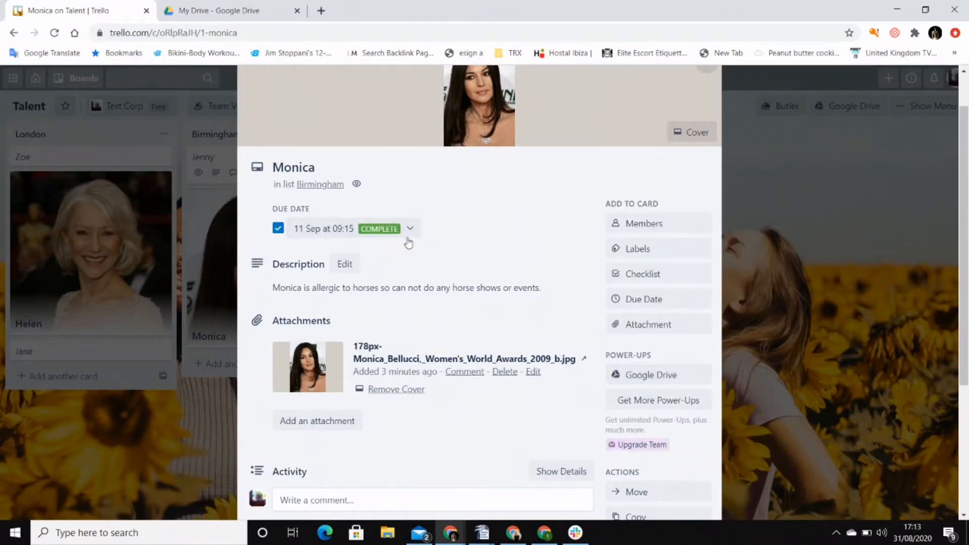
Reopen the due date settings from the card's current date and remove the due date
left_click(411, 233)
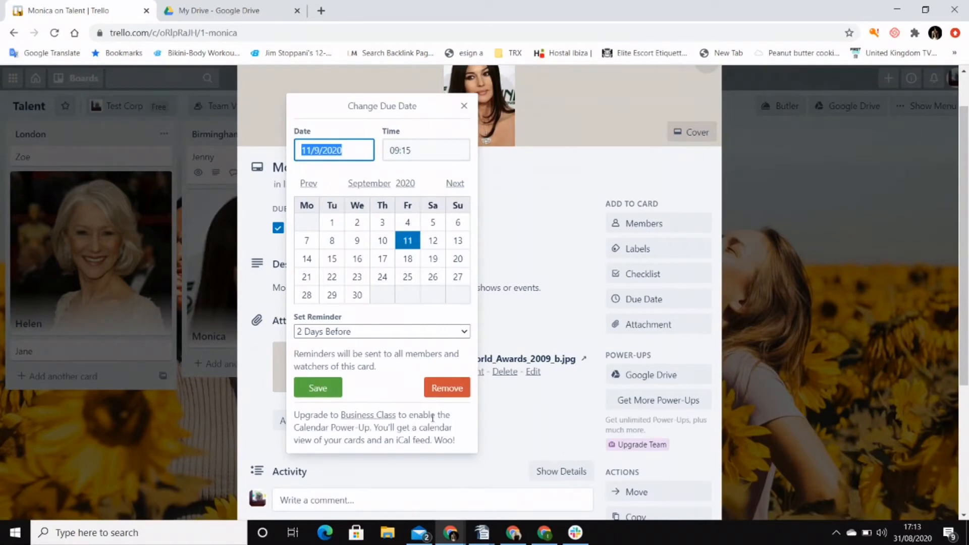
left_click(461, 106)
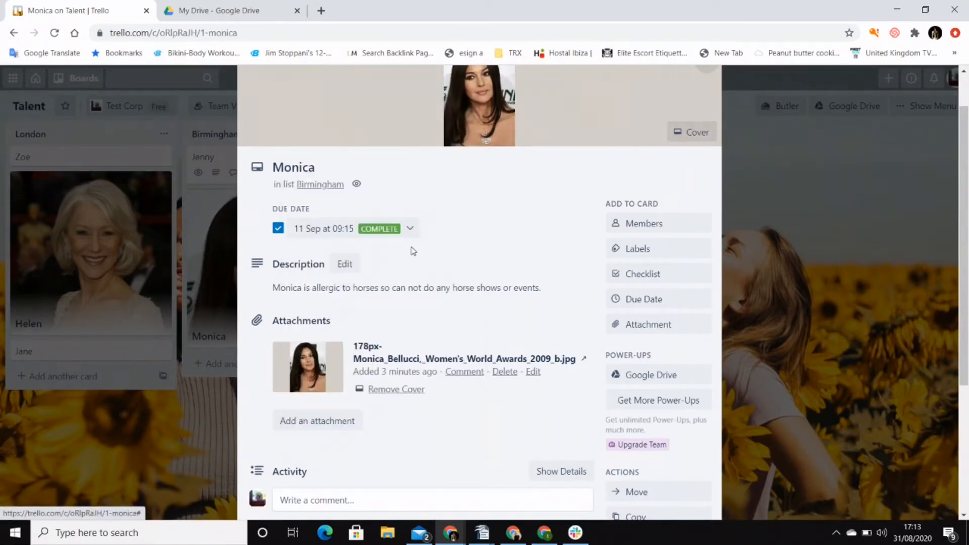
left_click(392, 231)
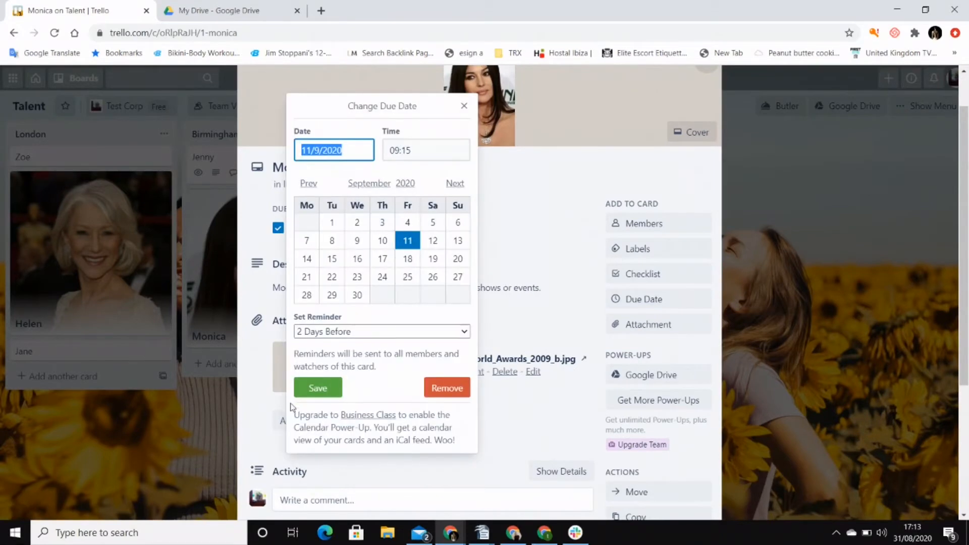
left_click(444, 388)
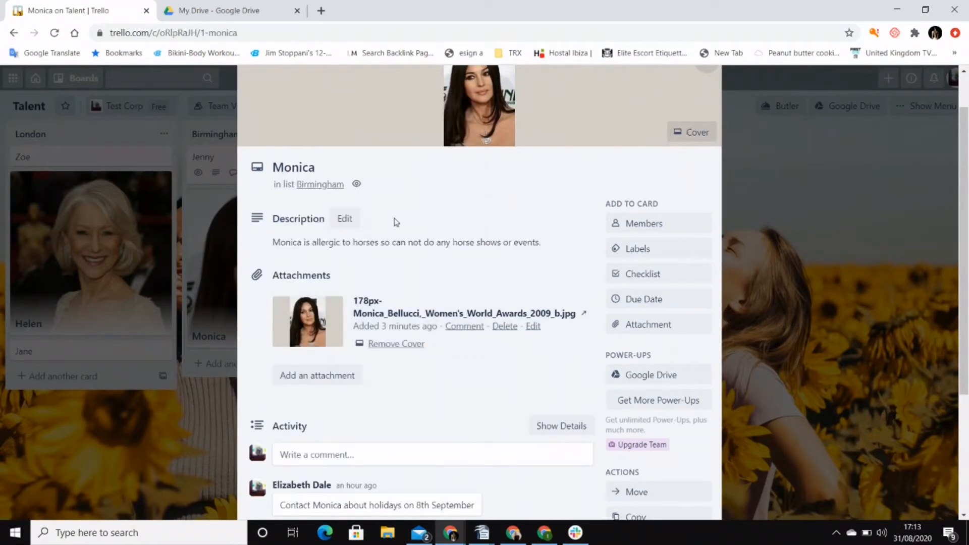
Set the card's due date to 11 September 2020 at 09:15, and post a comment to talk to the talent on 11th Sept
left_click(652, 300)
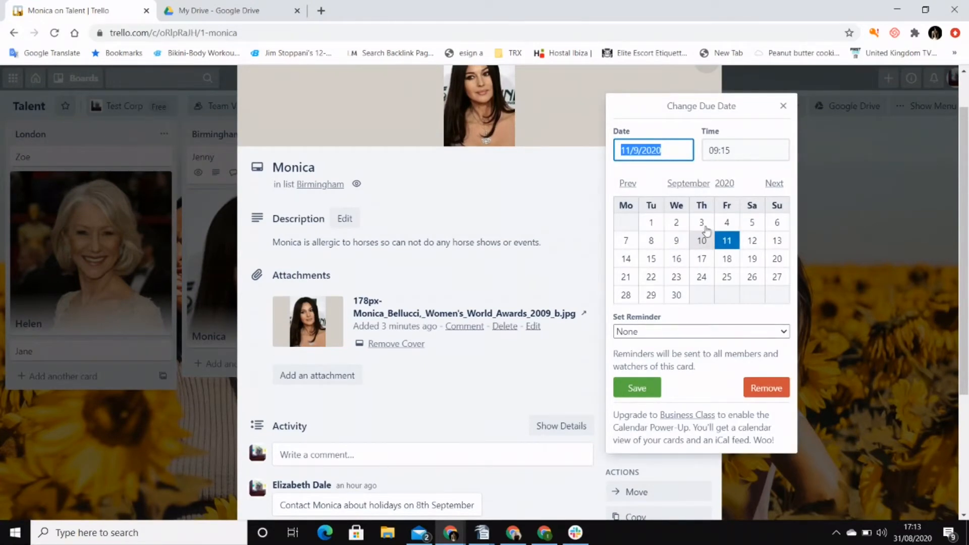
left_click(635, 393)
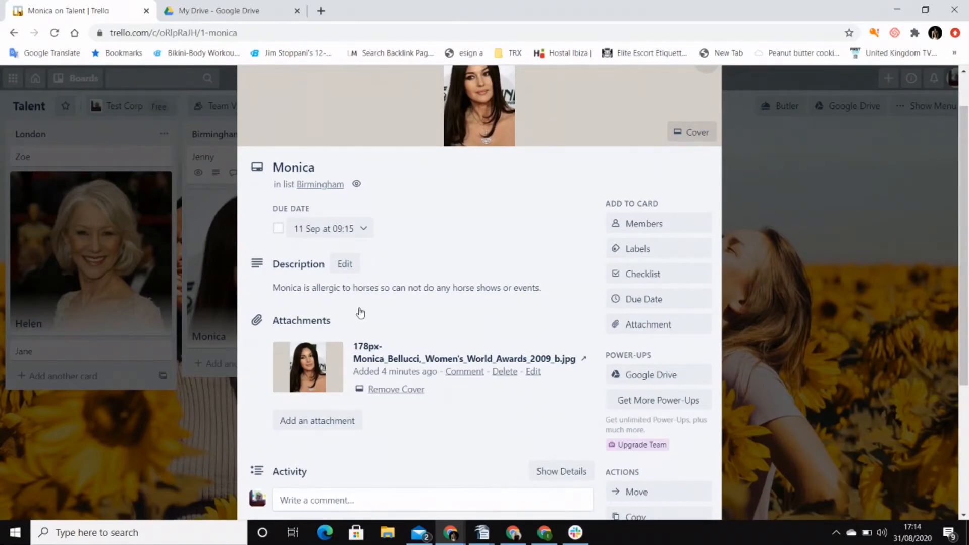
scroll(444, 267, "down", 4)
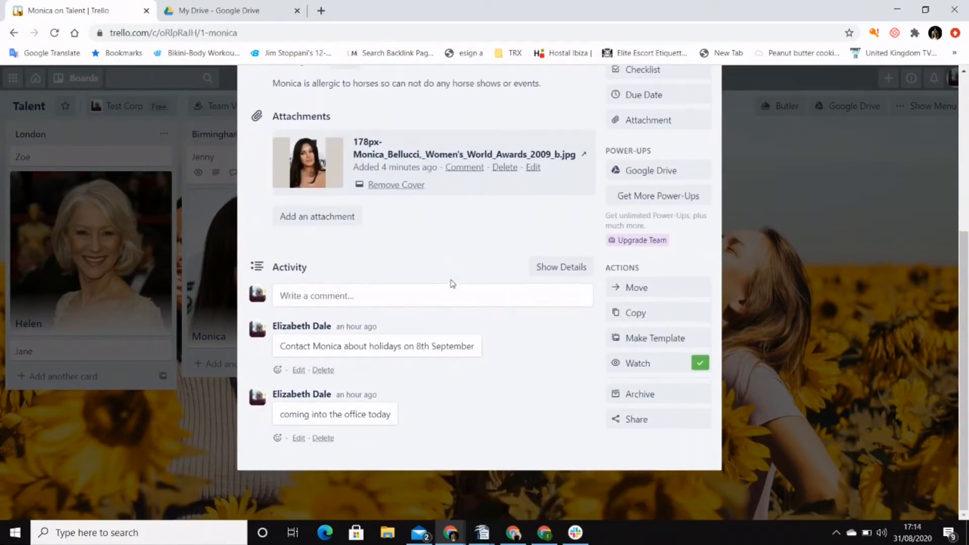
left_click(315, 298)
type("Talk to Mo")
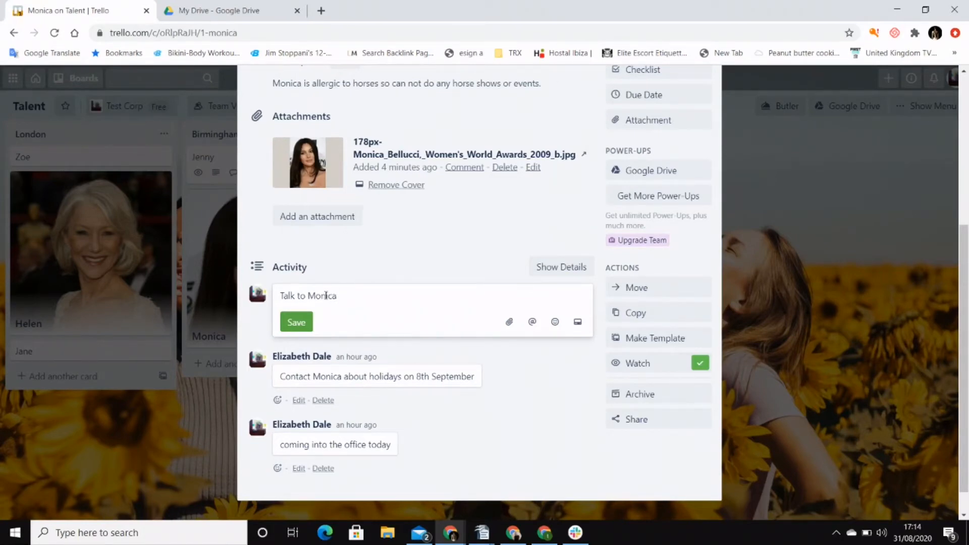
type("nica  11th Sept")
left_click(297, 323)
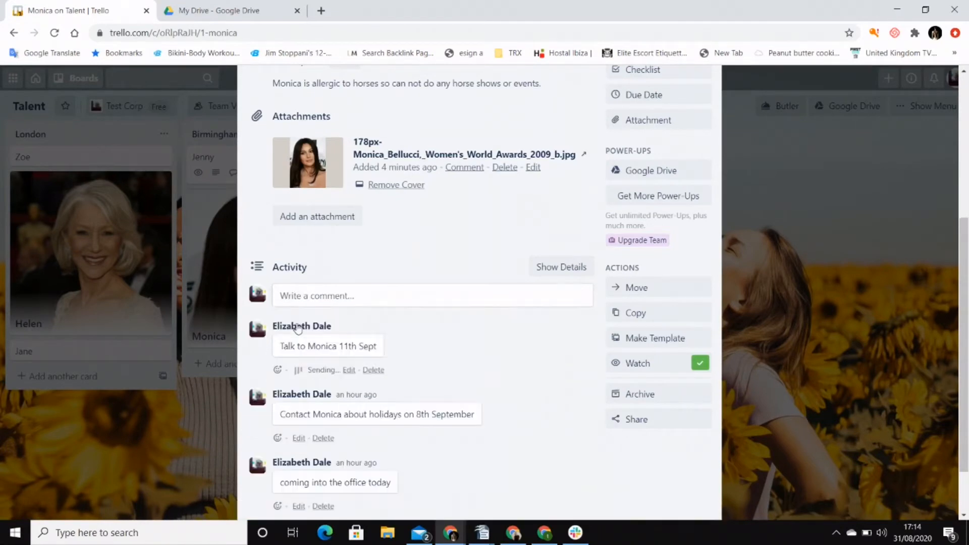
scroll(966, 261, "up", 4)
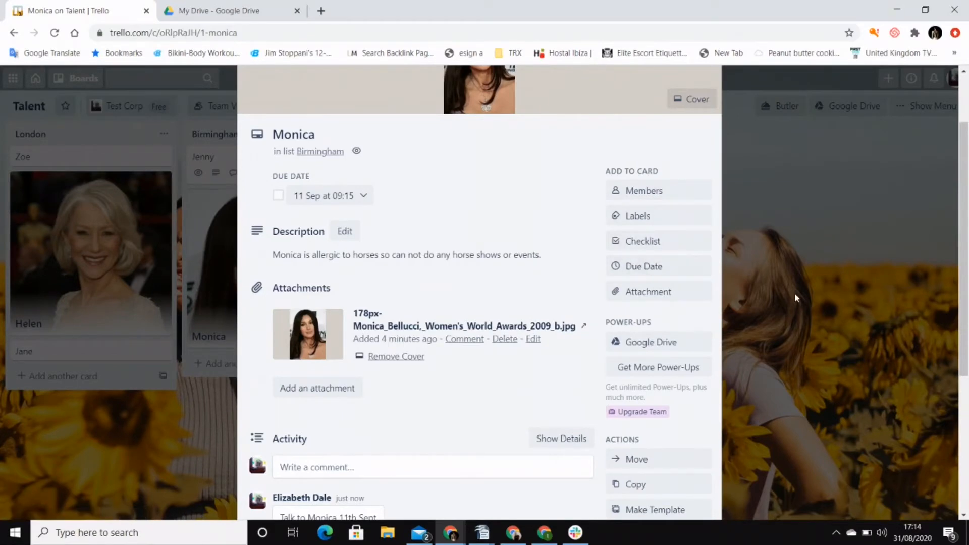
scroll(795, 295, "down", 1)
scroll(794, 295, "up", 3)
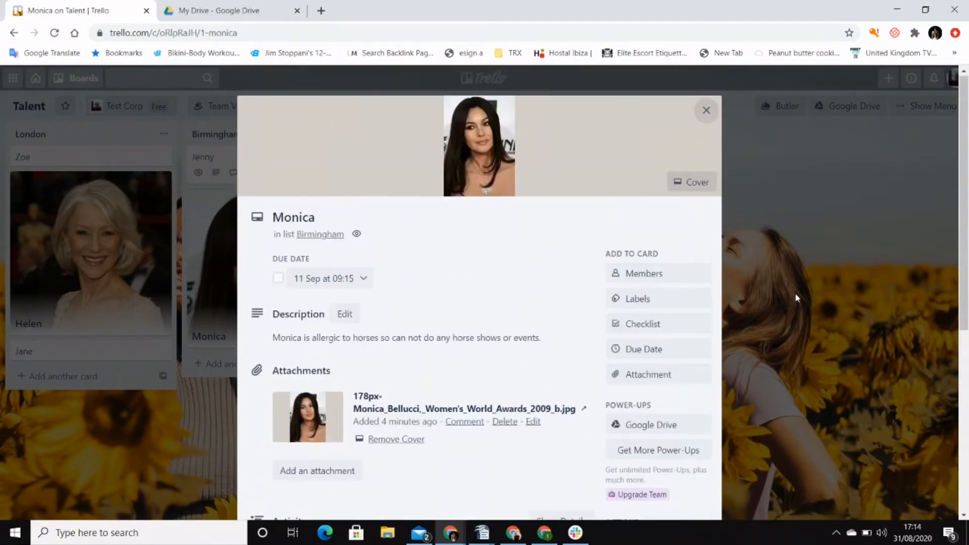
left_click(706, 110)
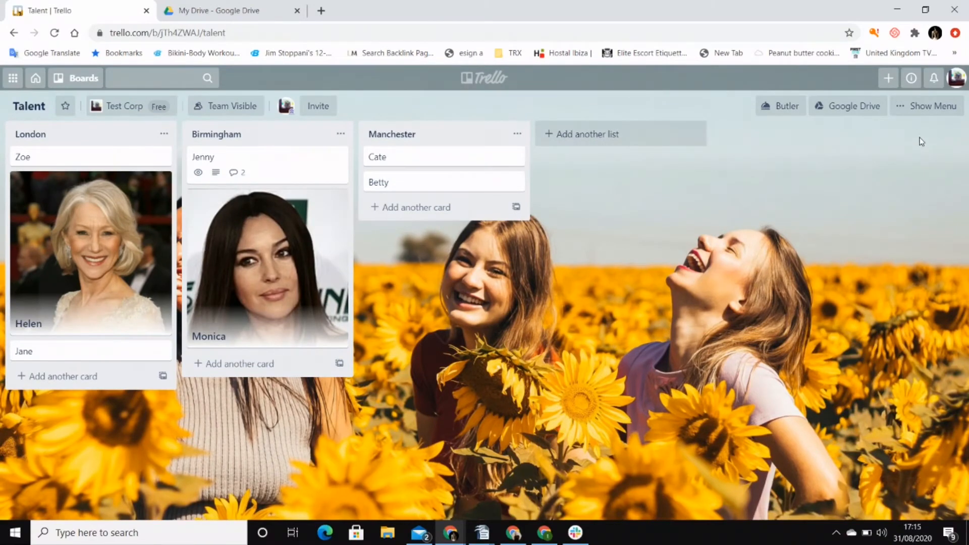
Open the Talent board's Power-Ups directory and search it for "goo"
left_click(925, 115)
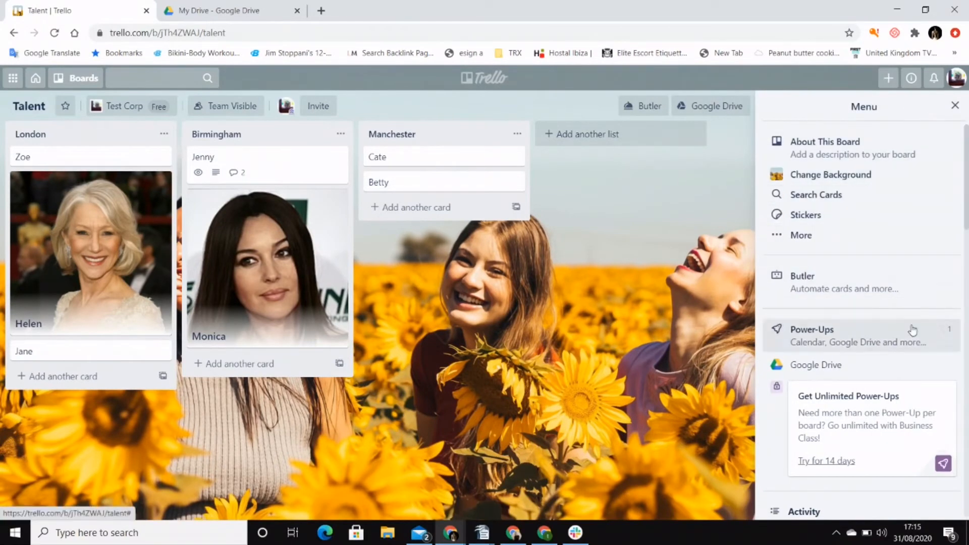
left_click(810, 333)
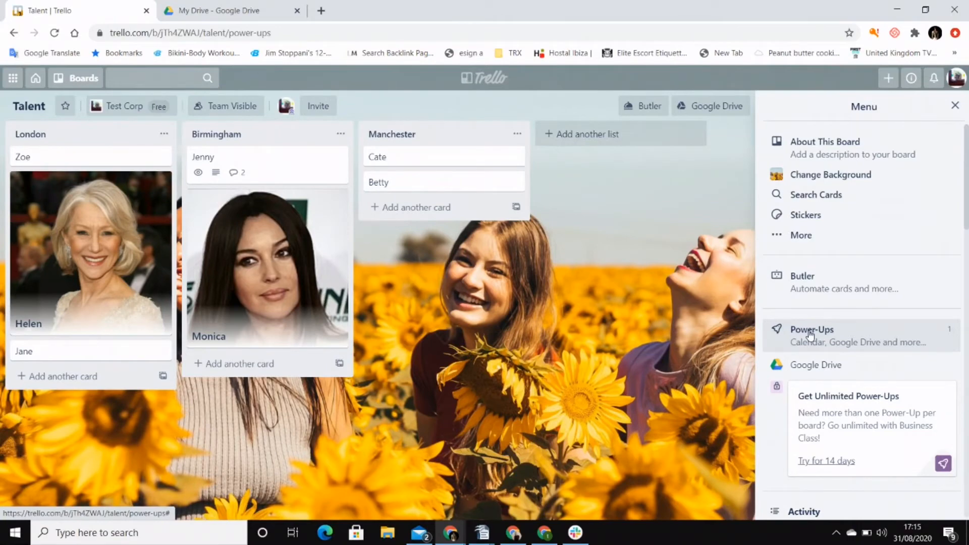
left_click(809, 335)
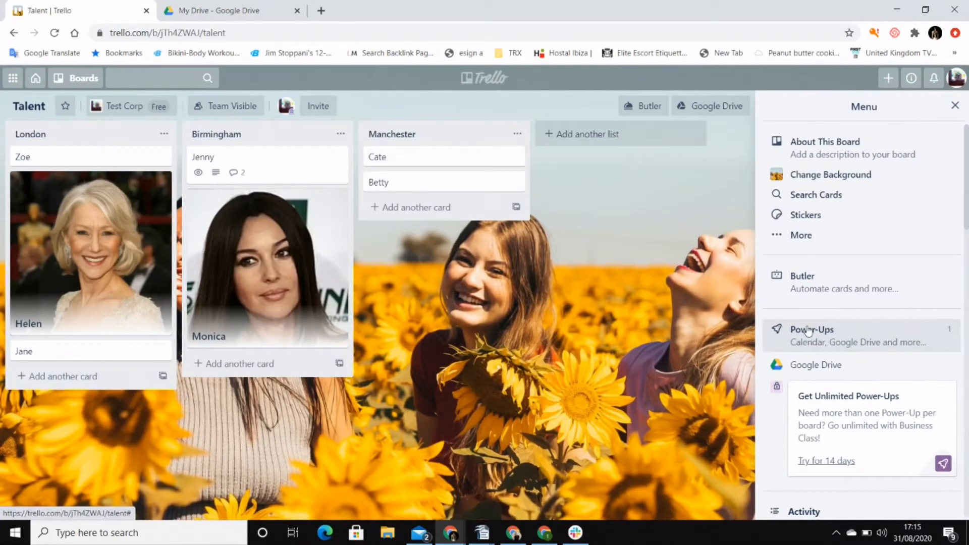
left_click(809, 333)
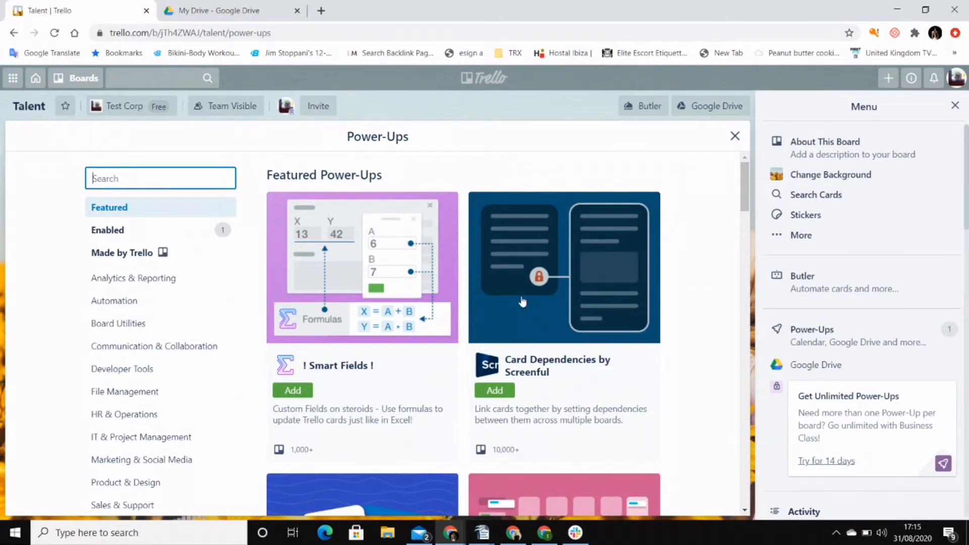
mouse_move(745, 197)
left_mouse_down()
mouse_move(751, 277)
mouse_move(740, 389)
mouse_move(745, 182)
left_mouse_up()
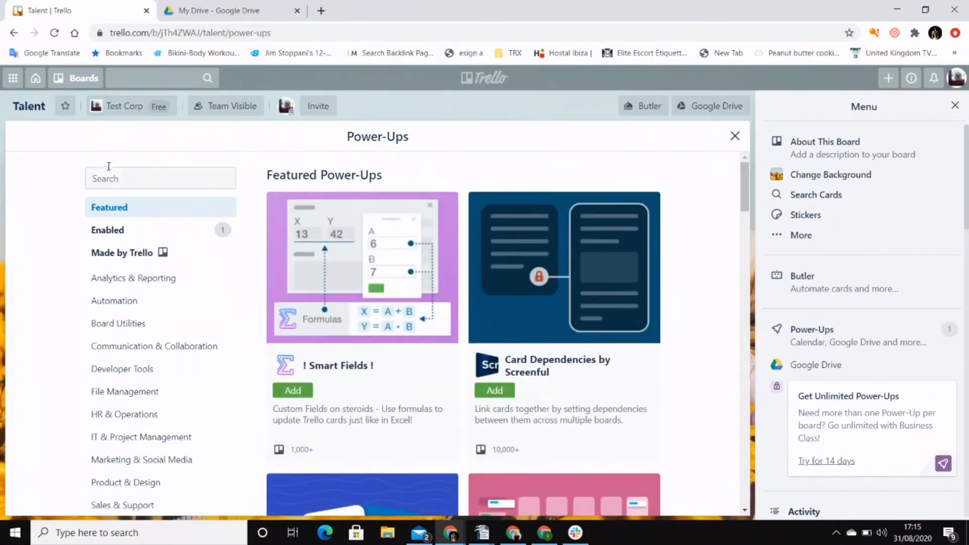
left_click(115, 180)
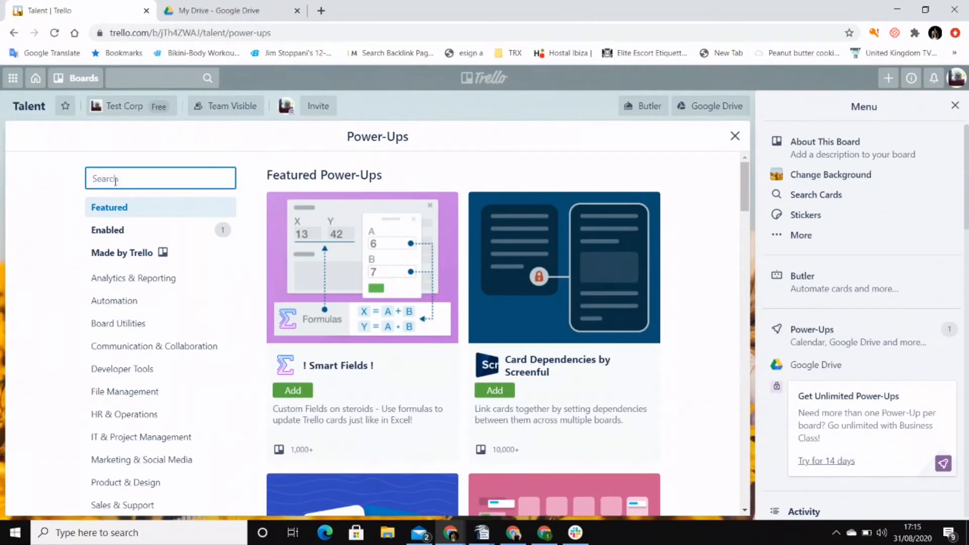
type("goo")
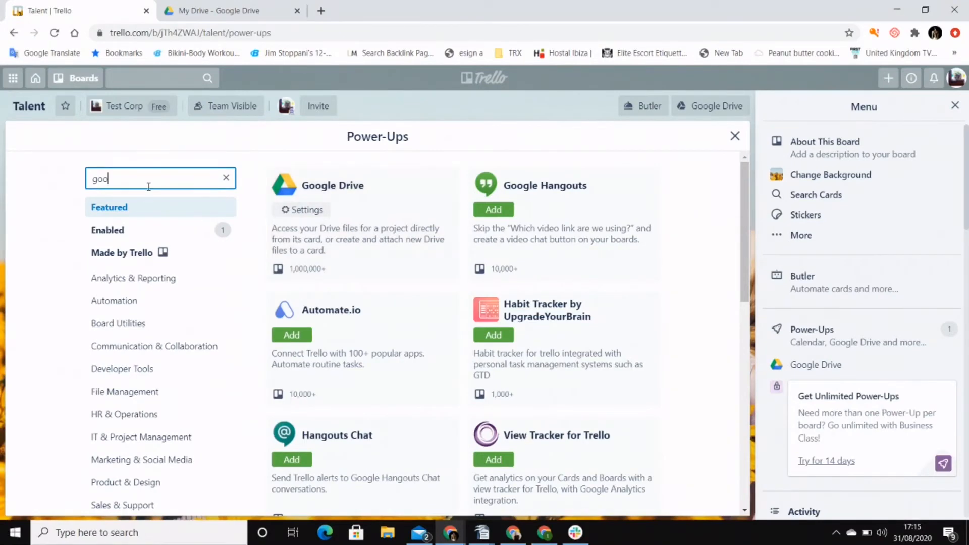
Search the Power-Ups directory for "maps" instead, and return to the full board view
key("BackSpace")
key("BackSpace")
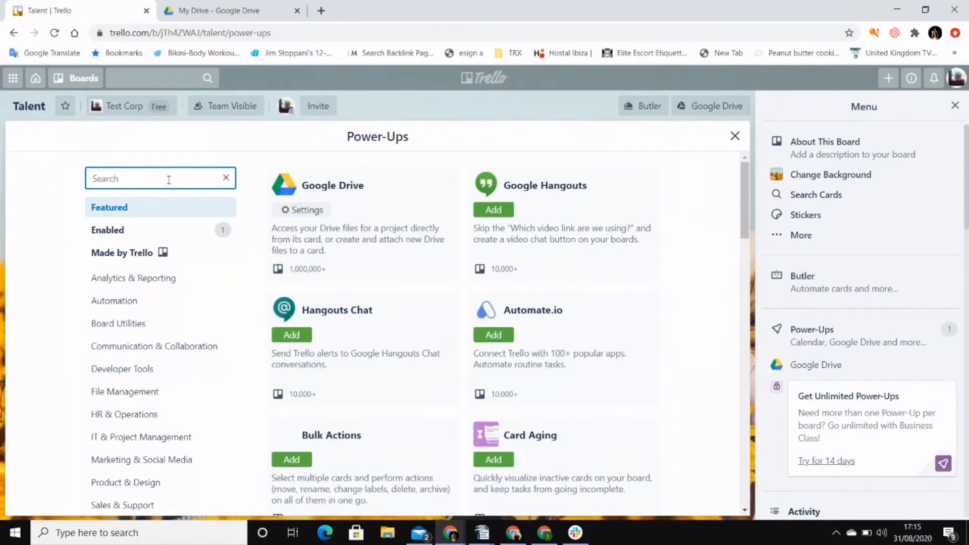
type("maps")
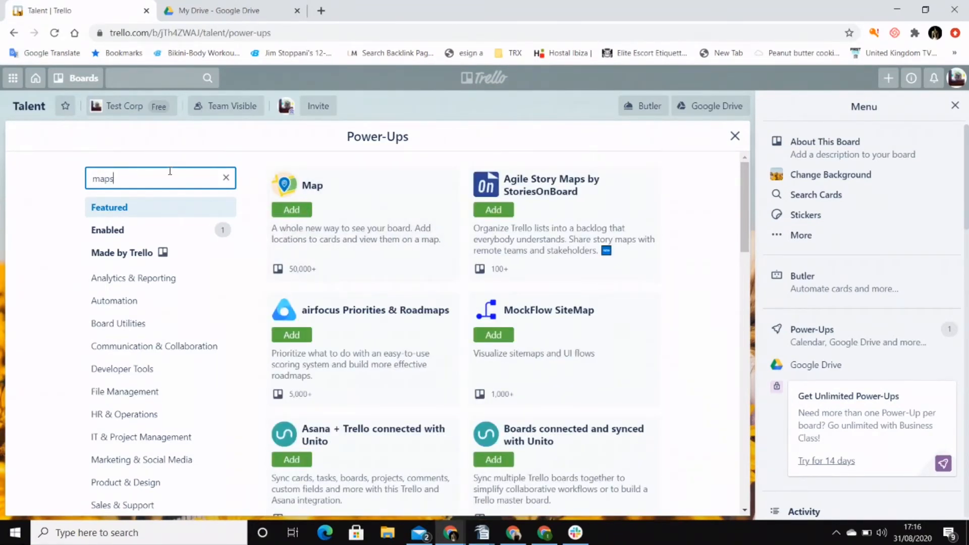
key("BackSpace")
key("BackSpace")
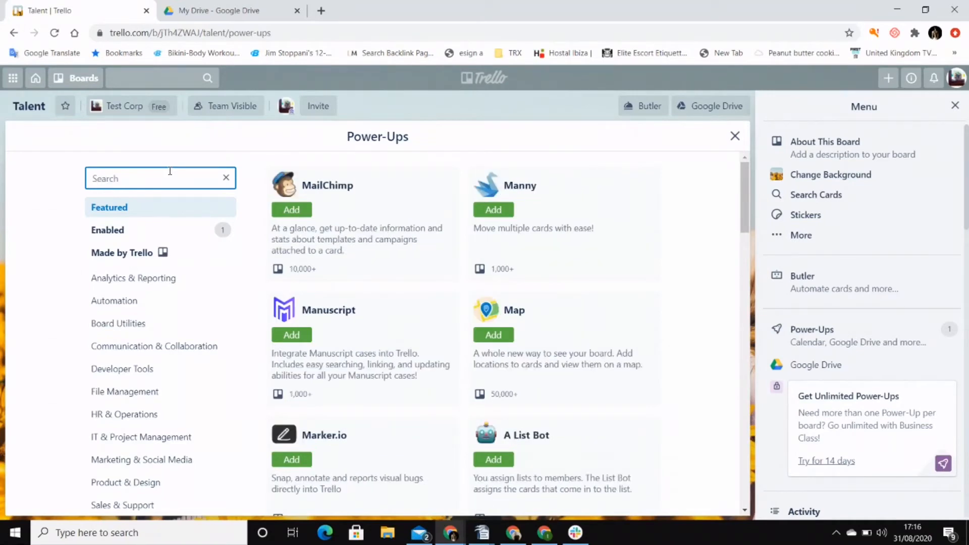
left_click(734, 136)
left_click(735, 137)
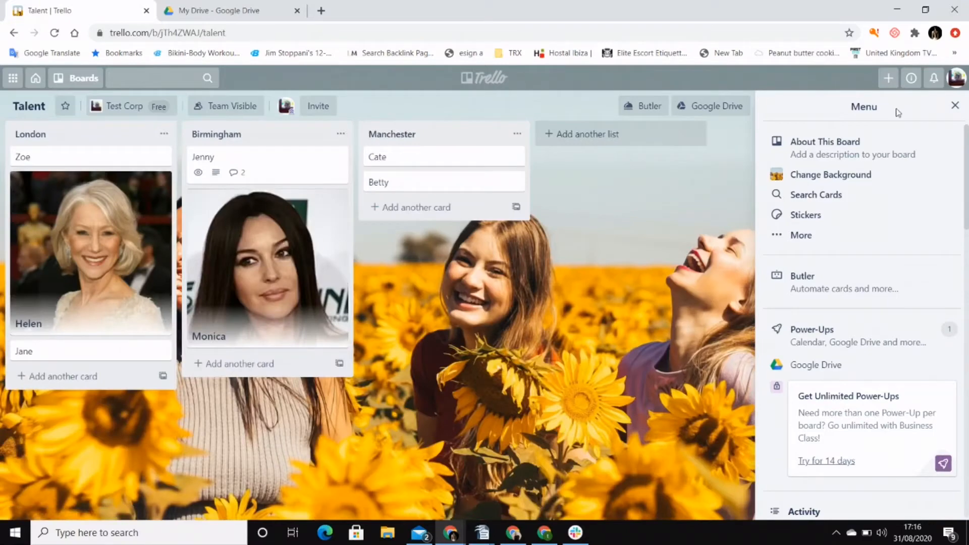
left_click(955, 105)
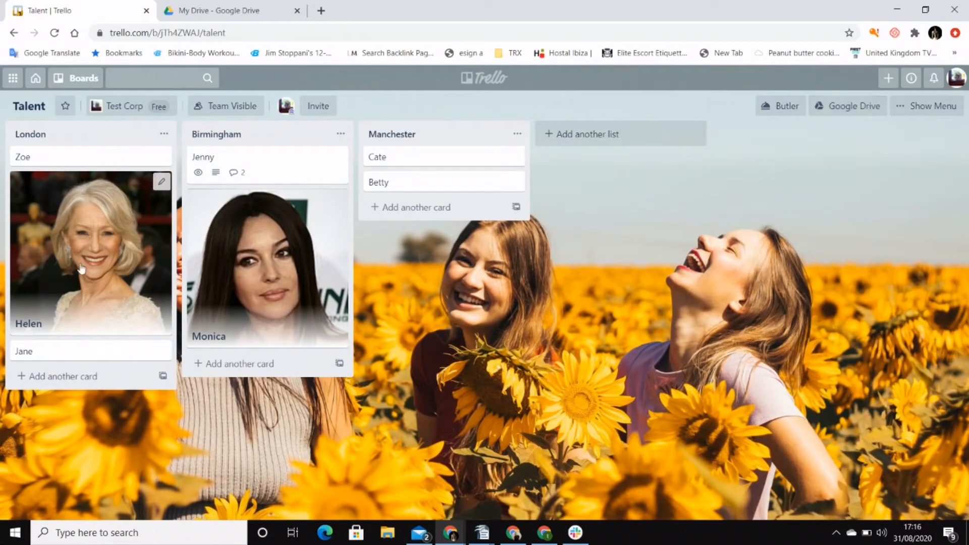
Attach IMG_5477.JPG to the last Birmingham card from the Google Drive folder that shares the card's name
left_click(250, 275)
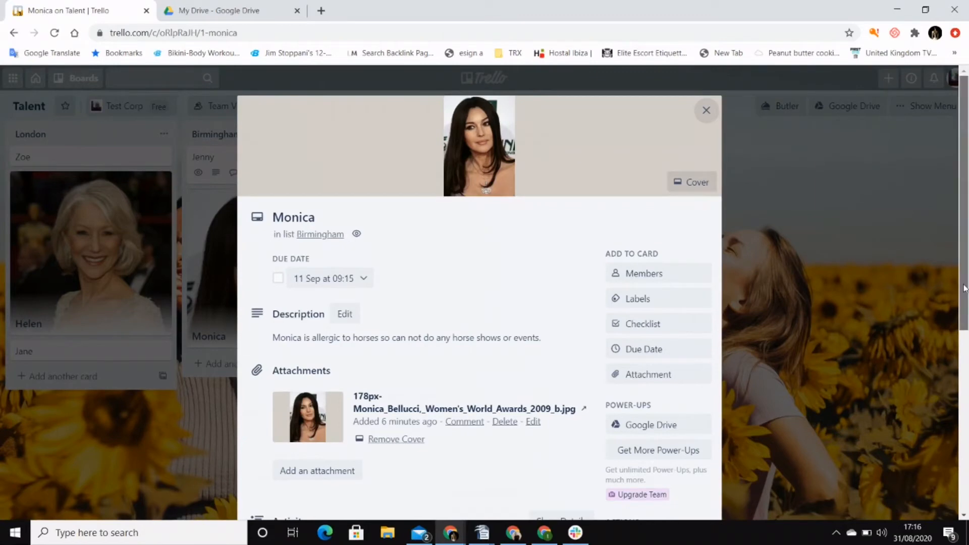
scroll(921, 348, "down", 4)
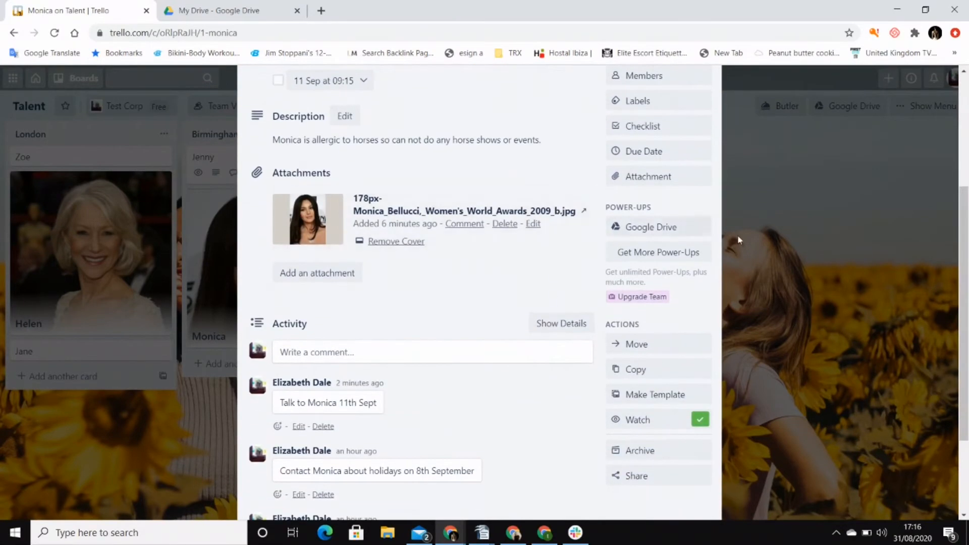
left_click(666, 231)
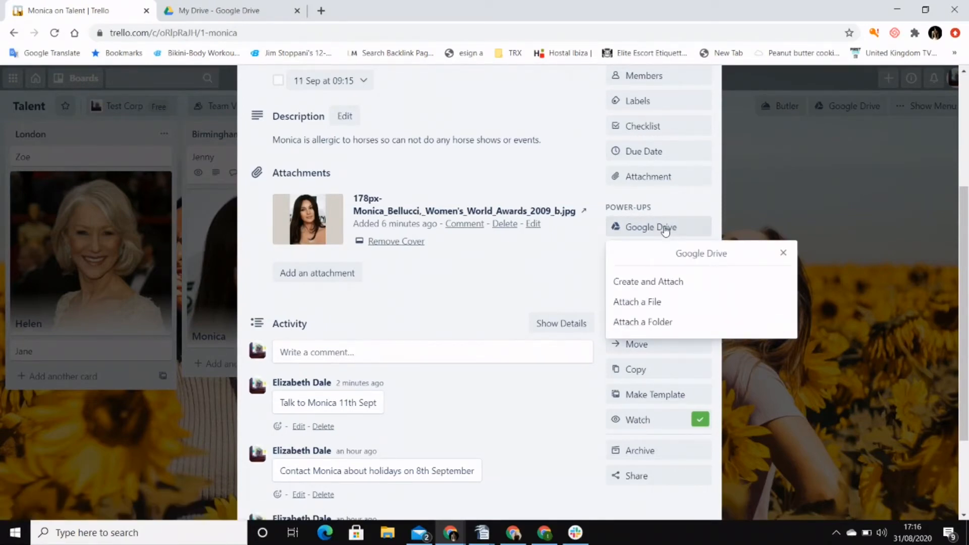
left_click(645, 303)
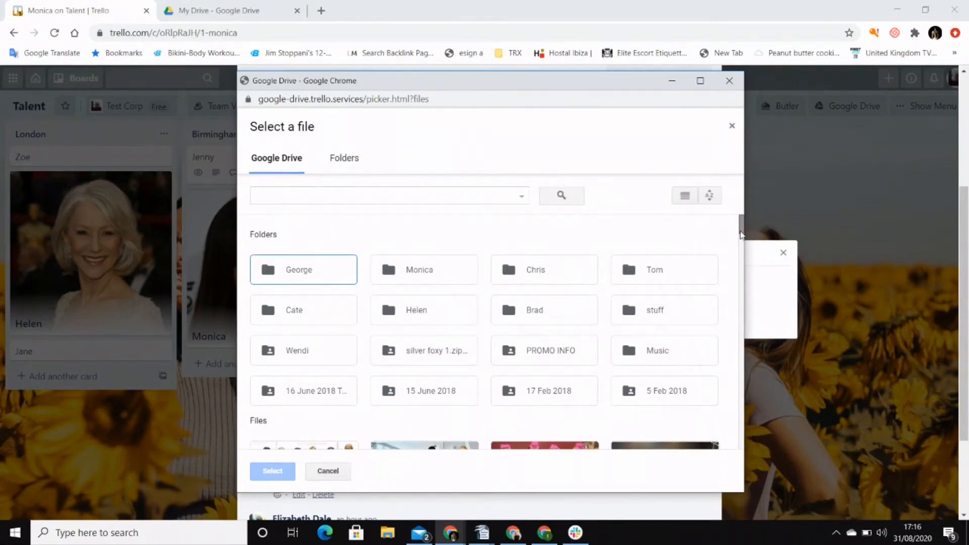
scroll(742, 250, "down", 5)
scroll(740, 255, "down", 2)
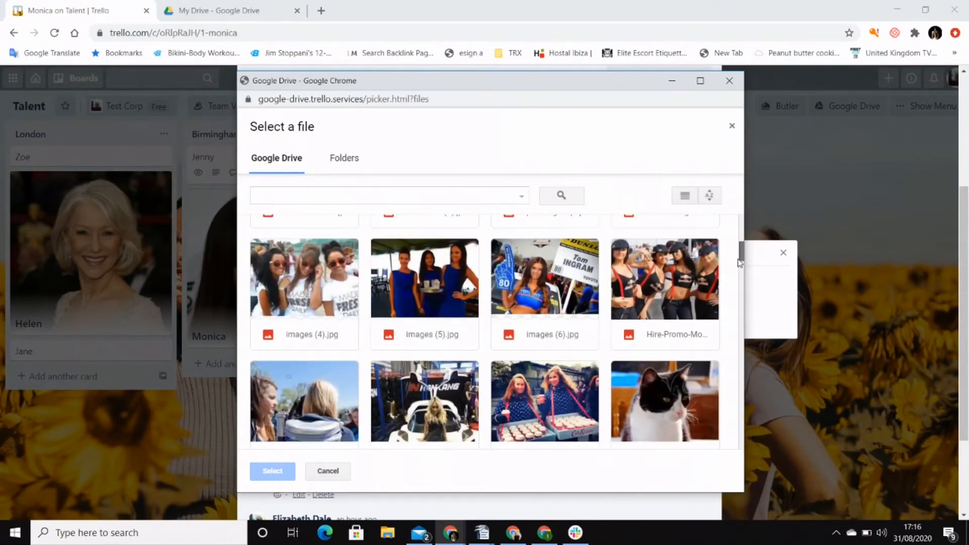
scroll(737, 250, "up", 4)
scroll(734, 245, "up", 3)
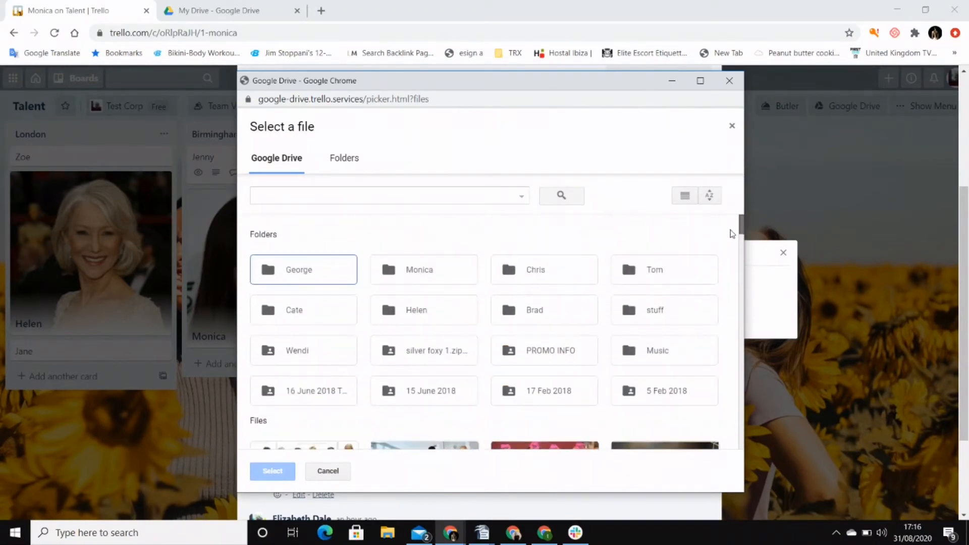
double_click(444, 272)
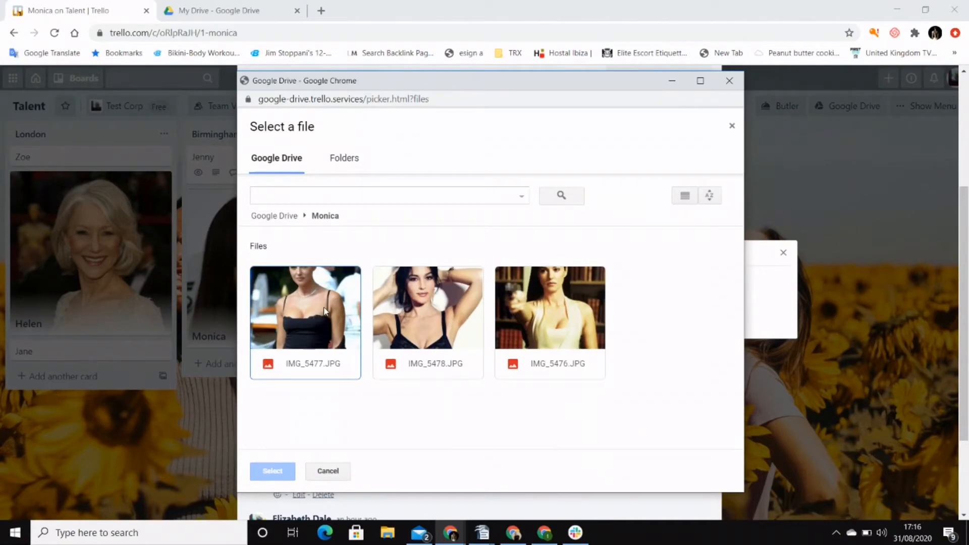
double_click(326, 311)
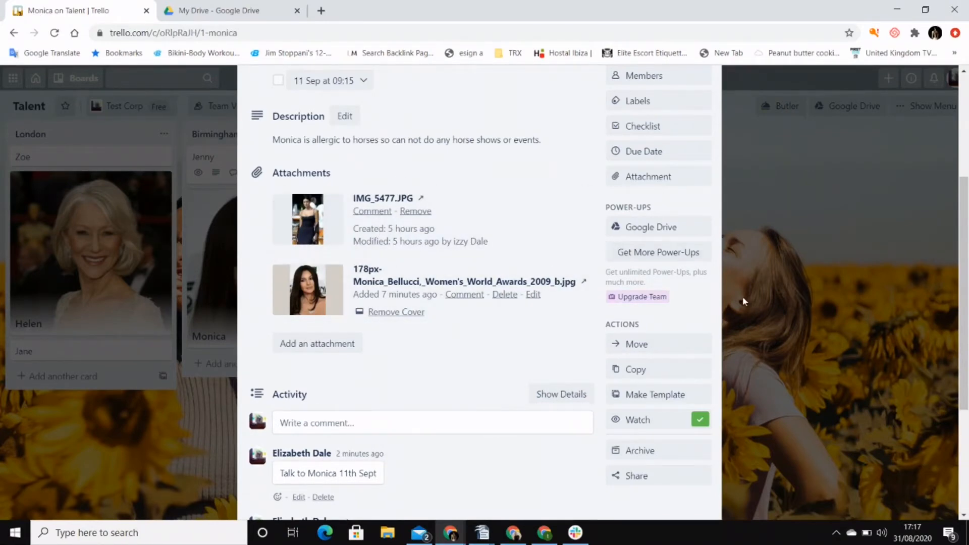
Attach the whole Google Drive folder that shares the card's name to the card
left_click(678, 226)
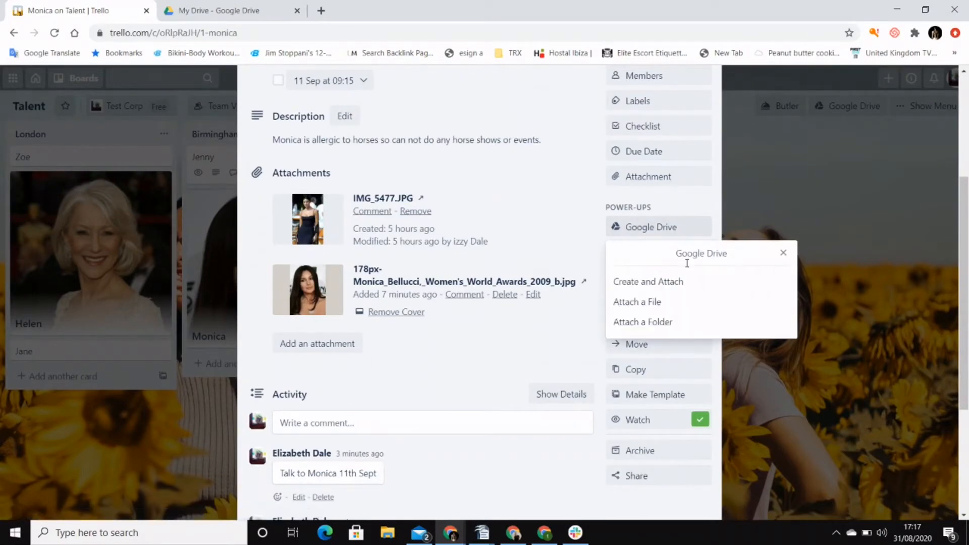
left_click(664, 322)
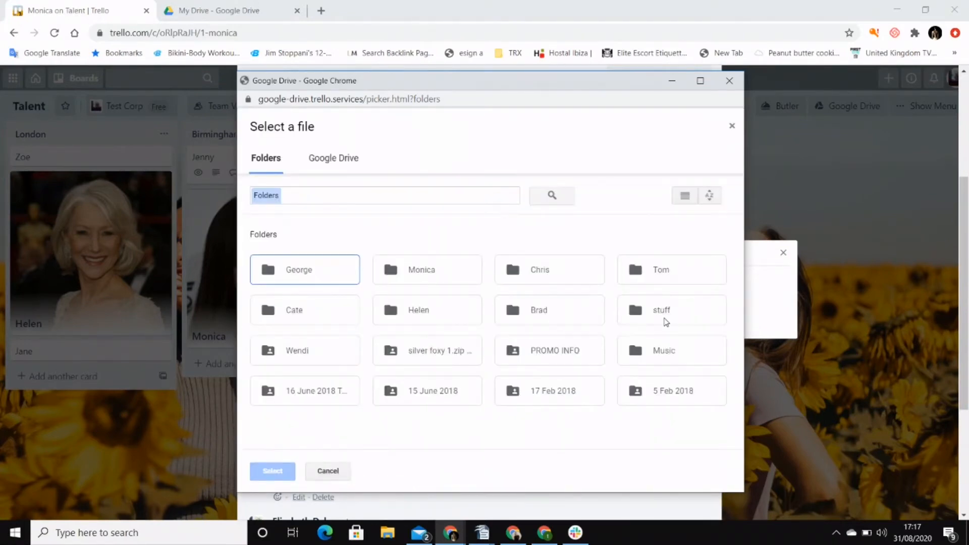
left_click(418, 273)
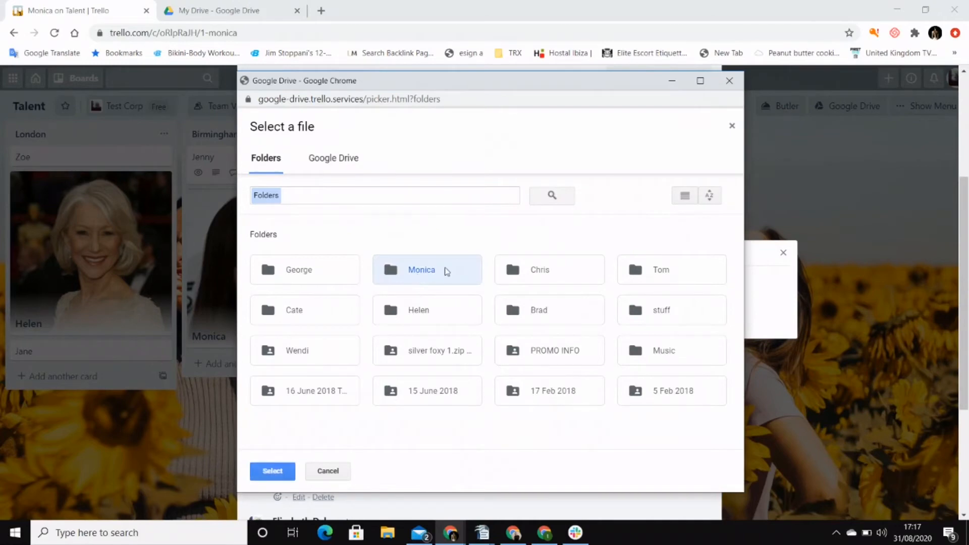
left_click(271, 472)
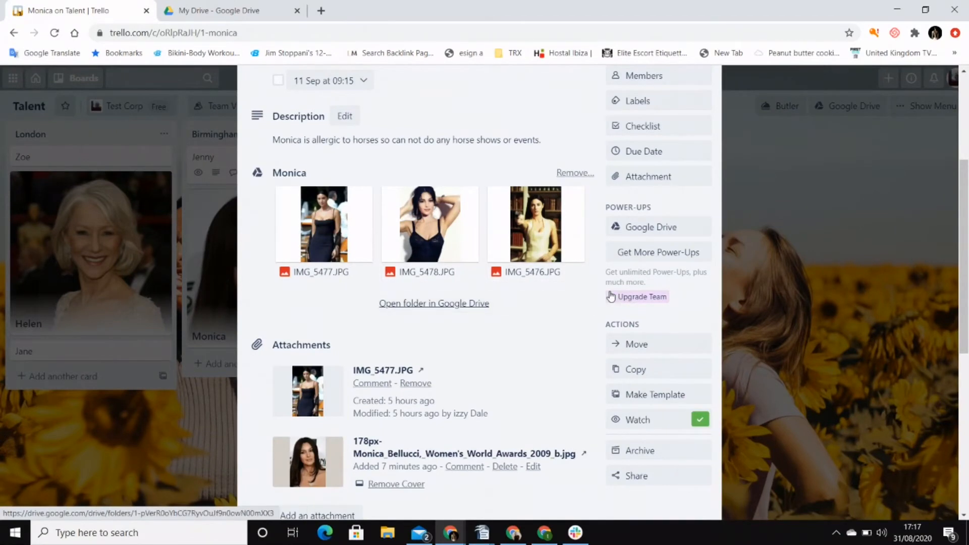
Switch to Google Drive and open the folder that is attached to the card
left_click(192, 15)
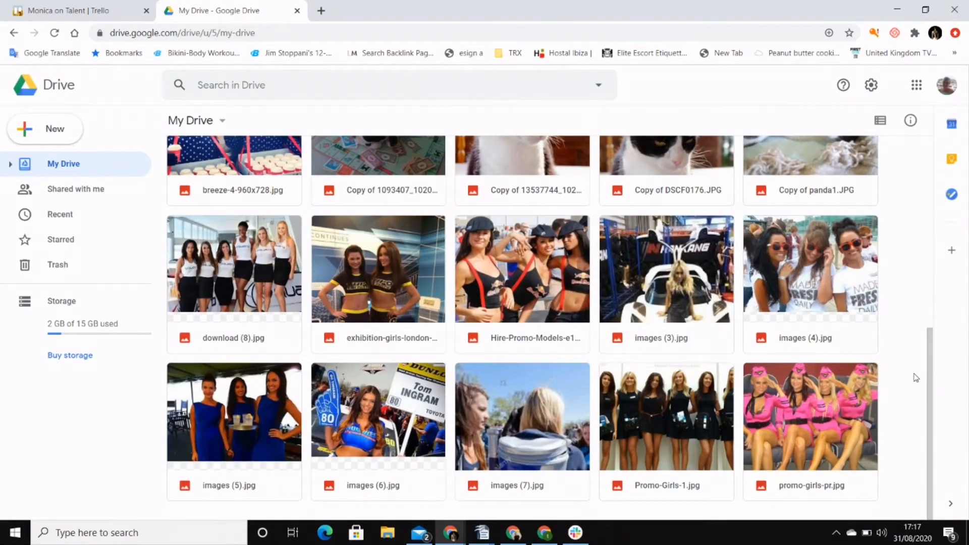
left_click_drag(931, 382, 924, 269)
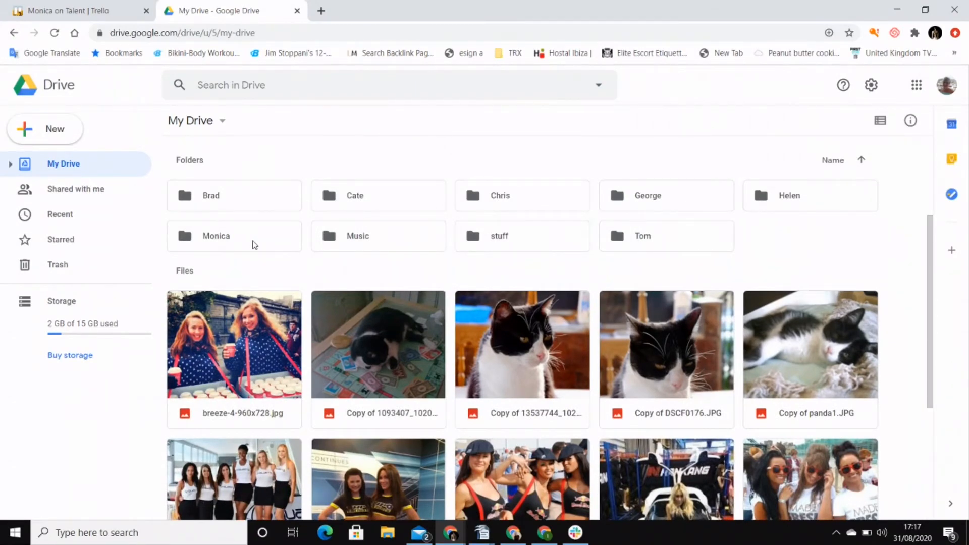
double_click(255, 245)
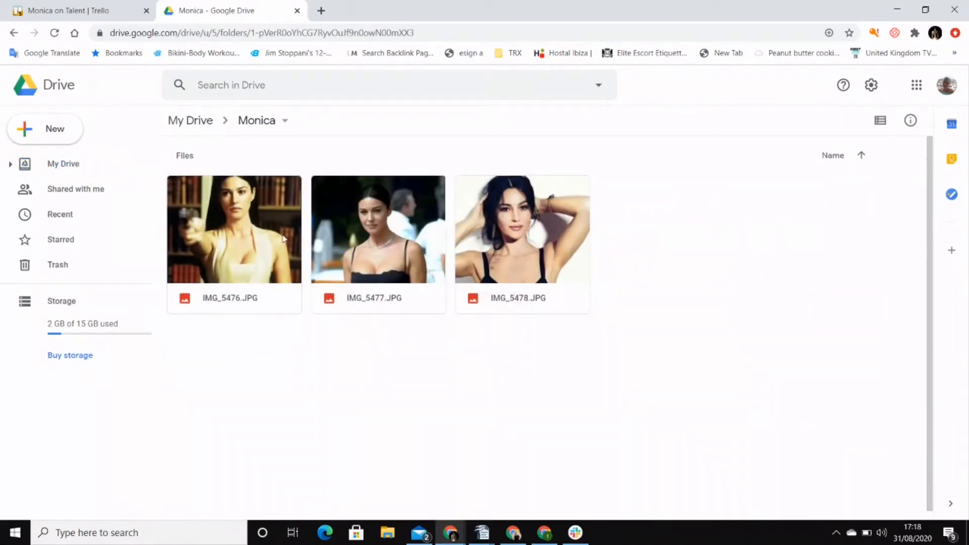
Switch back to Trello, review the card with the attached Drive folder, and close it
left_click(93, 11)
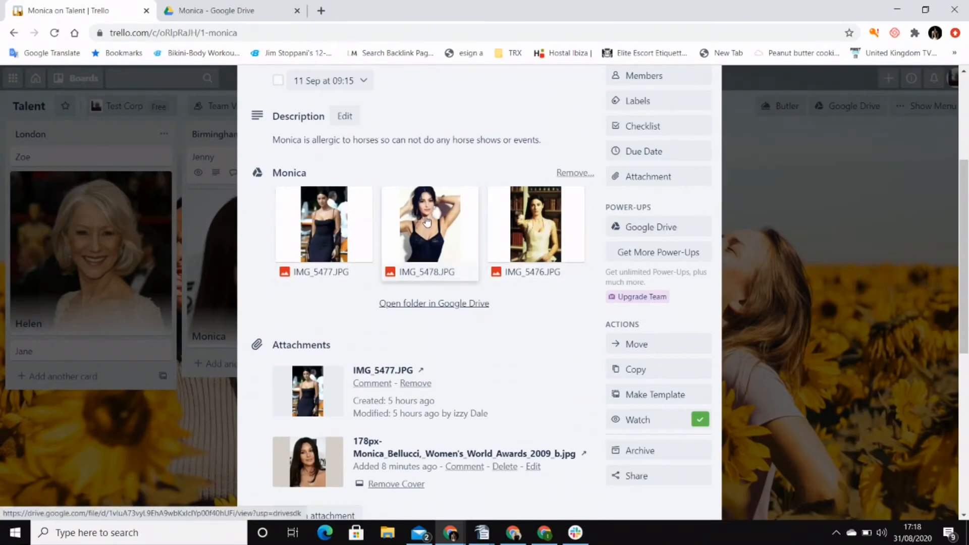
left_click_drag(964, 349, 932, 252)
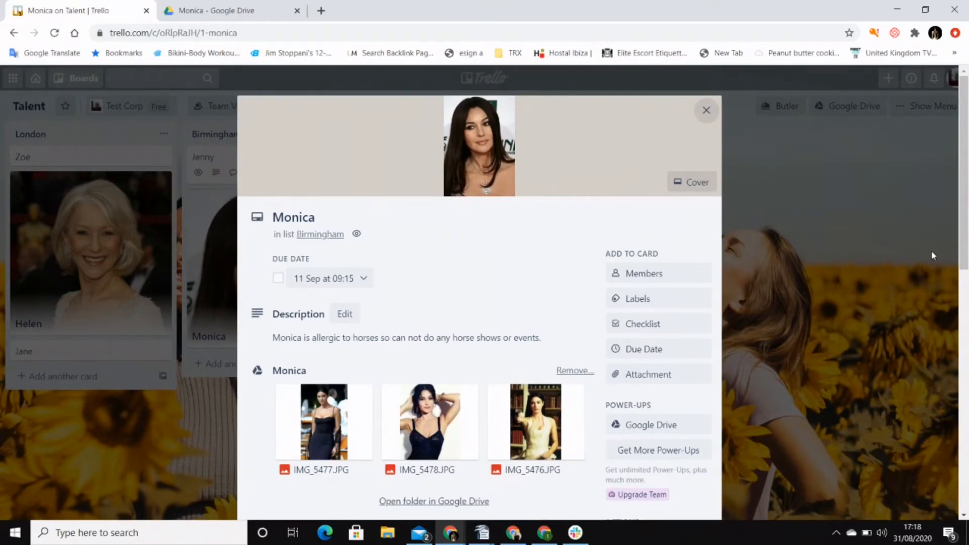
left_click(705, 109)
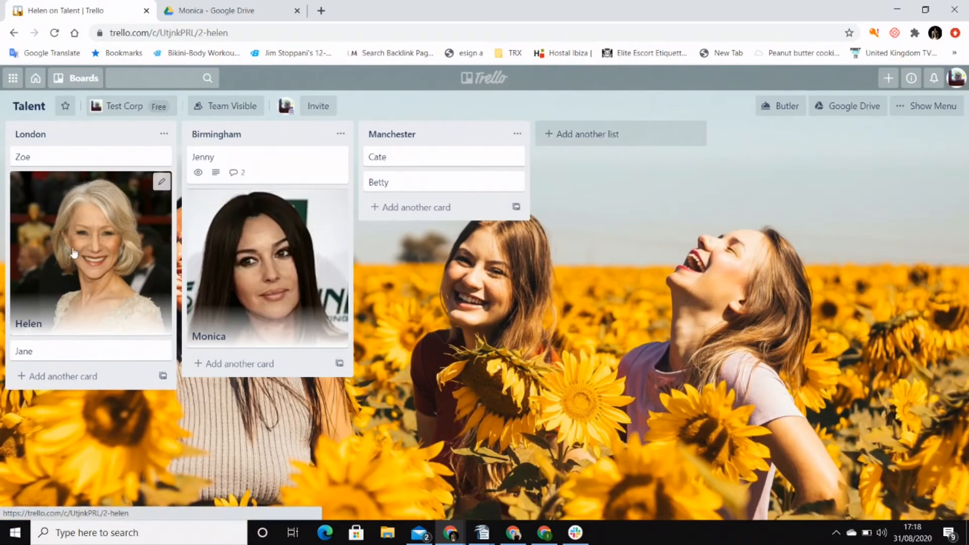
Open the London card that has a cover image and bring up its Google Drive attachment options
left_click(73, 252)
scroll(621, 348, "down", 1)
left_click(633, 366)
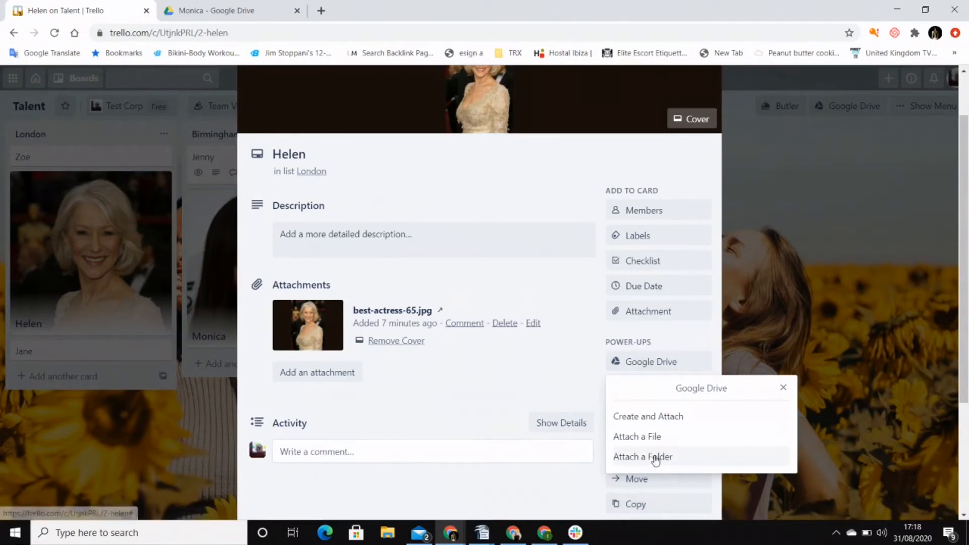
left_click(655, 456)
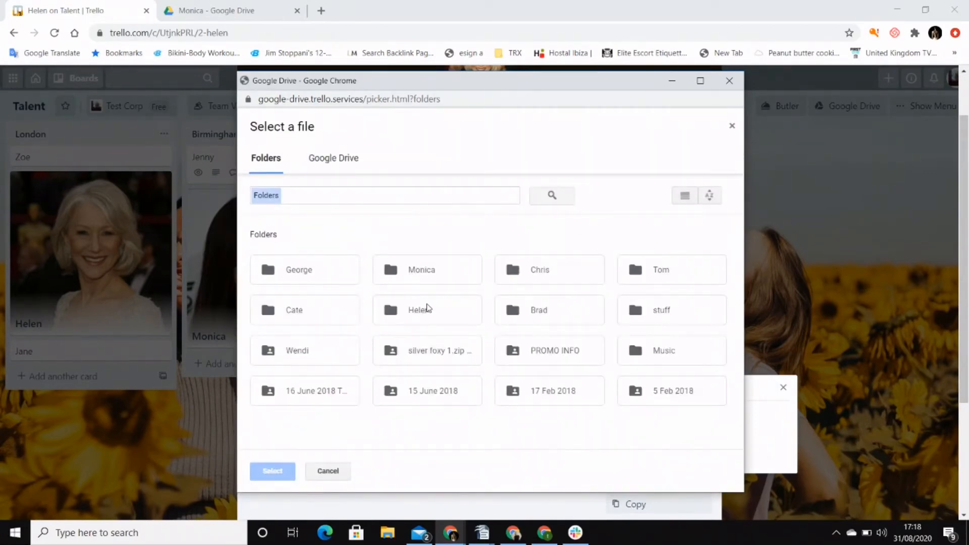
left_click(428, 308)
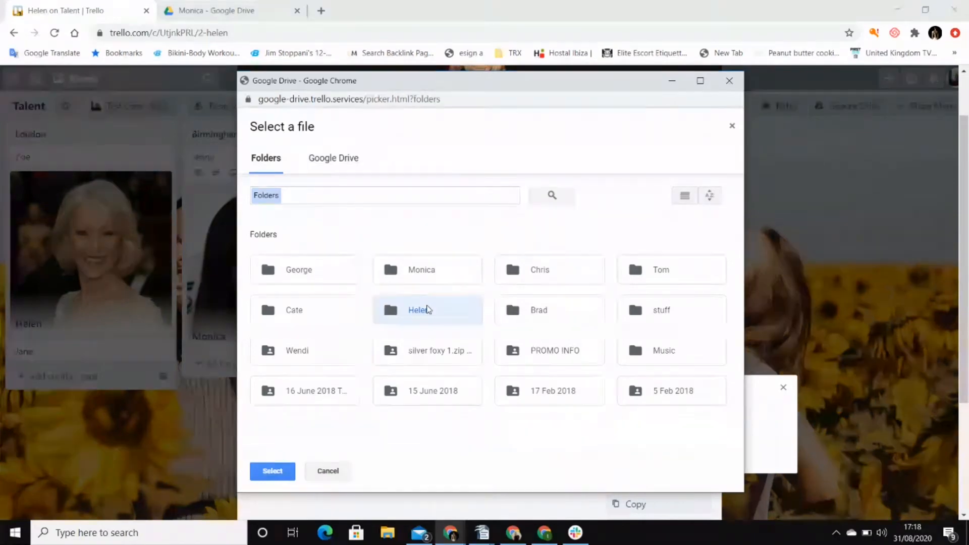
double_click(427, 309)
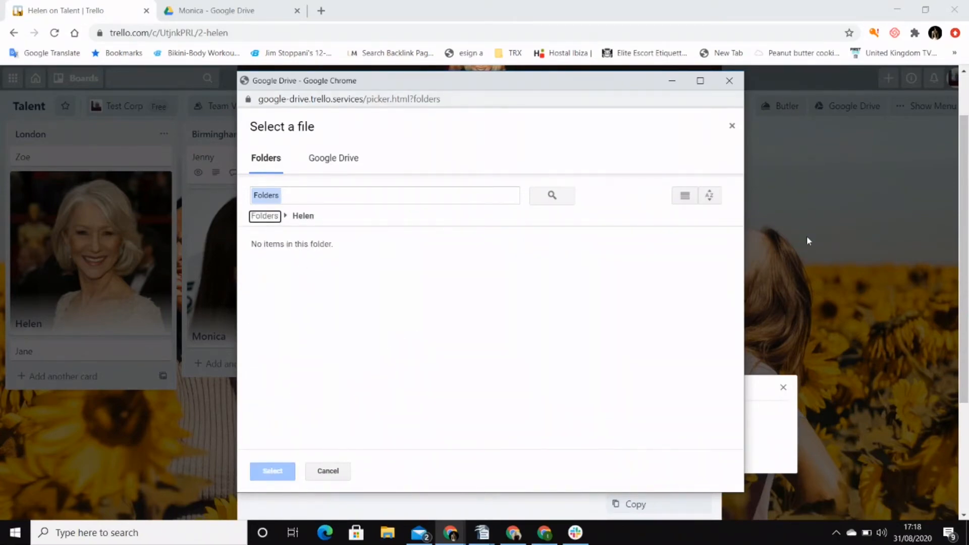
left_click(729, 83)
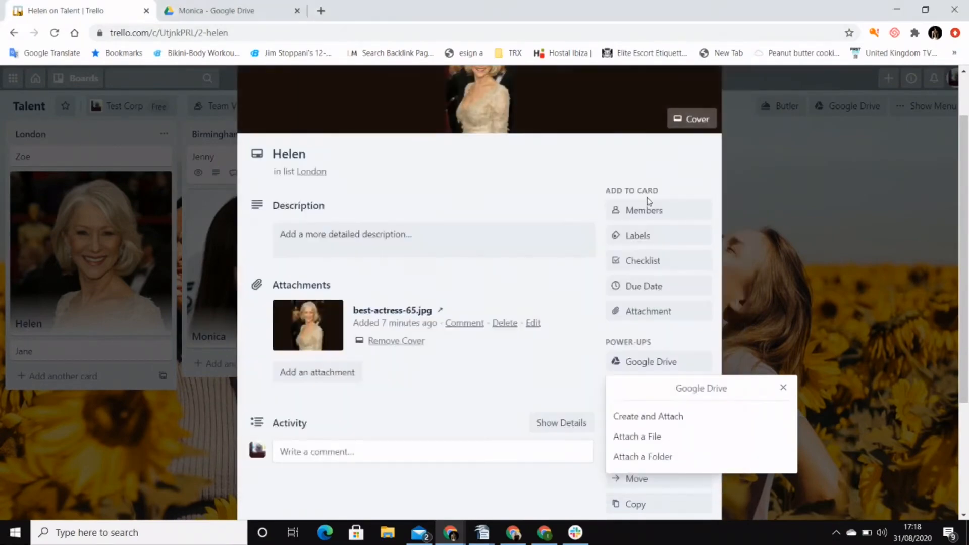
Attach the Google Drive folder that shares the card's name to the London card, and return to the Talent board
left_click(646, 364)
left_click(651, 456)
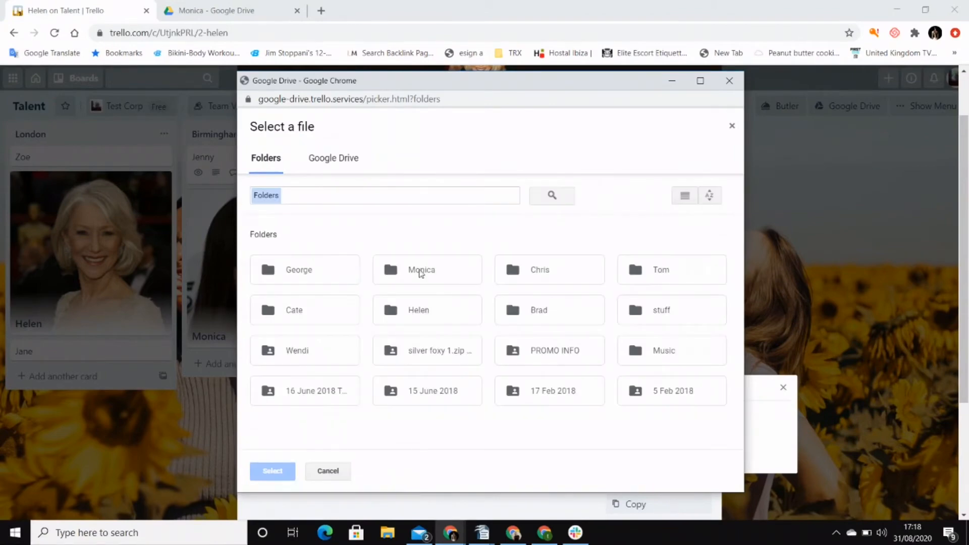
left_click(438, 312)
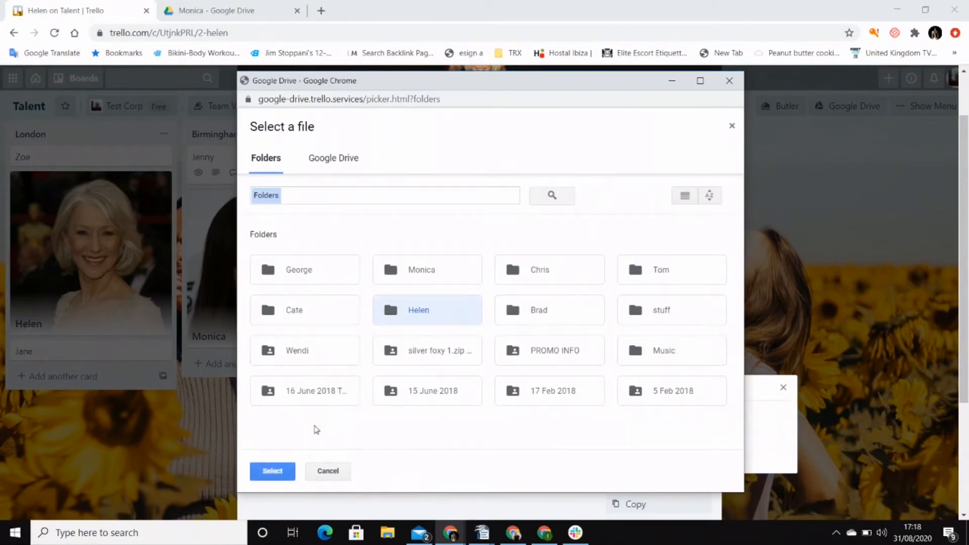
left_click(273, 471)
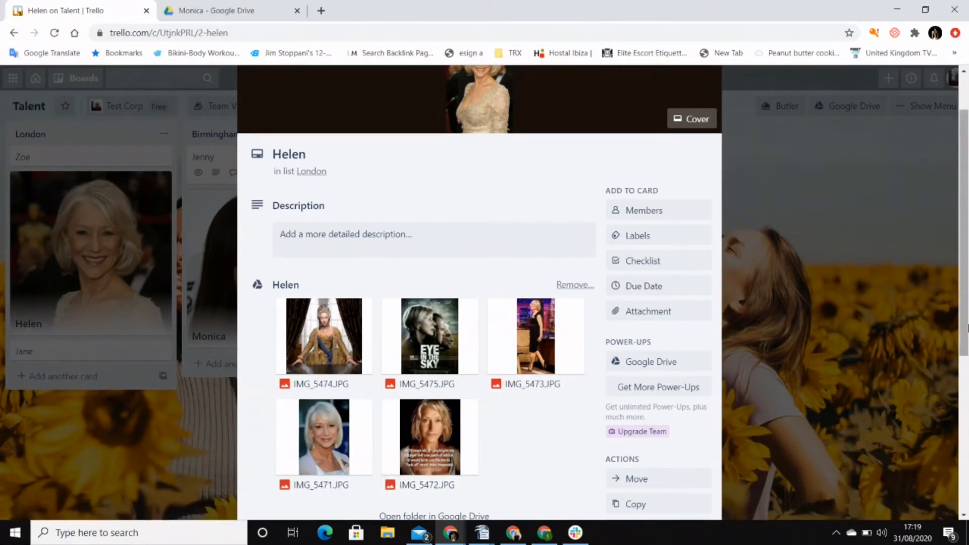
scroll(675, 167, "up", 2)
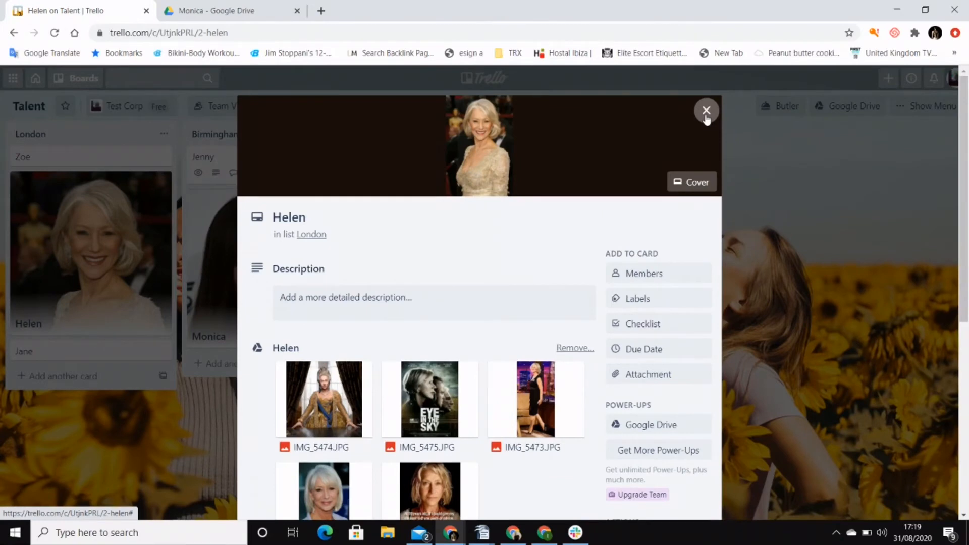
left_click(706, 111)
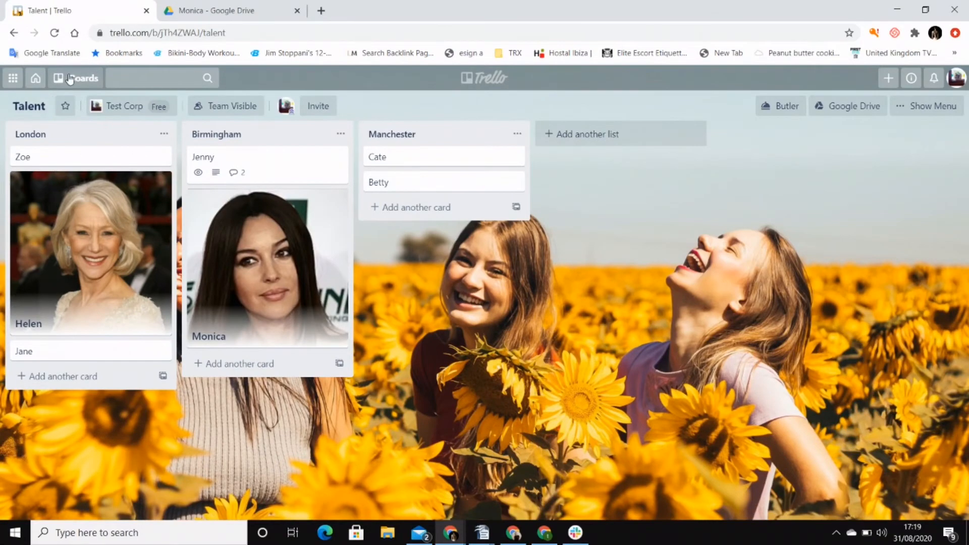
Open the starred Events board and check its board menu for the enabled Power-Up
left_click(34, 77)
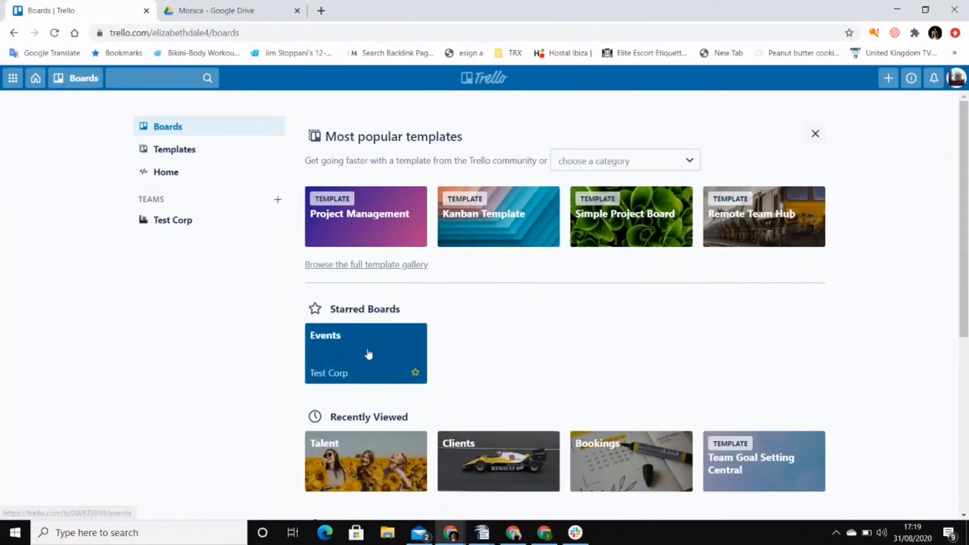
left_click(369, 354)
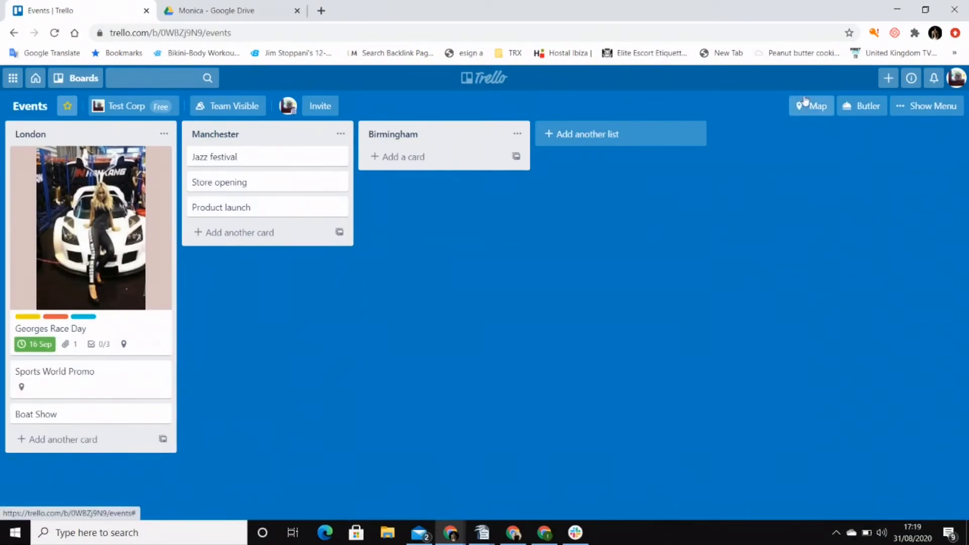
left_click(914, 113)
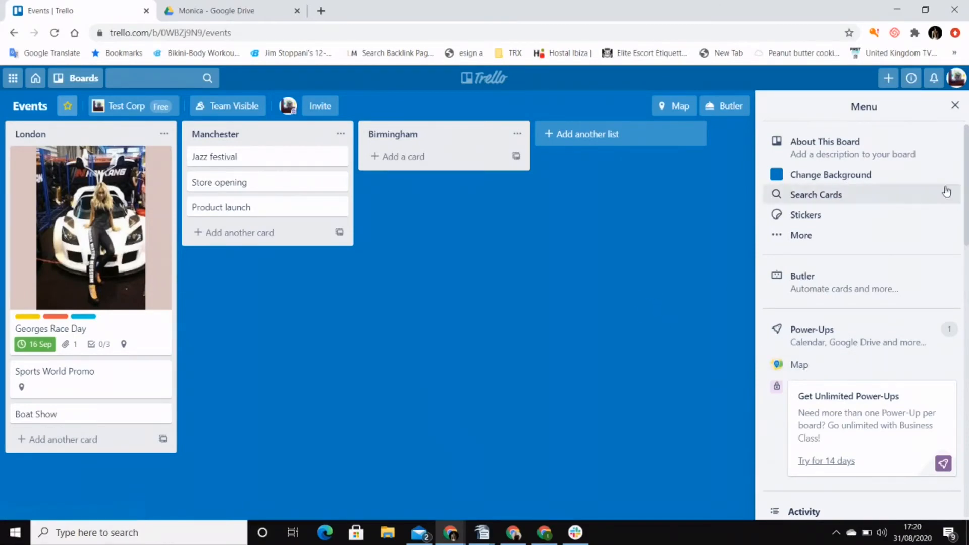
left_click(954, 109)
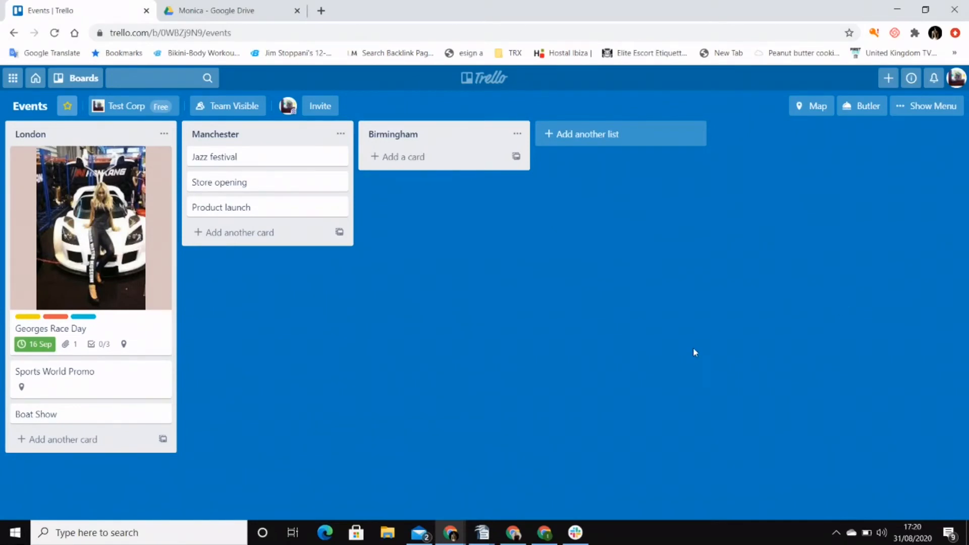
Look through the race day card in the London list, including its location map, attachment and checklist
left_click(88, 208)
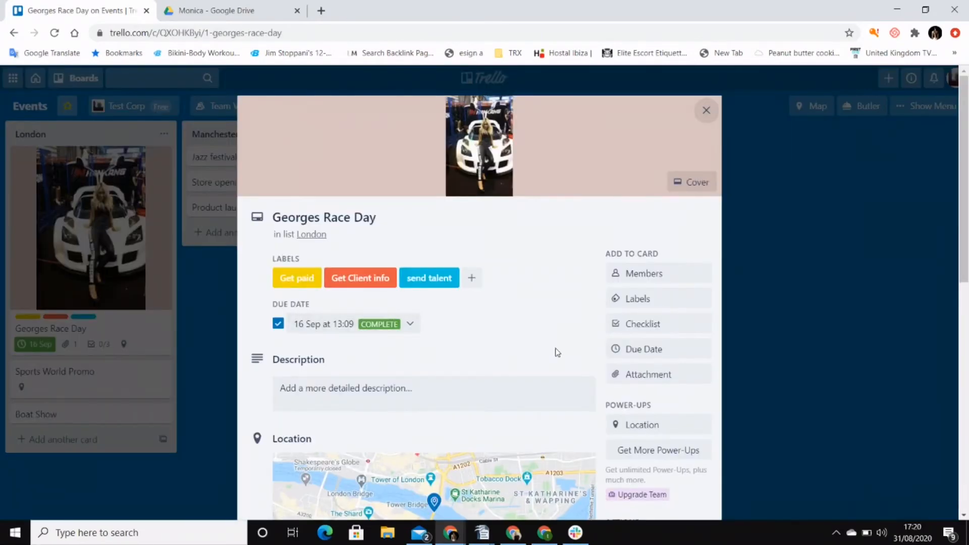
scroll(515, 335, "down", 5)
scroll(515, 336, "down", 3)
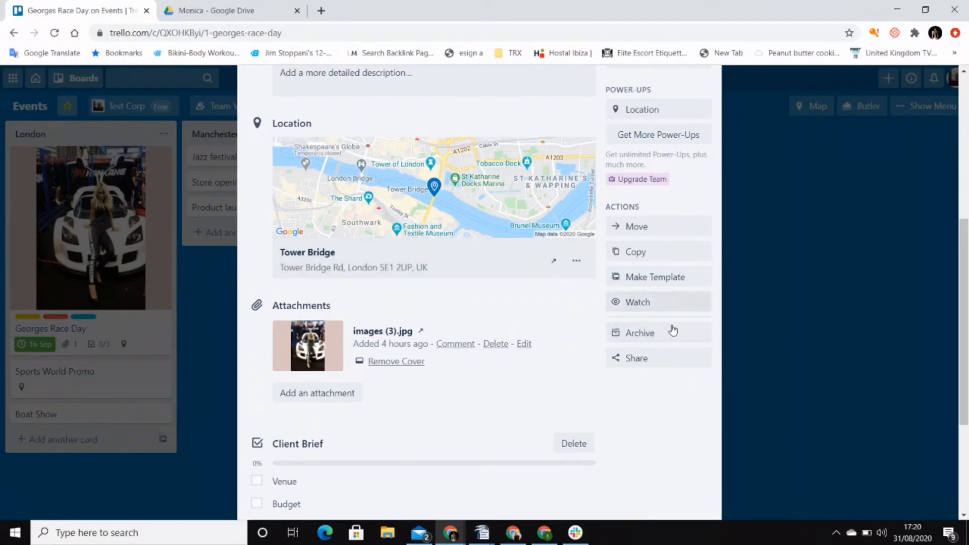
scroll(668, 325, "up", 6)
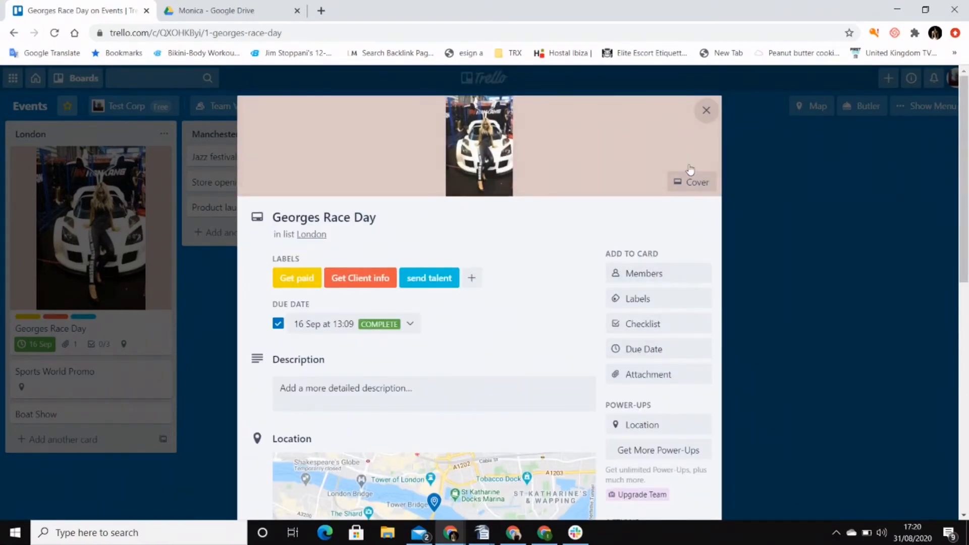
left_click(703, 106)
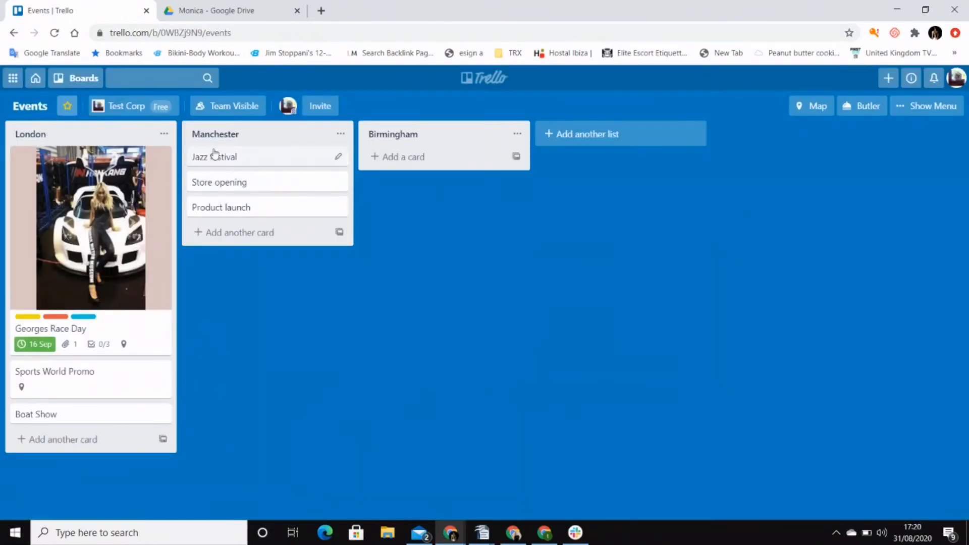
Add Piccadilly Station, Manchester as the location of the Jazz festival card and close the card
left_click(253, 159)
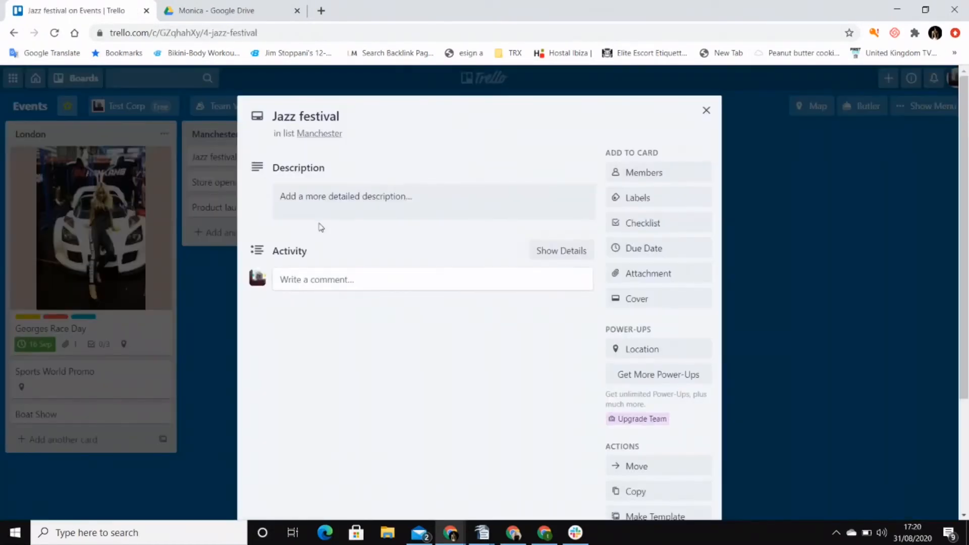
left_click(646, 352)
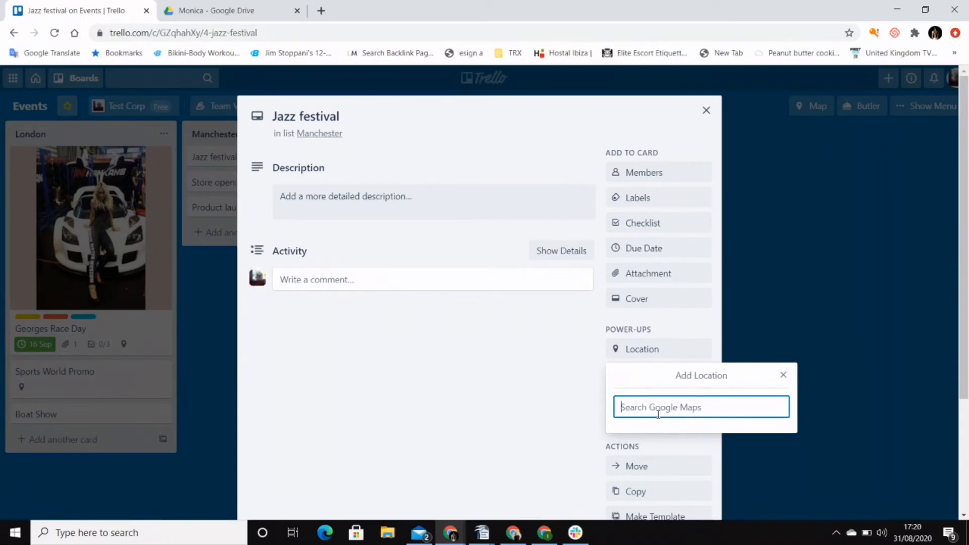
type("pic")
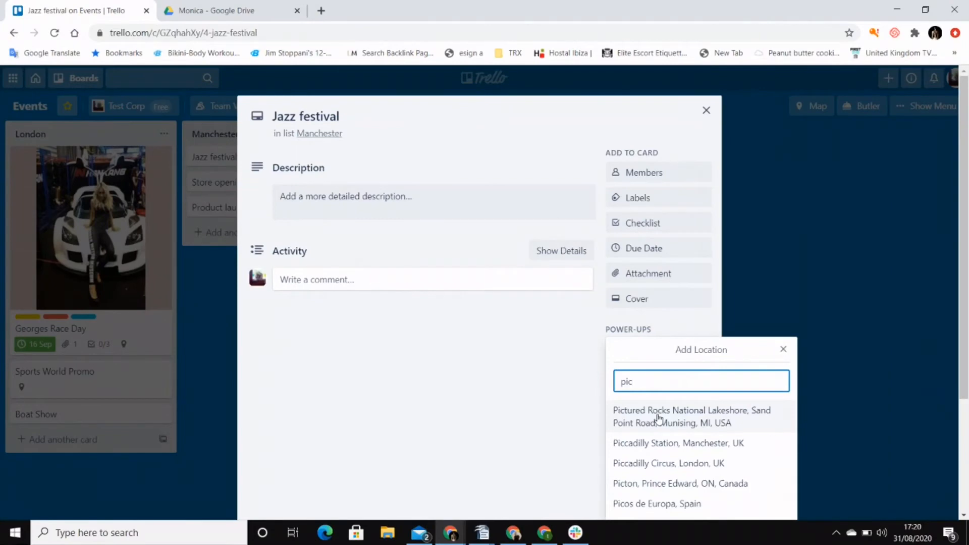
left_click(670, 444)
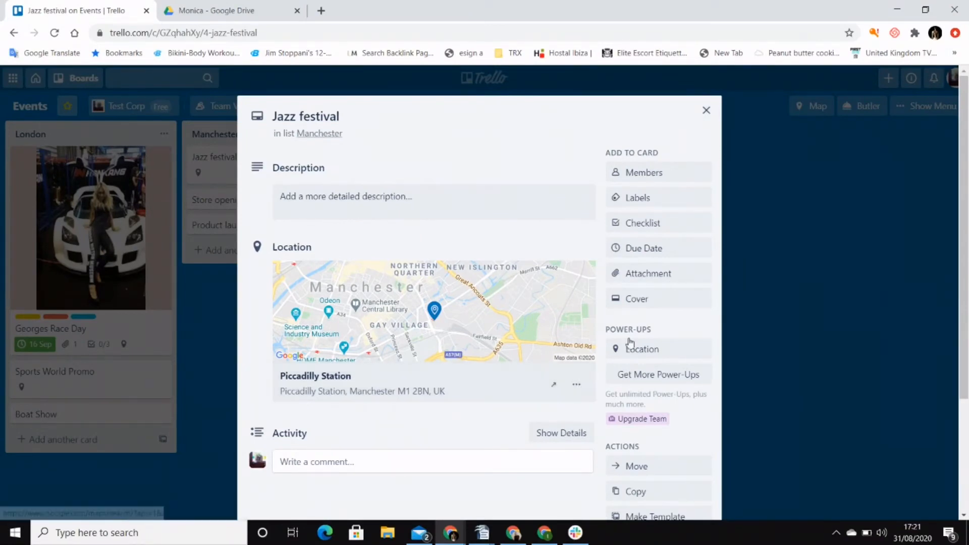
left_click(707, 111)
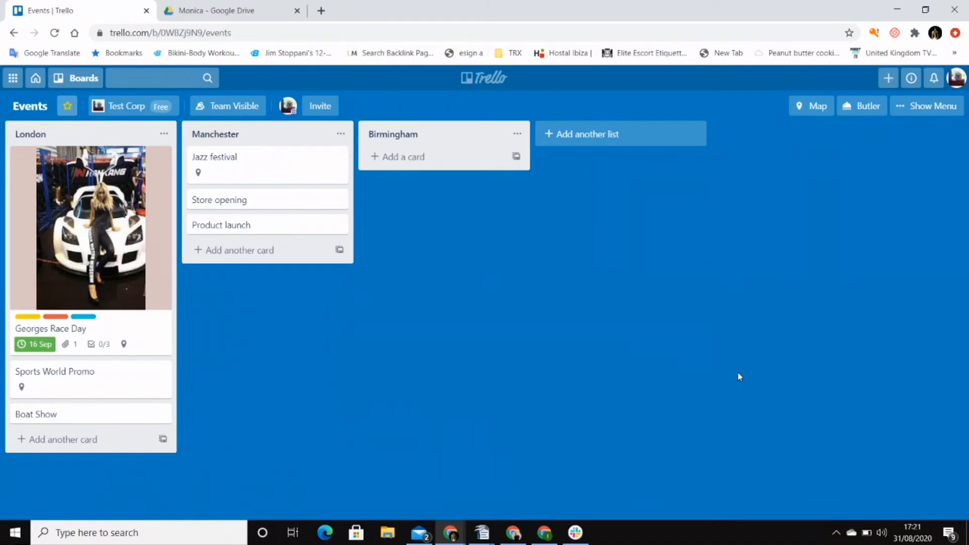
Open the Bookings board and check its board menu for the enabled Power-Up
left_click(35, 108)
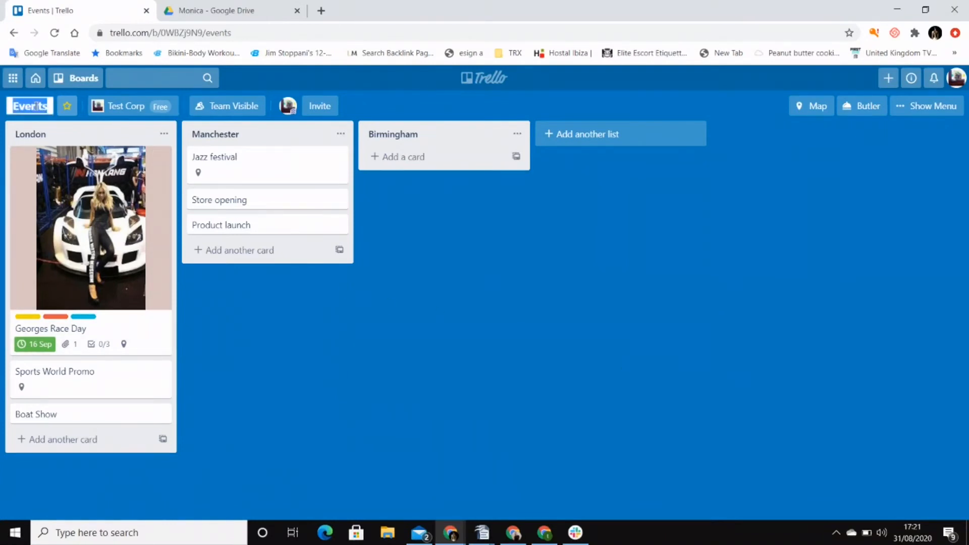
left_click(36, 78)
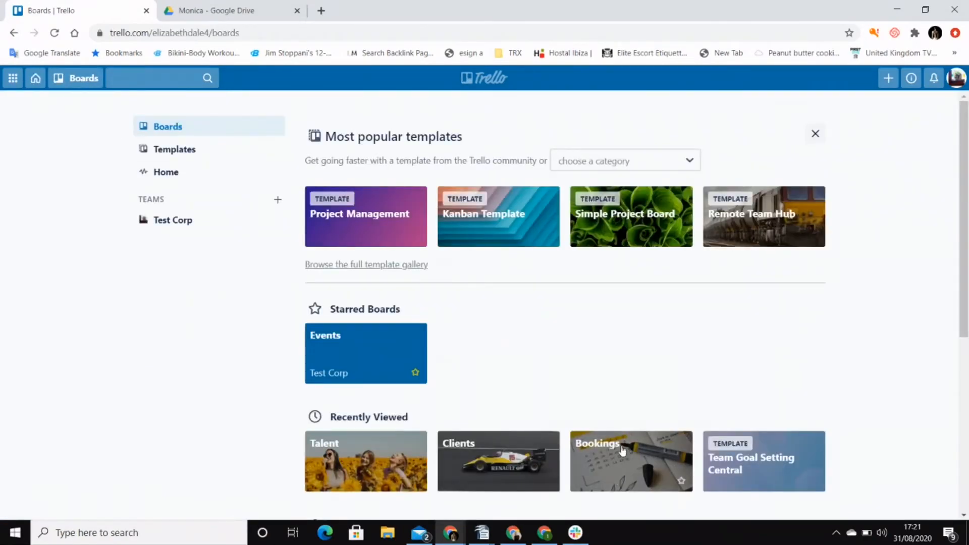
left_click(624, 451)
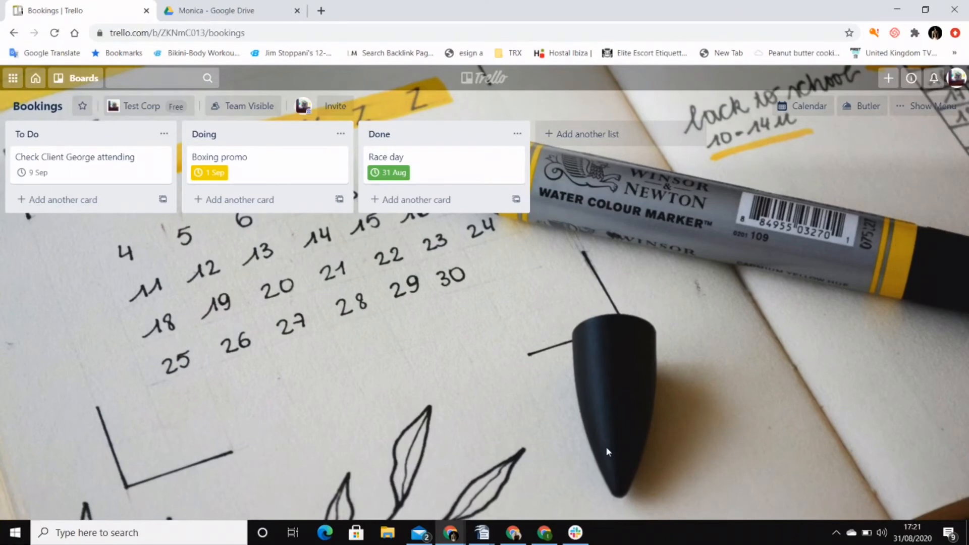
left_click(934, 107)
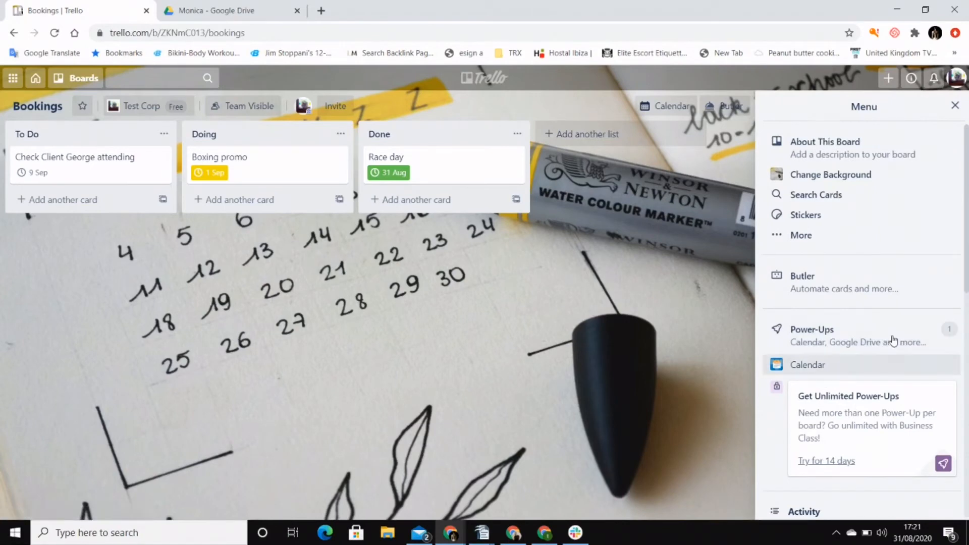
left_click(955, 106)
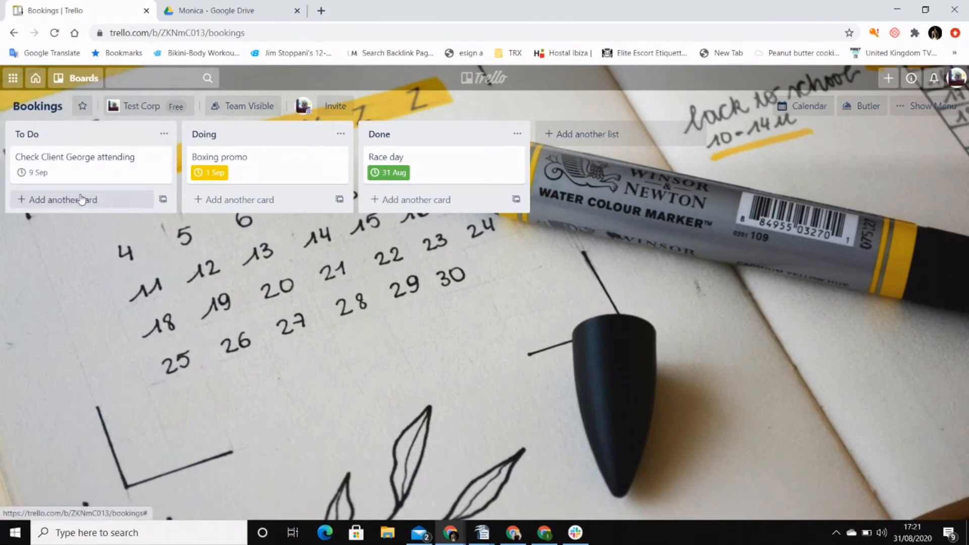
Add a card titled "Booking flowers" to the Doing list
left_click(237, 200)
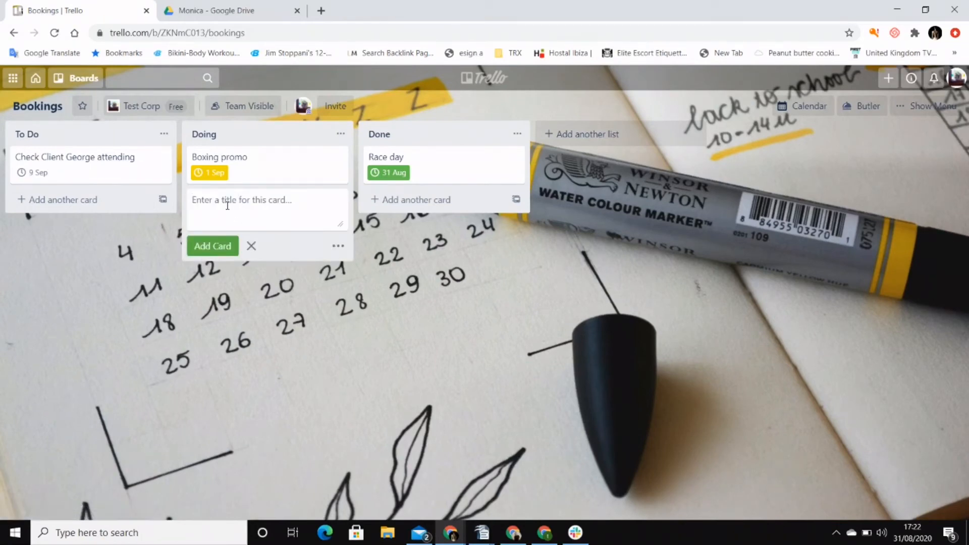
type("Booking flowers")
left_click(213, 246)
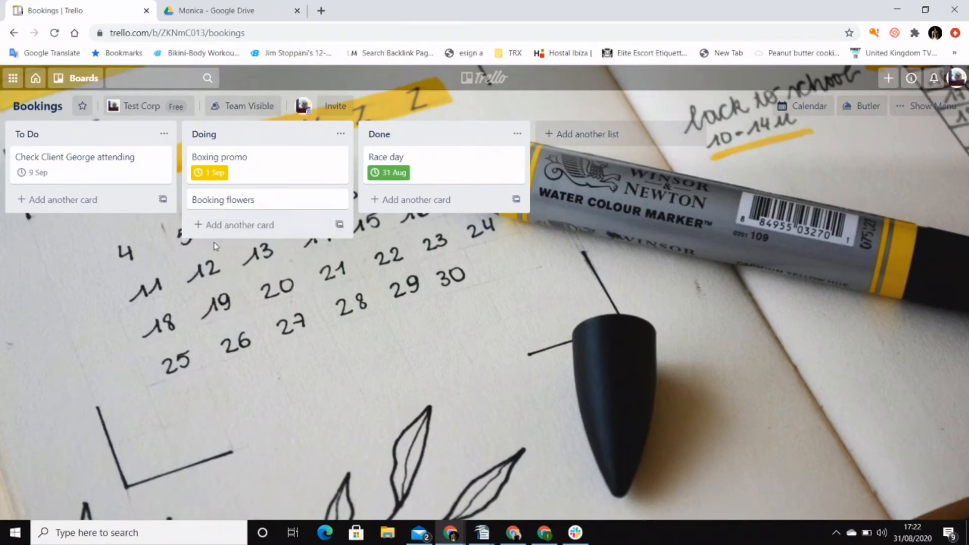
Set the due date of the Booking flowers card to 16 September 2020 at 09:15 and close the card
left_click(236, 198)
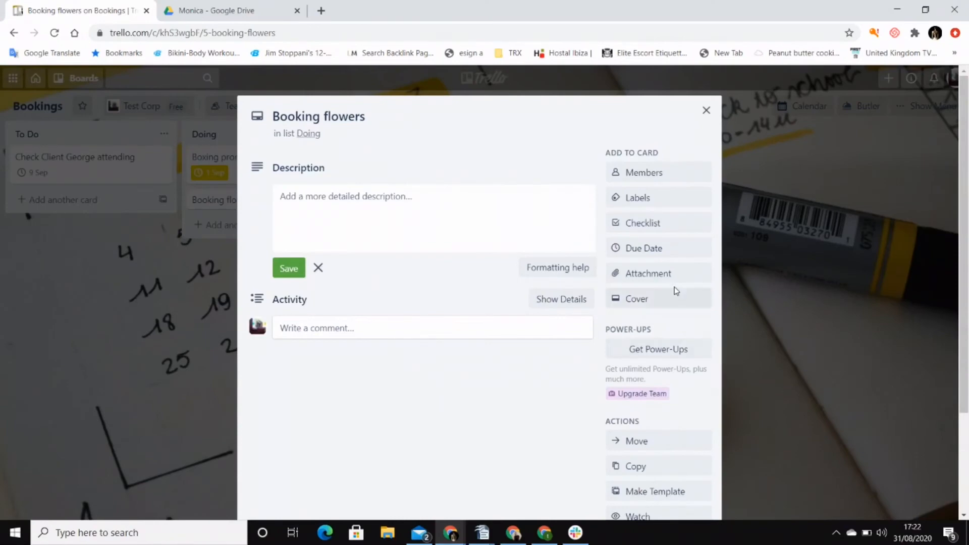
left_click(640, 247)
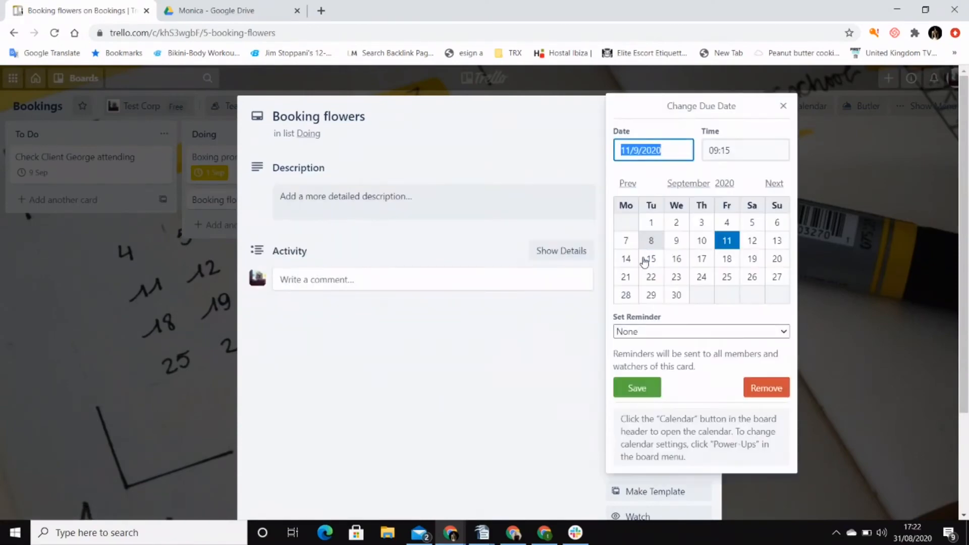
left_click(675, 259)
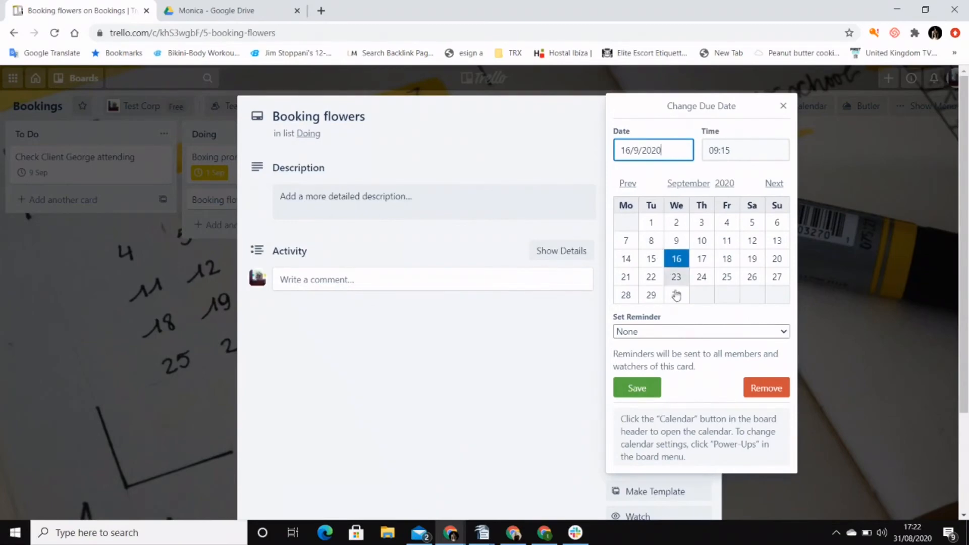
left_click(645, 390)
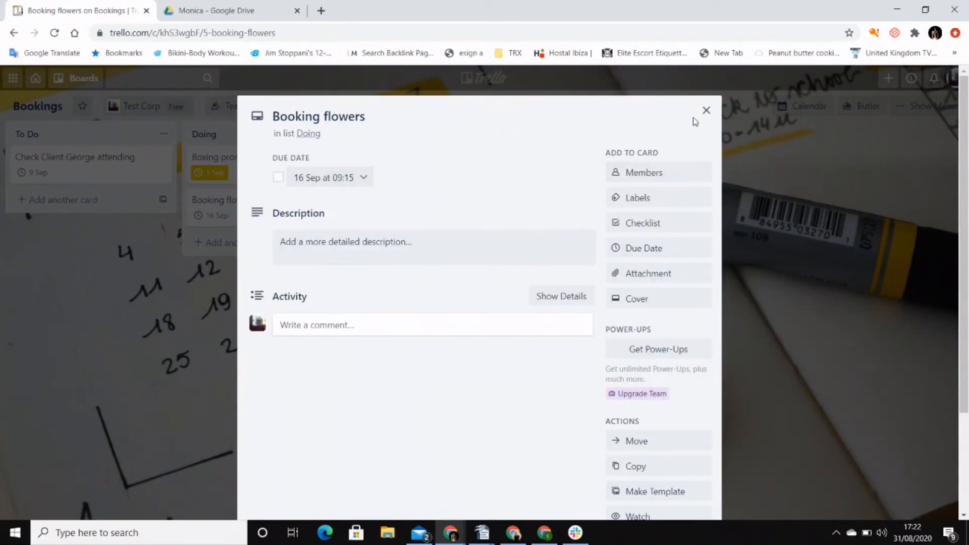
left_click(706, 110)
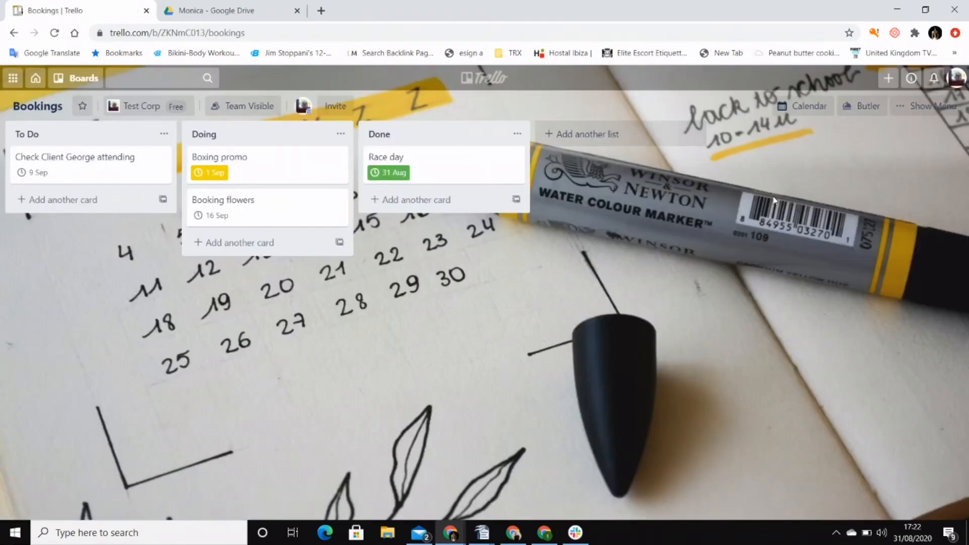
Open the calendar view of the Bookings board and look through the cards due in September 2020
left_click(806, 105)
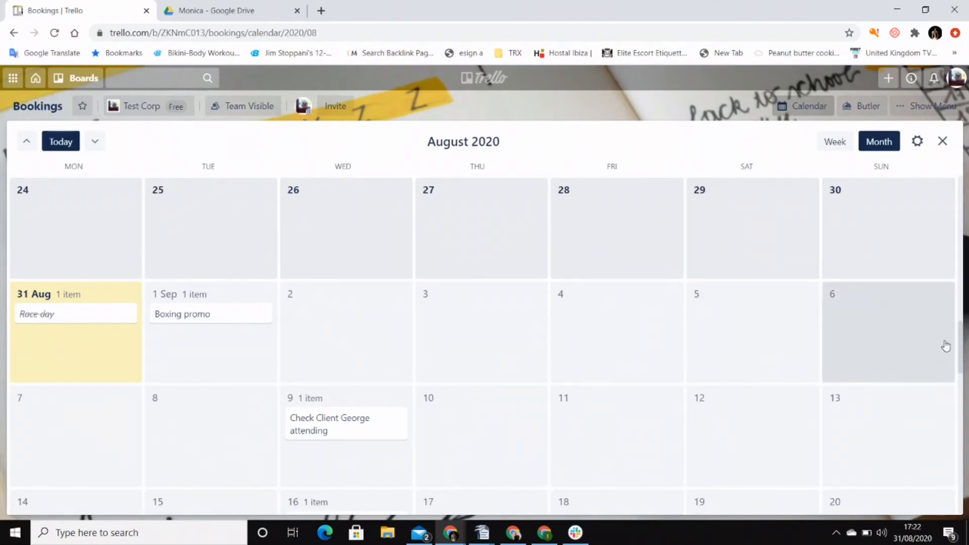
scroll(843, 357, "down", 3)
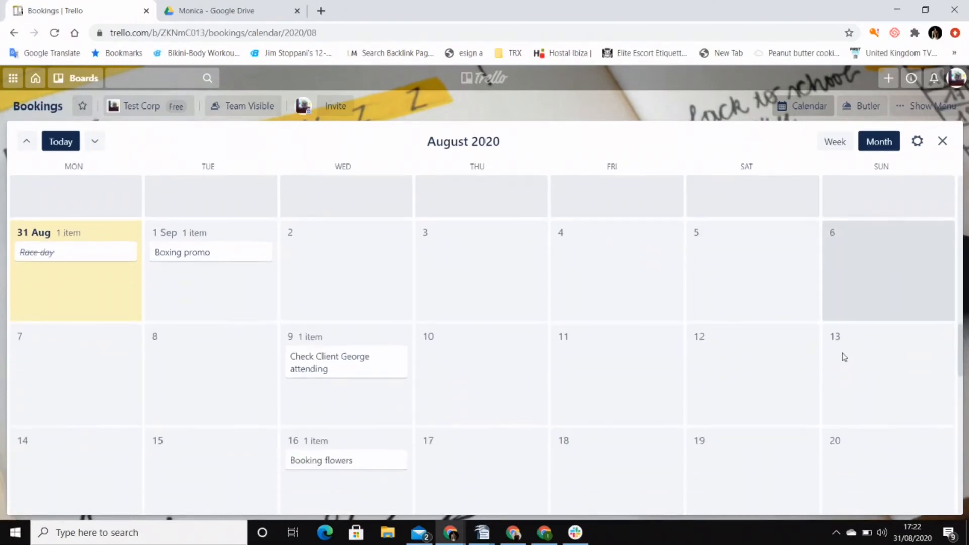
scroll(843, 357, "down", 1)
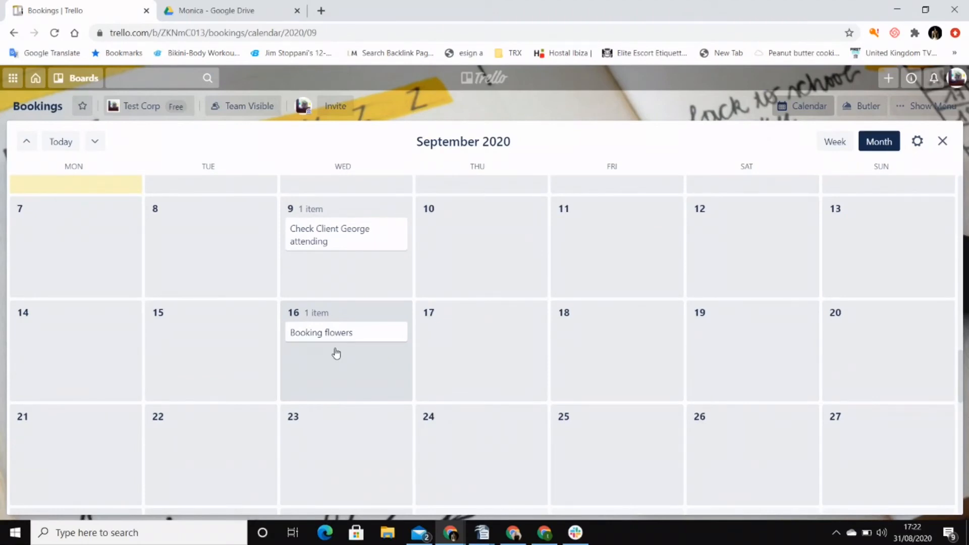
left_click(191, 236)
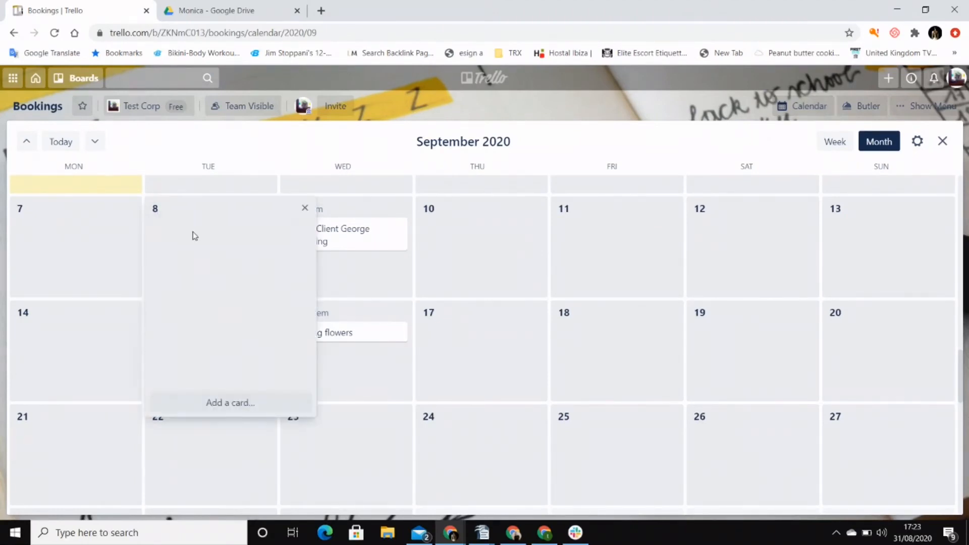
left_click(229, 402)
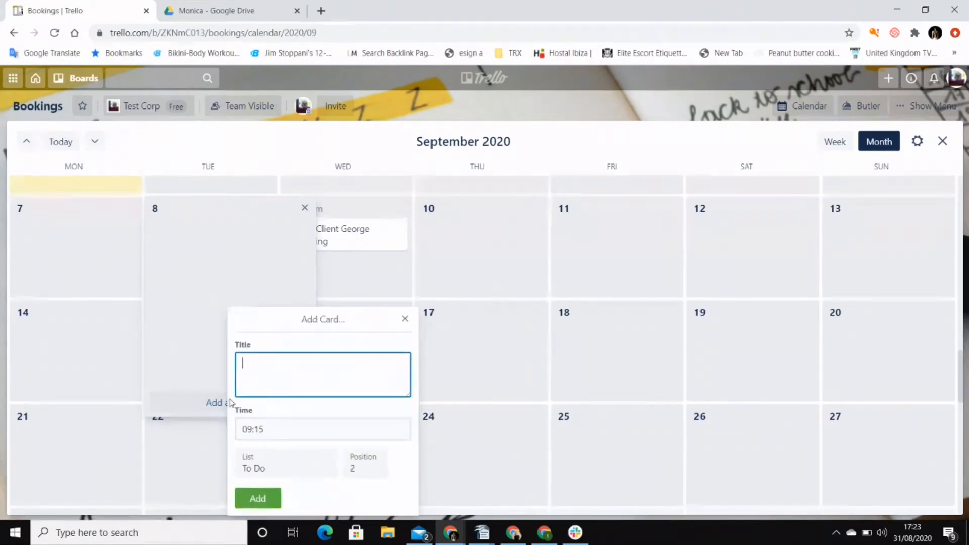
type("booking cake")
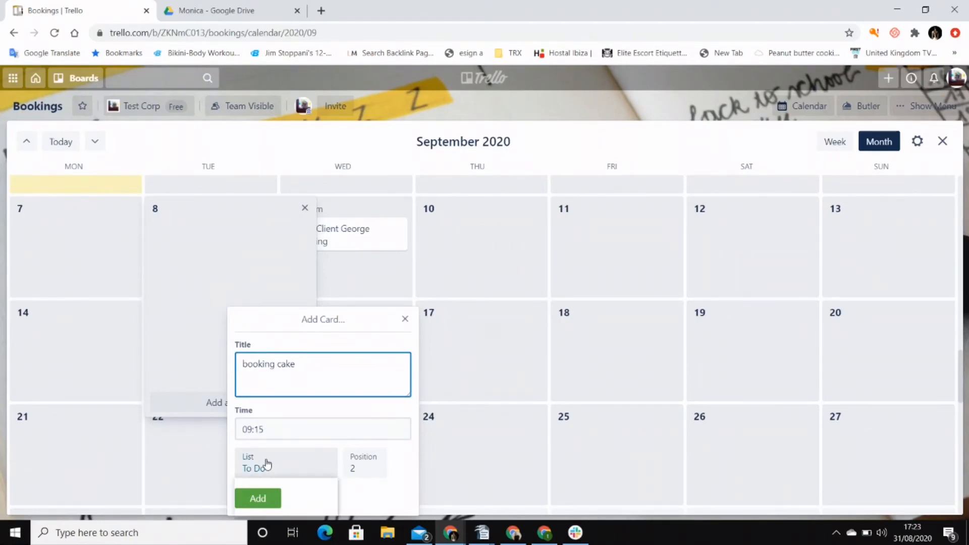
left_click(266, 463)
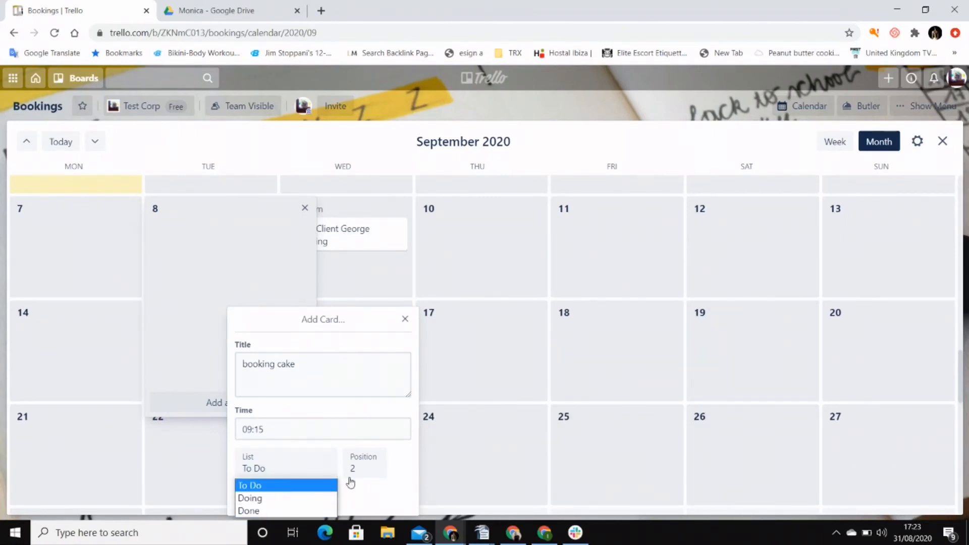
Add a card titled "booking cake" on 24 September in the calendar, due at 09:15 and placed in the Doing list
left_click(511, 460)
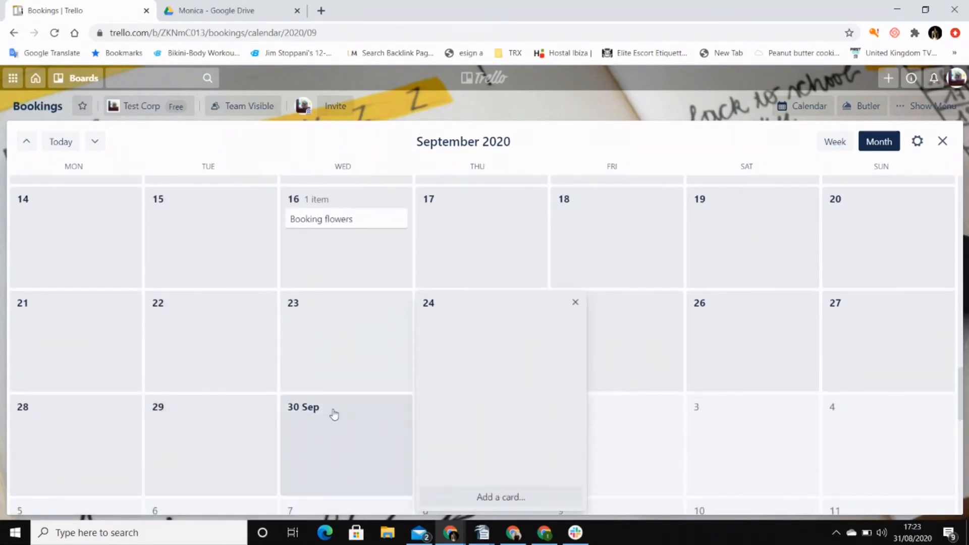
scroll(403, 452, "up", 4)
scroll(314, 410, "up", 2)
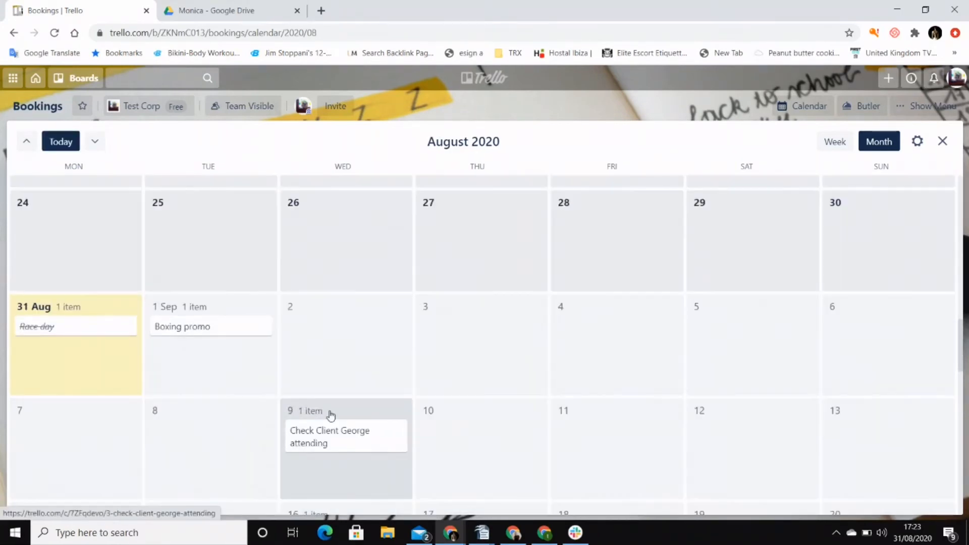
scroll(228, 335, "down", 3)
scroll(228, 337, "down", 8)
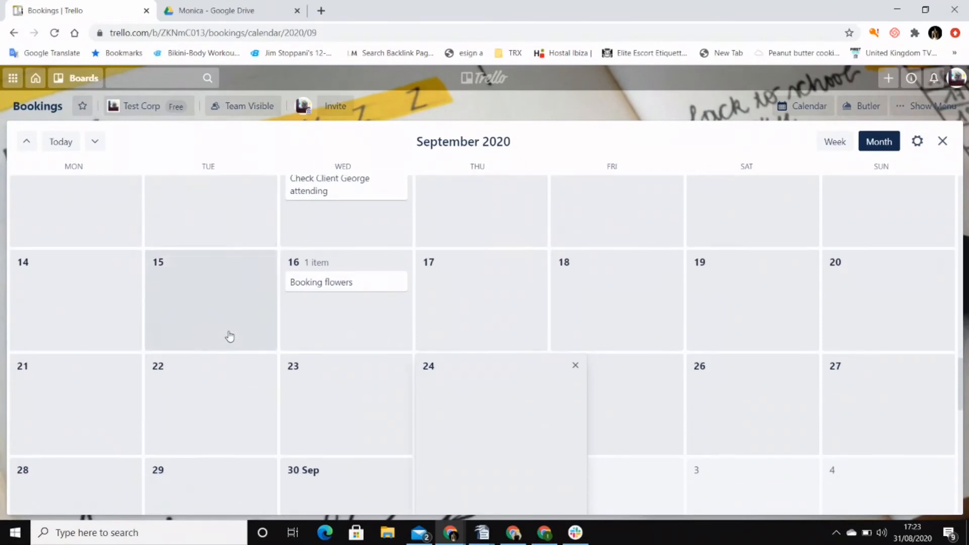
scroll(226, 339, "up", 3)
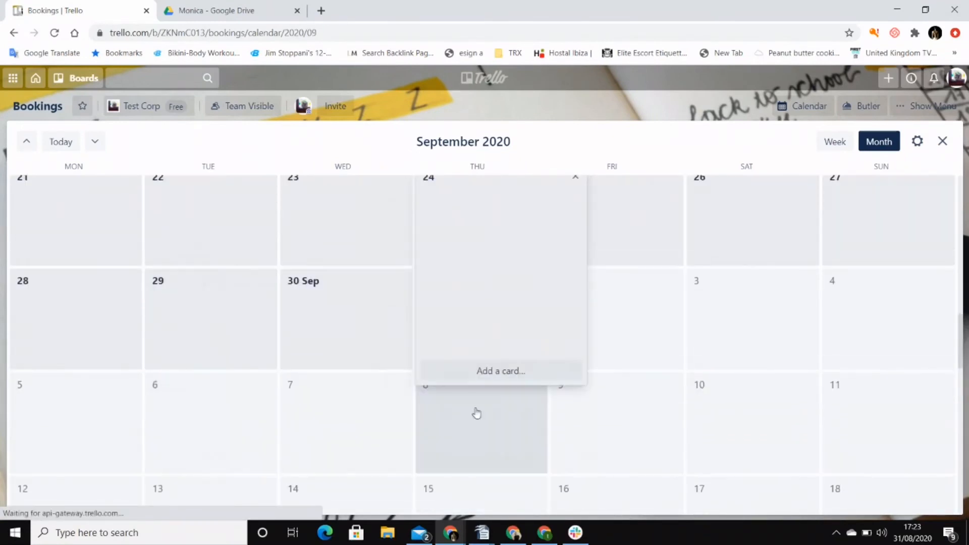
left_click(487, 372)
type("booking cake")
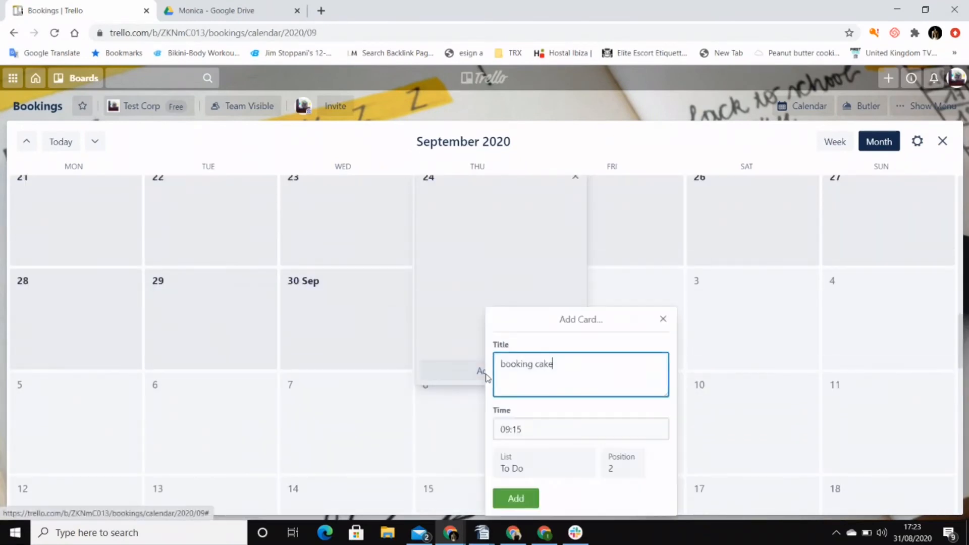
left_click(537, 467)
left_click(532, 500)
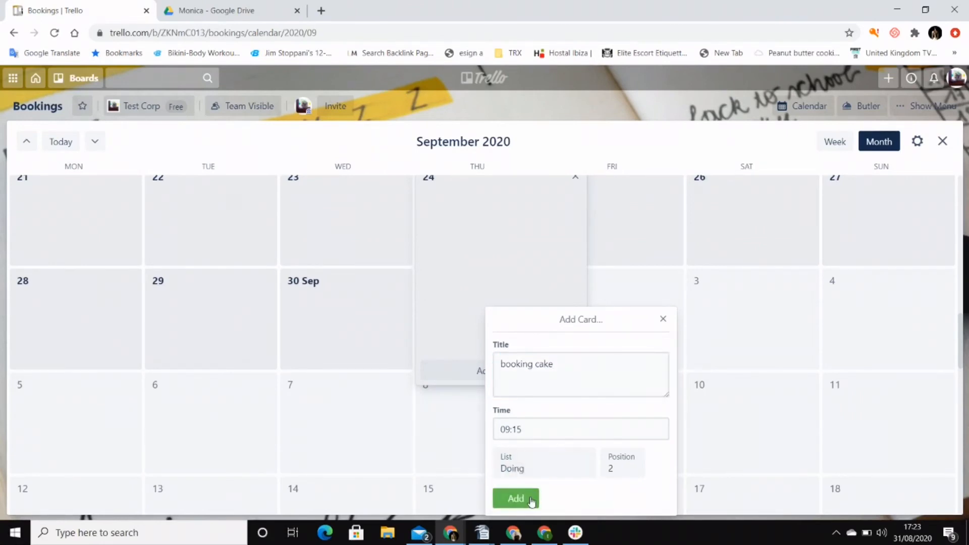
left_click(514, 499)
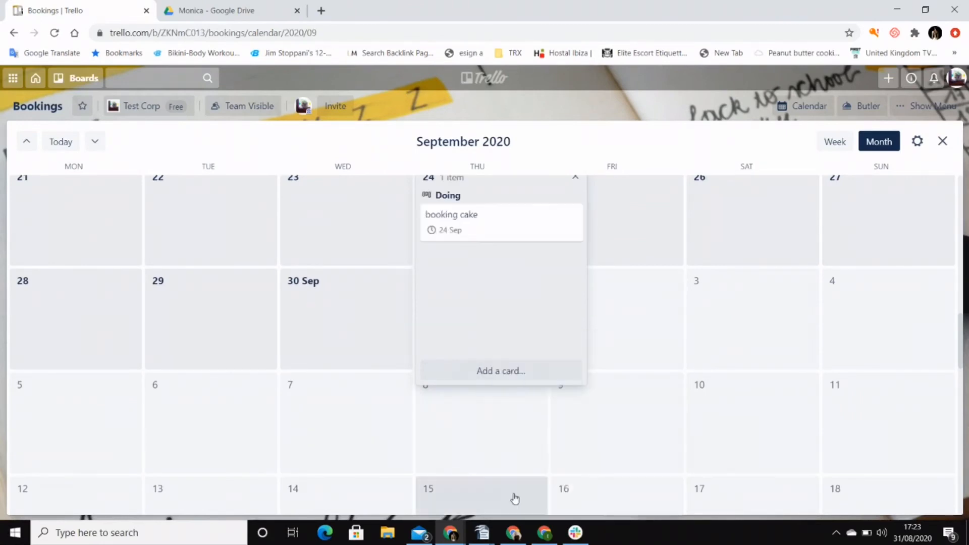
Return from the calendar to the board lists and move the booking cake card below Booking flowers in the Doing list
left_click(623, 283)
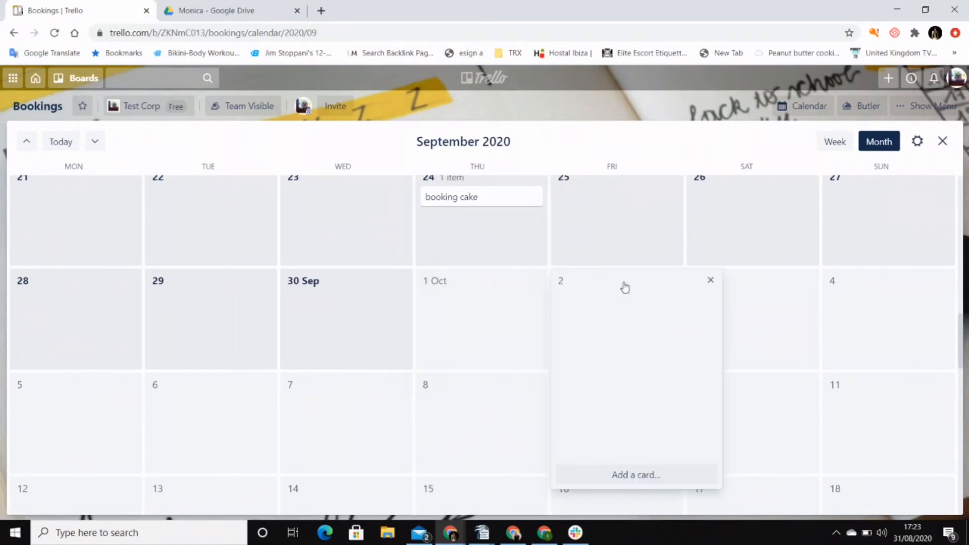
scroll(499, 266, "up", 3)
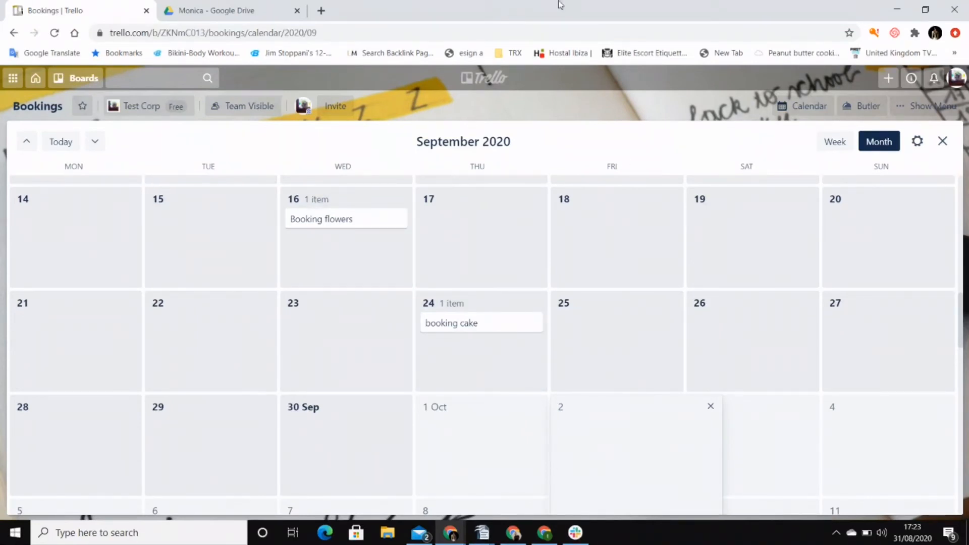
left_click(806, 107)
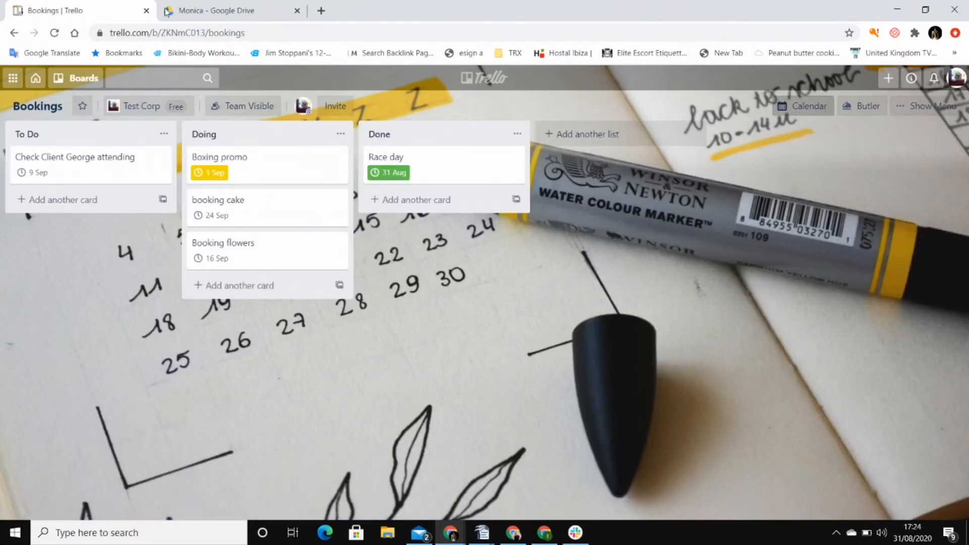
left_click_drag(259, 204, 257, 246)
Open the Events board and add a list titled "Leeds" after Birmingham
left_click(35, 78)
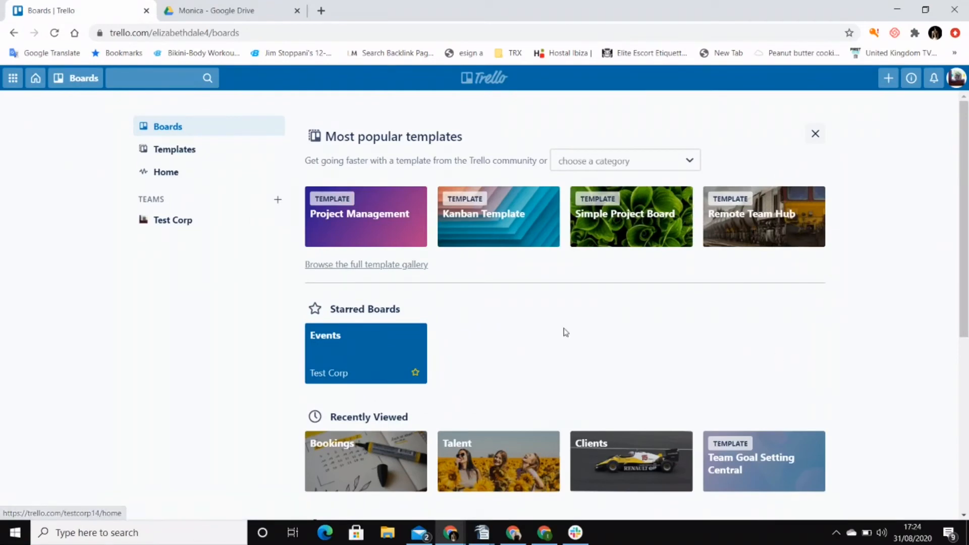
scroll(574, 329, "down", 3)
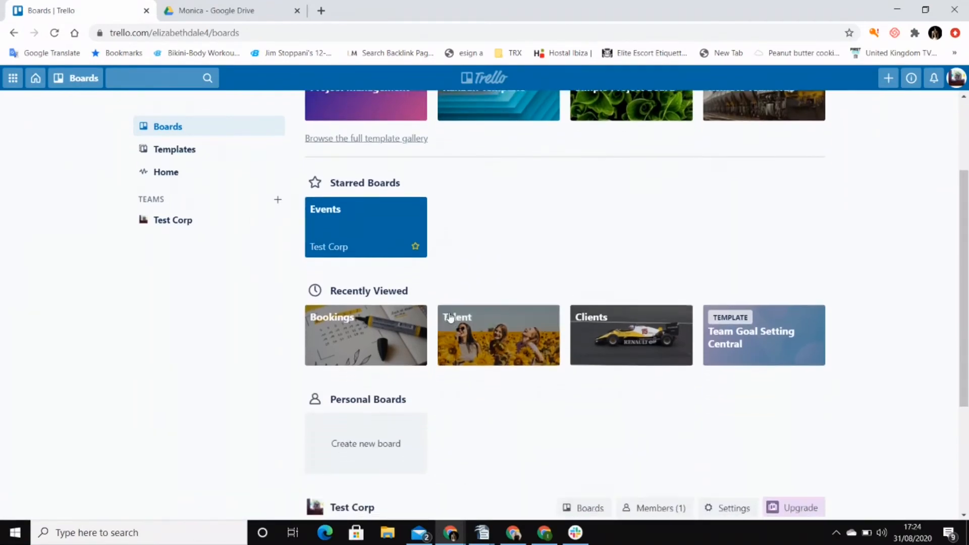
left_click(373, 236)
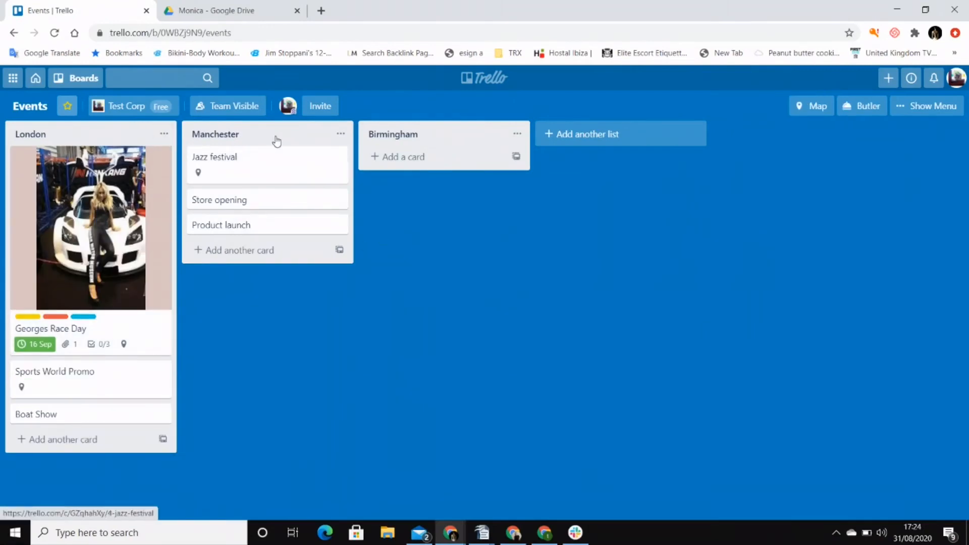
left_click(565, 135)
type("Leeds")
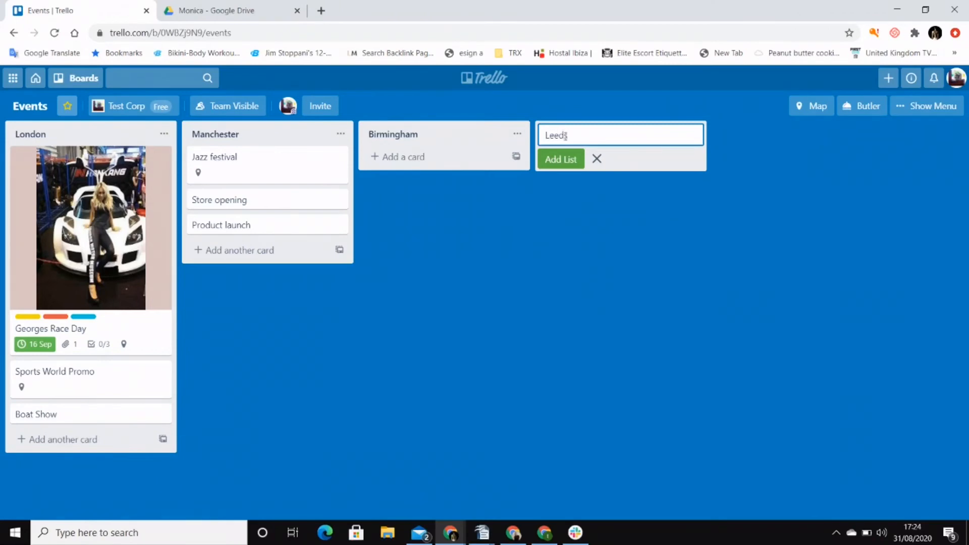
key("Return")
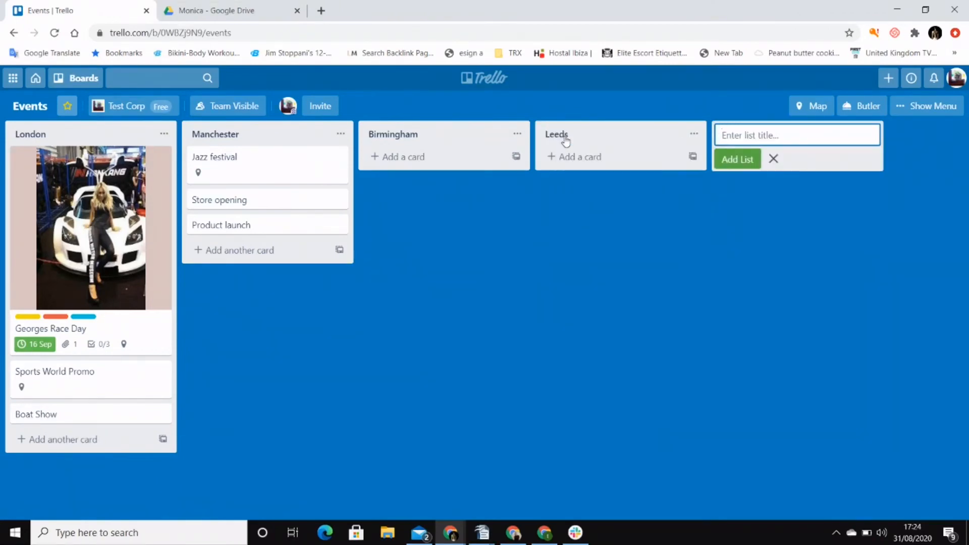
Add a card titled "Book Club" to the Birmingham list
left_click(462, 159)
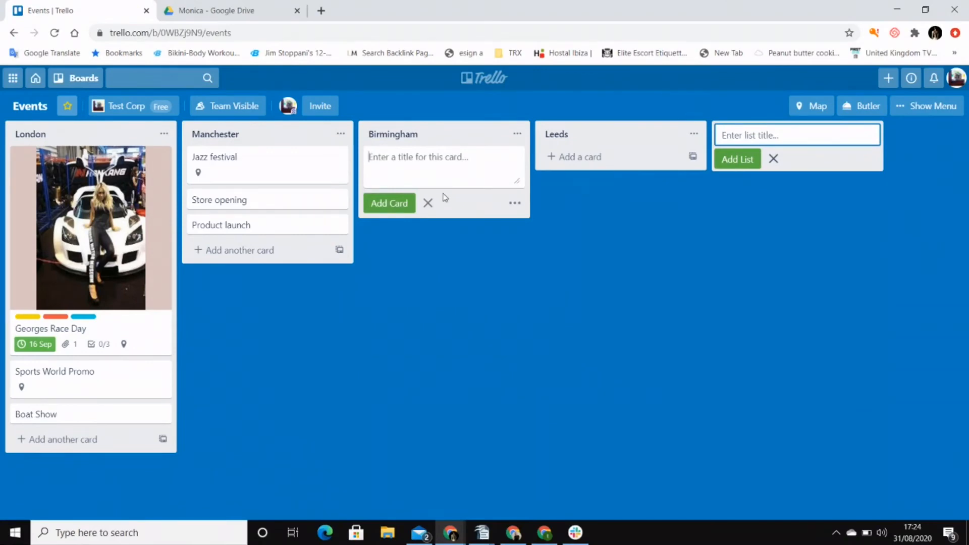
type("I")
key("BackSpace")
type("Boo")
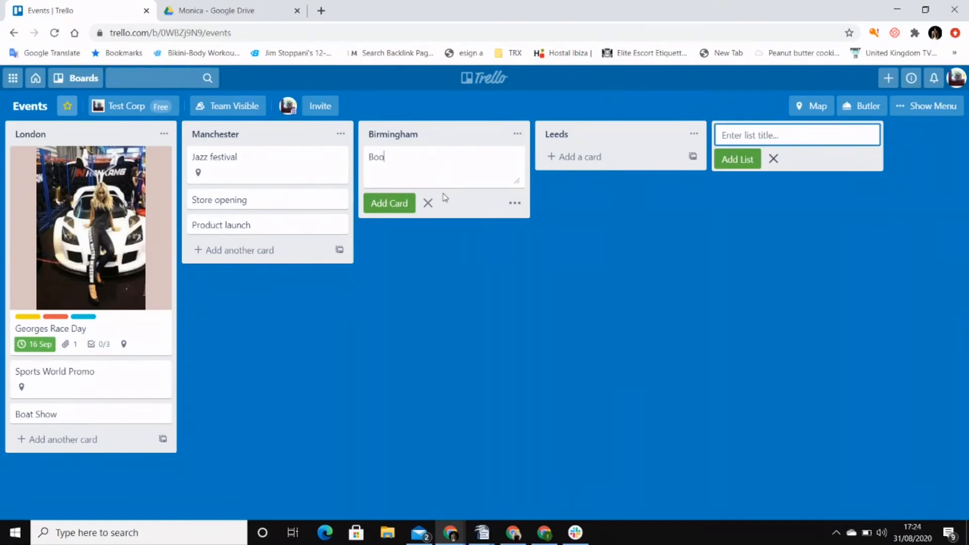
type("k Club")
left_click(390, 202)
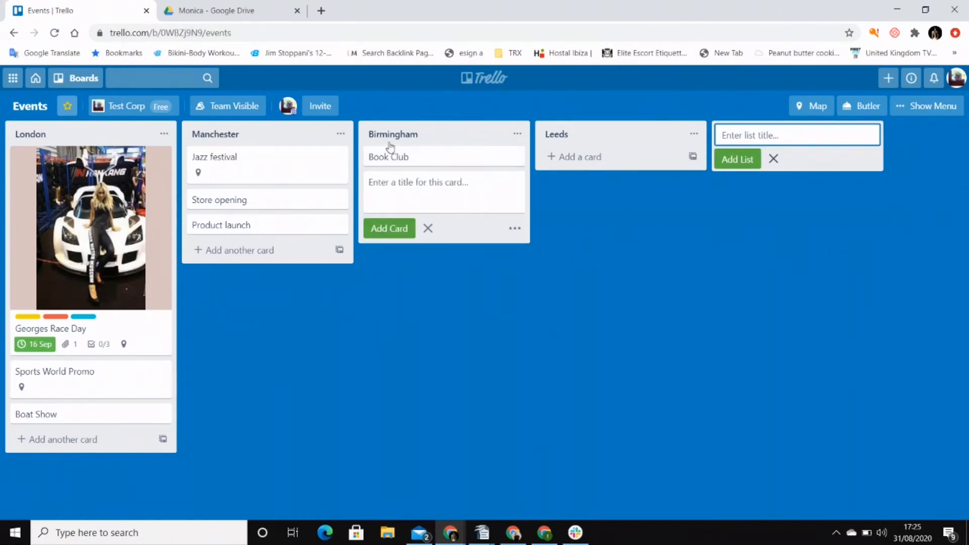
Save the description "lsjdhfksjgbb kdbrfg" on the Book Club card
left_click(400, 158)
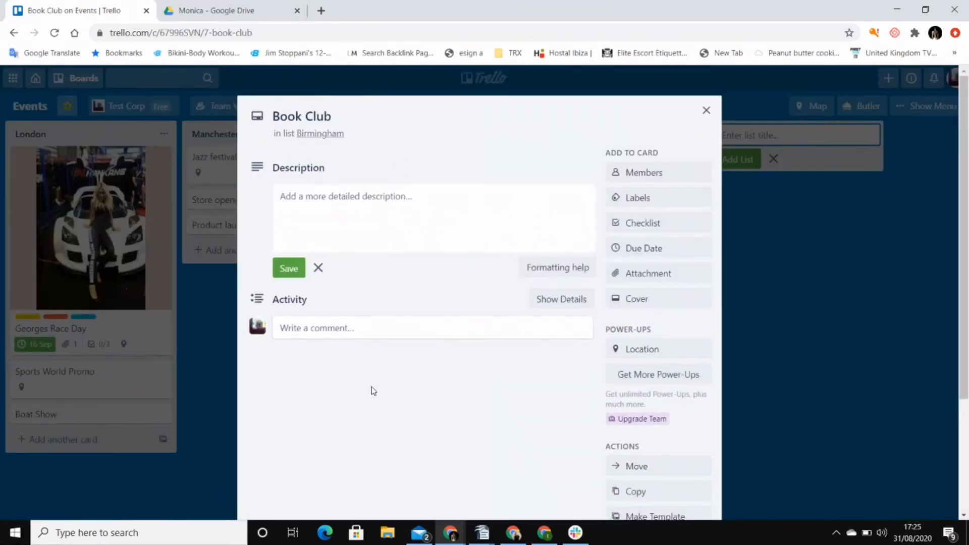
left_click(329, 201)
type("lsjdhfksjgbb kdbrfg")
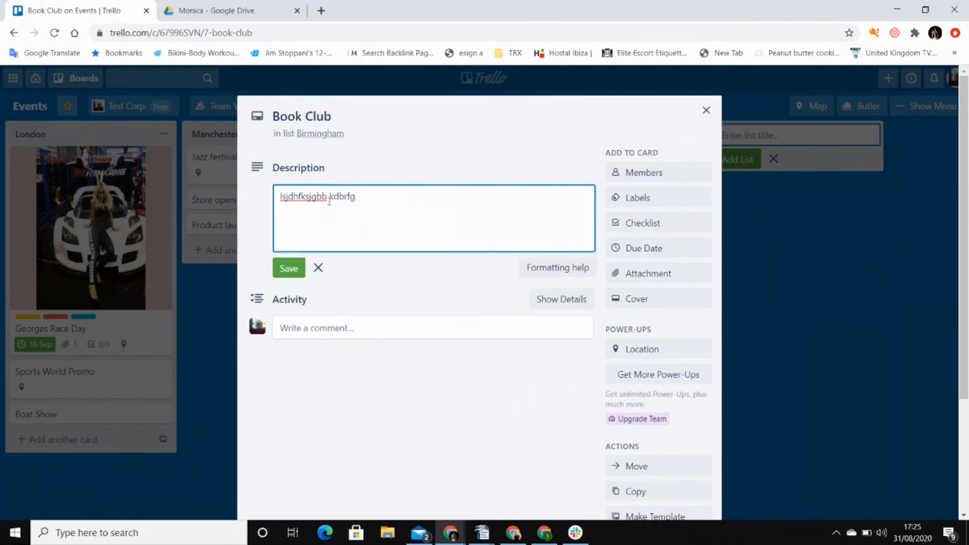
left_click(289, 268)
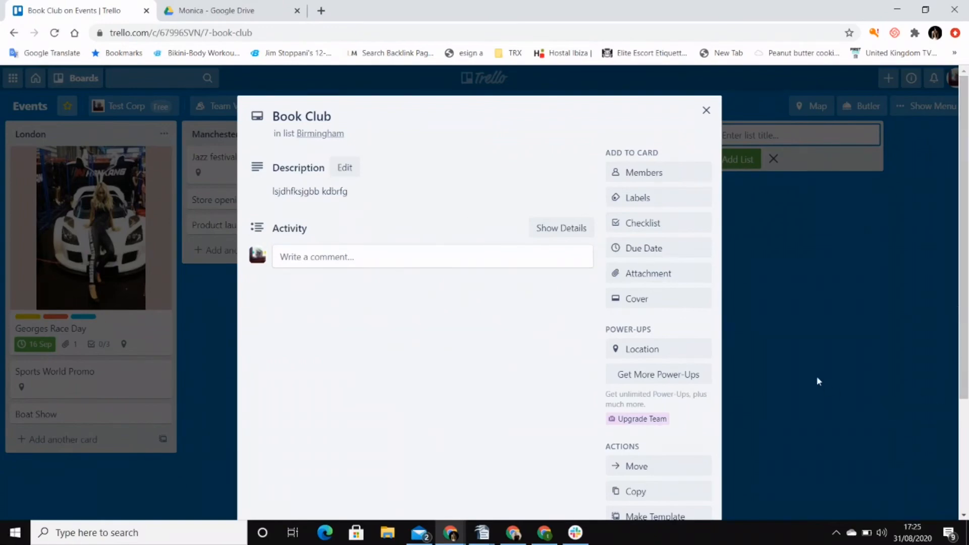
Post the comment "dskfgisugv" on the Book Club card
left_click(677, 302)
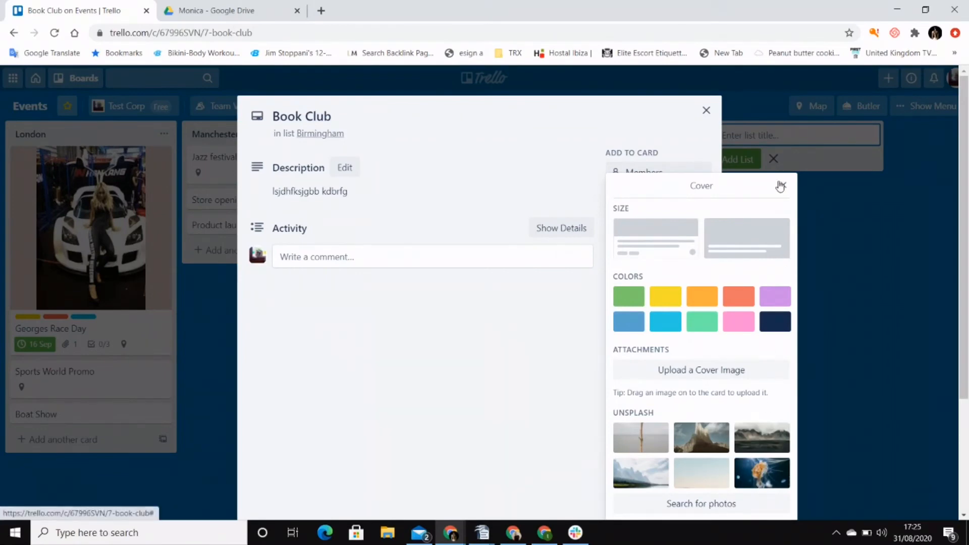
left_click(783, 184)
left_click(337, 256)
type("dskfgisugv")
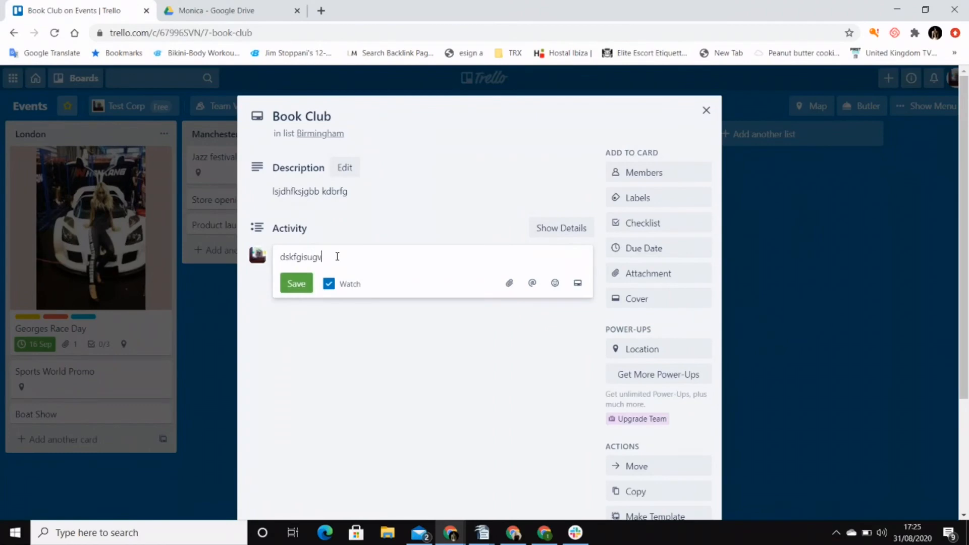
left_click(296, 283)
Dismiss the due date settings and post a second comment "dhsfnjos" on the Book Club card
type("dgnd;f")
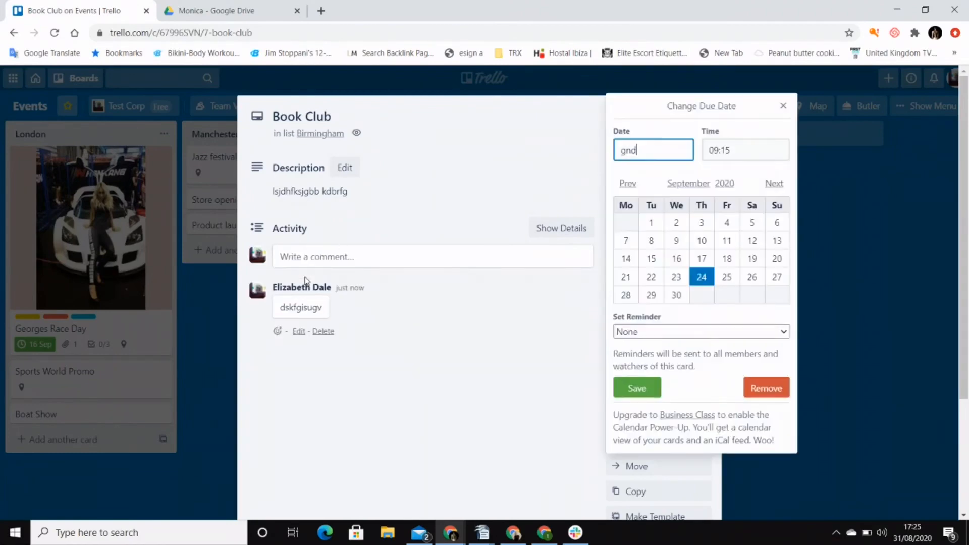
left_click(783, 106)
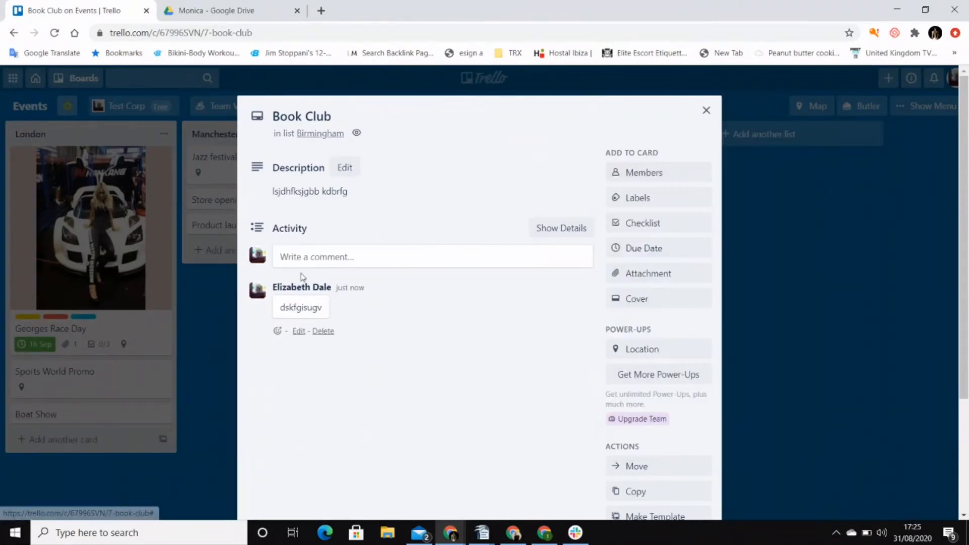
left_click(294, 257)
type("dhsfnjos")
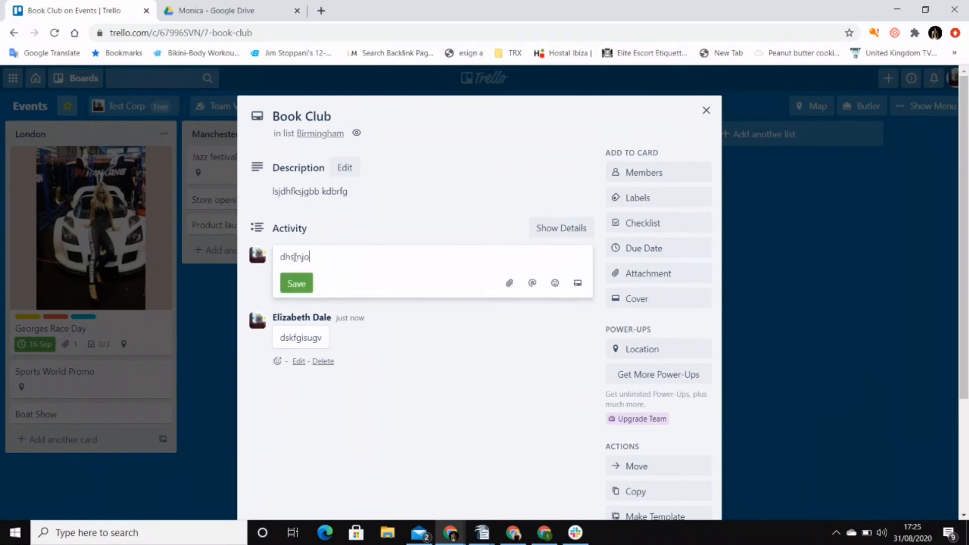
left_click(296, 283)
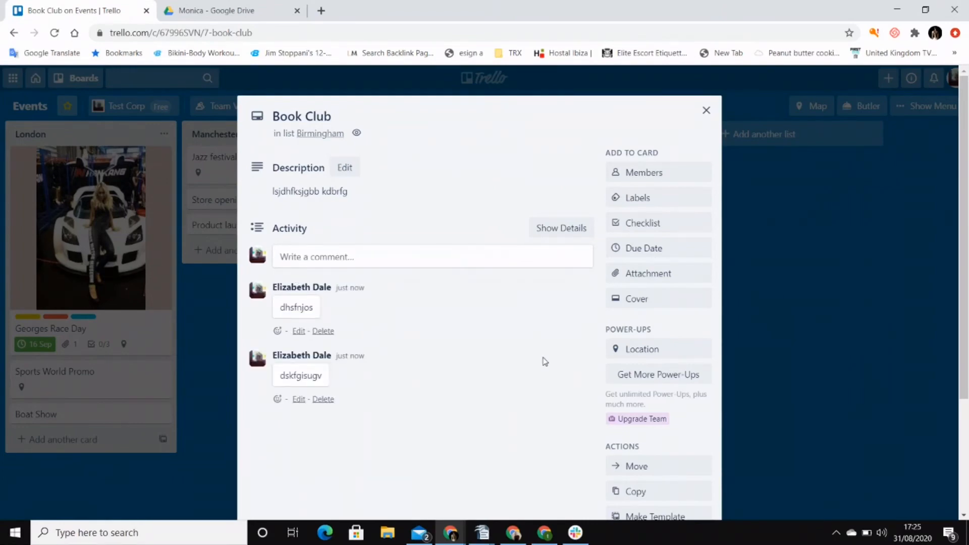
Set the Book Club card's location to Birmingham, UK and return to the Events board
scroll(543, 361, "down", 3)
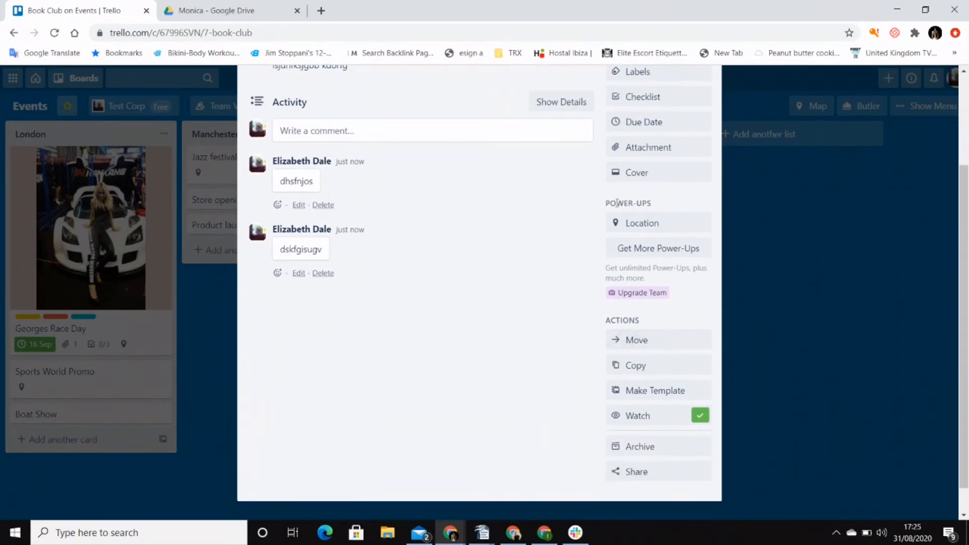
left_click(651, 222)
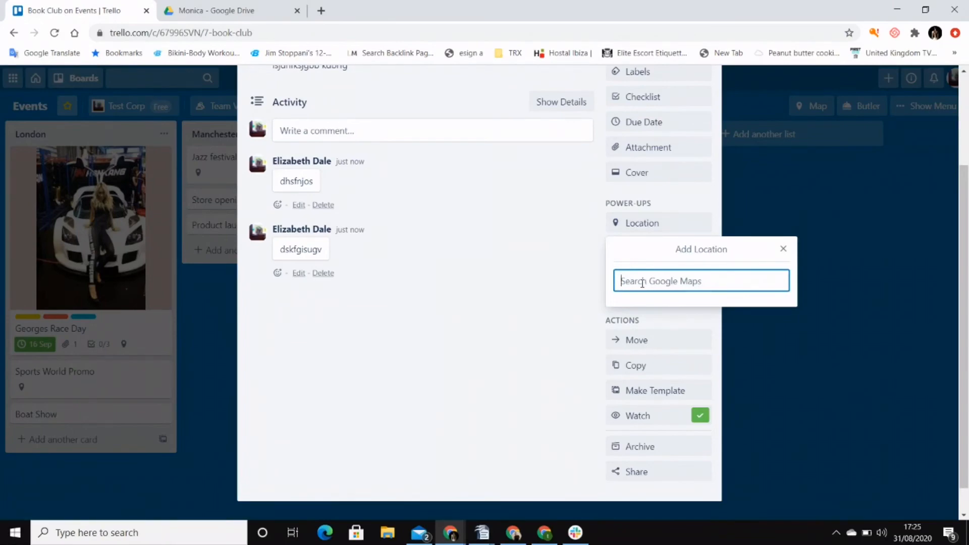
type("bir")
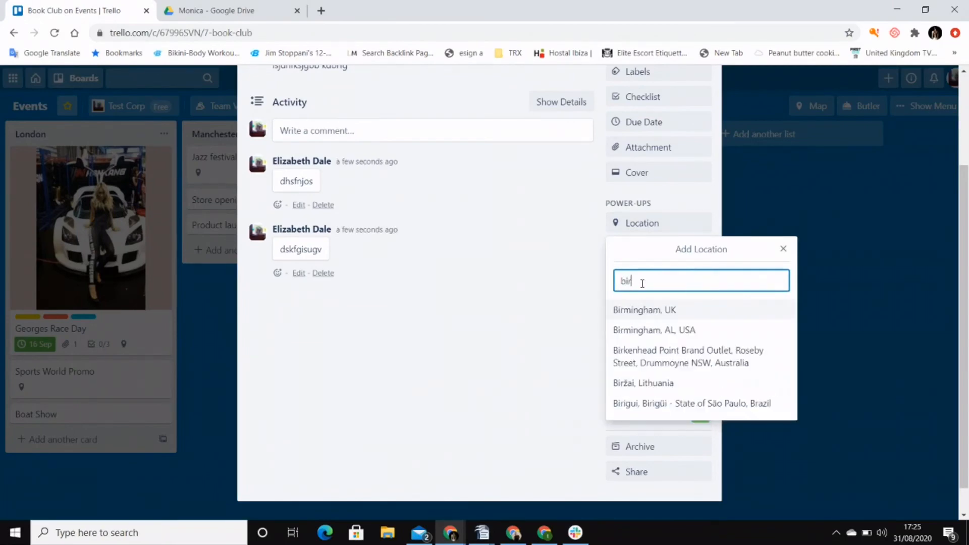
left_click(642, 317)
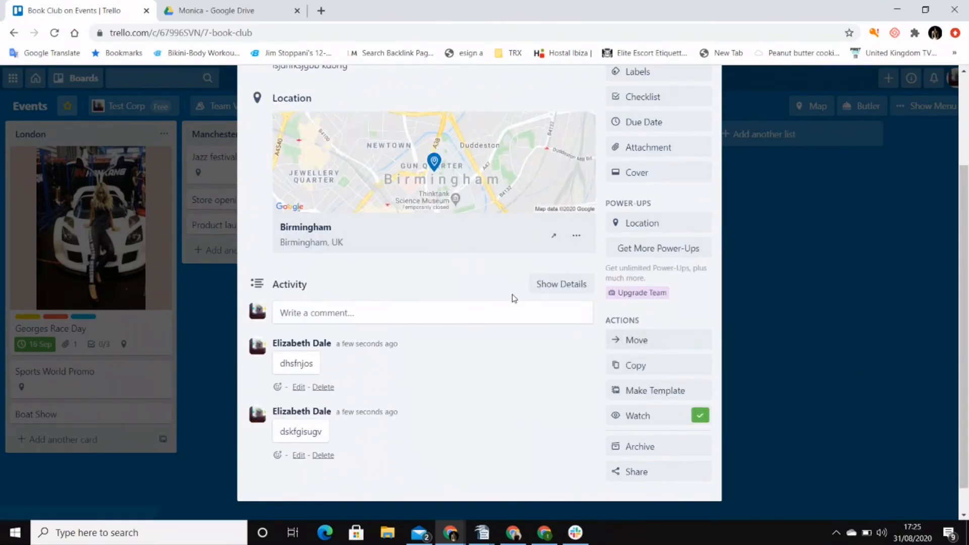
scroll(506, 324, "down", 1)
scroll(506, 323, "up", 5)
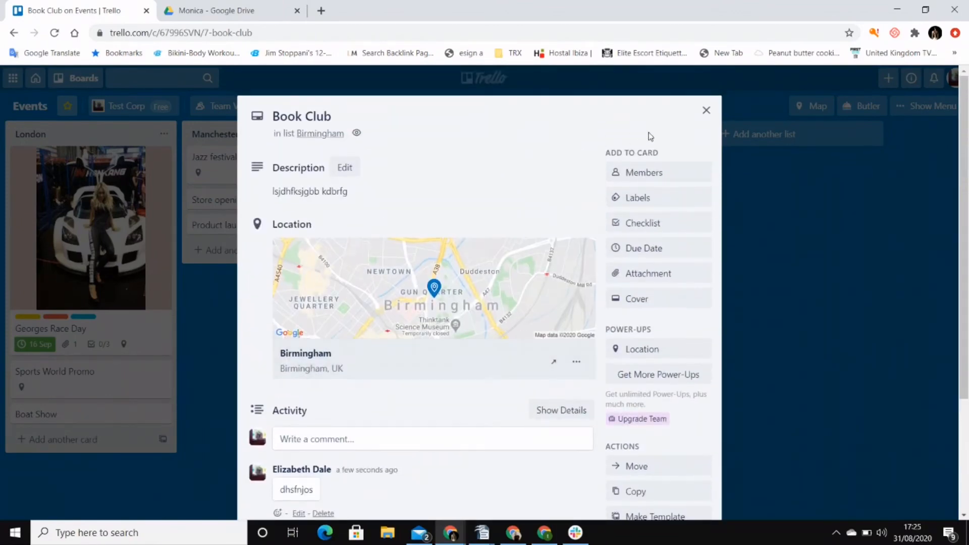
left_click(706, 110)
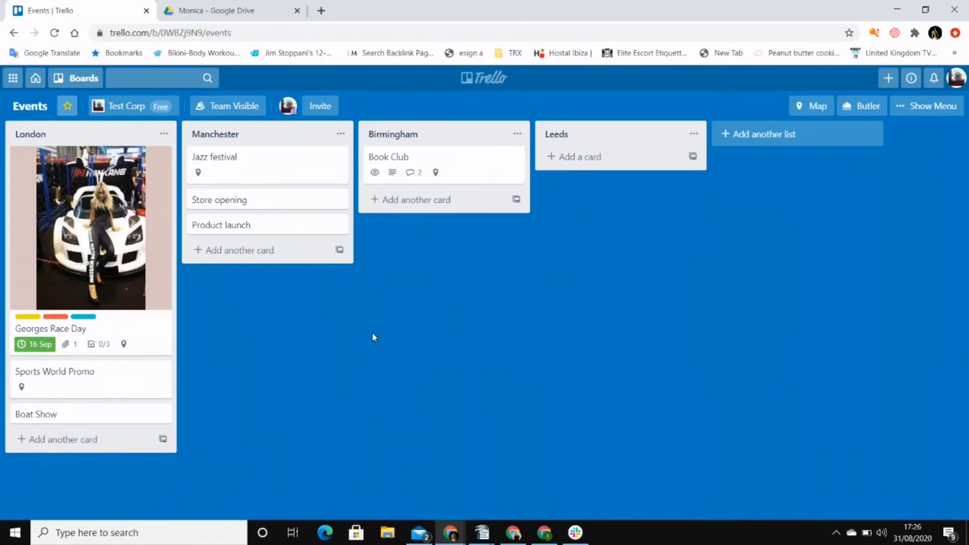
left_click(410, 166)
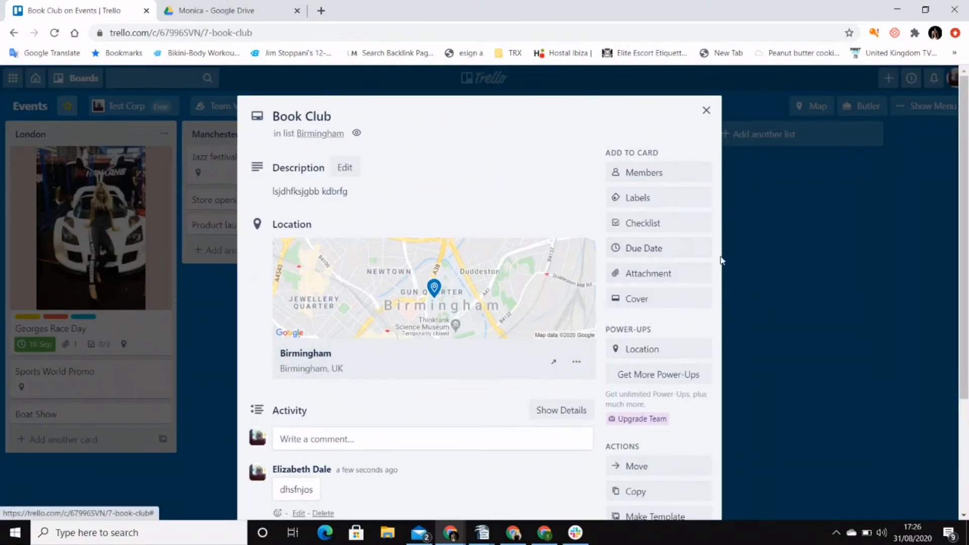
left_click(707, 112)
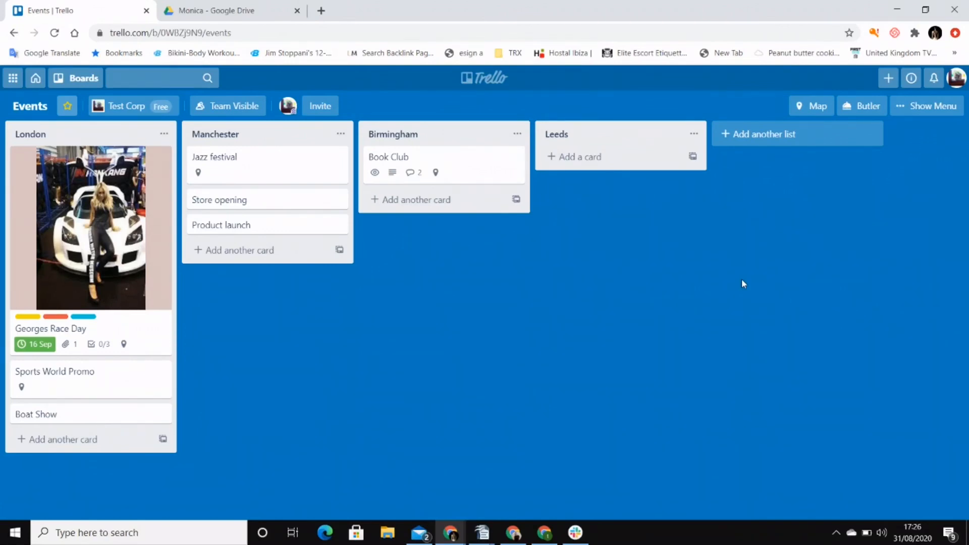
Move Store opening to the Birmingham list and Book Club below Product launch in Manchester, and return to the boards overview
left_click_drag(313, 199, 488, 200)
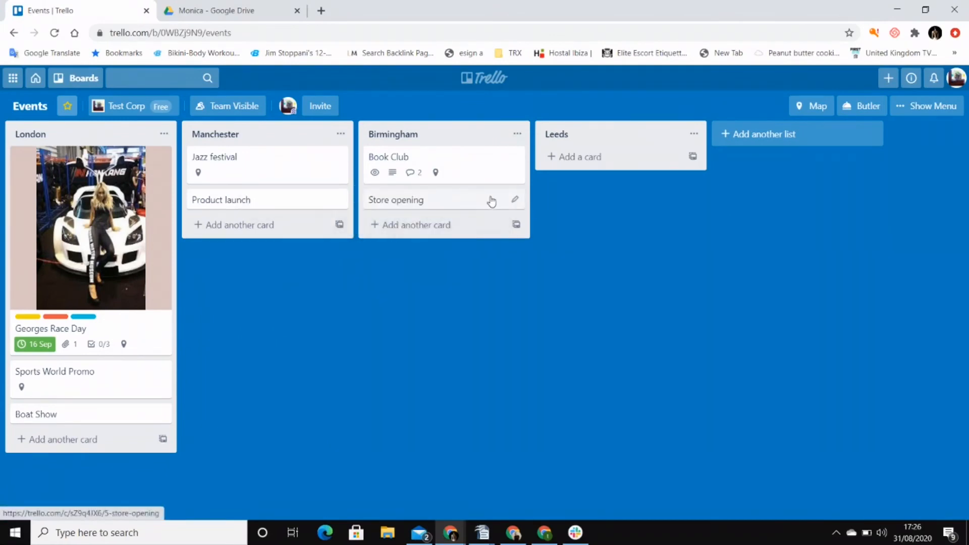
left_click_drag(464, 169, 298, 210)
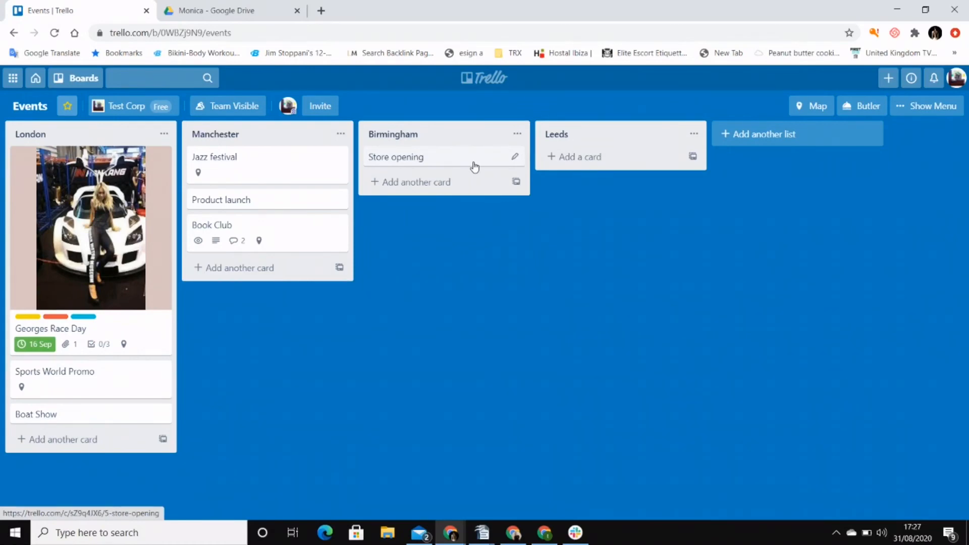
left_click(34, 78)
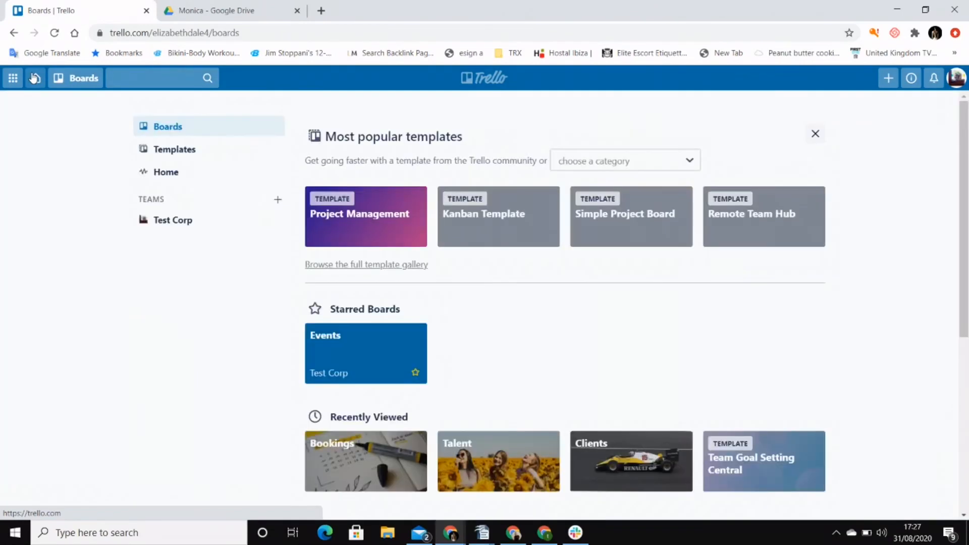